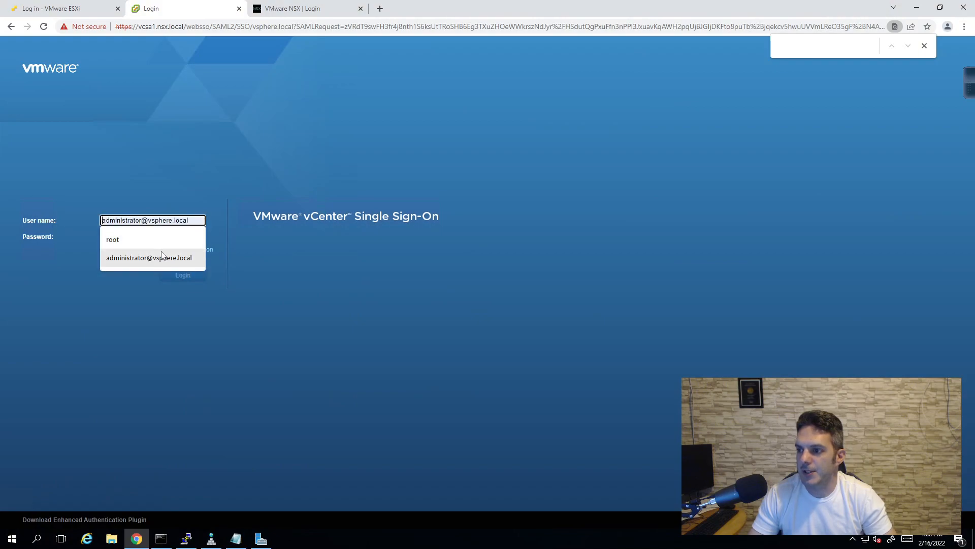
# - Sign in to vCenter with the saved administrator login and password
pyautogui.click(154, 237)
pyautogui.write('••••••••')
pyautogui.press('Return')
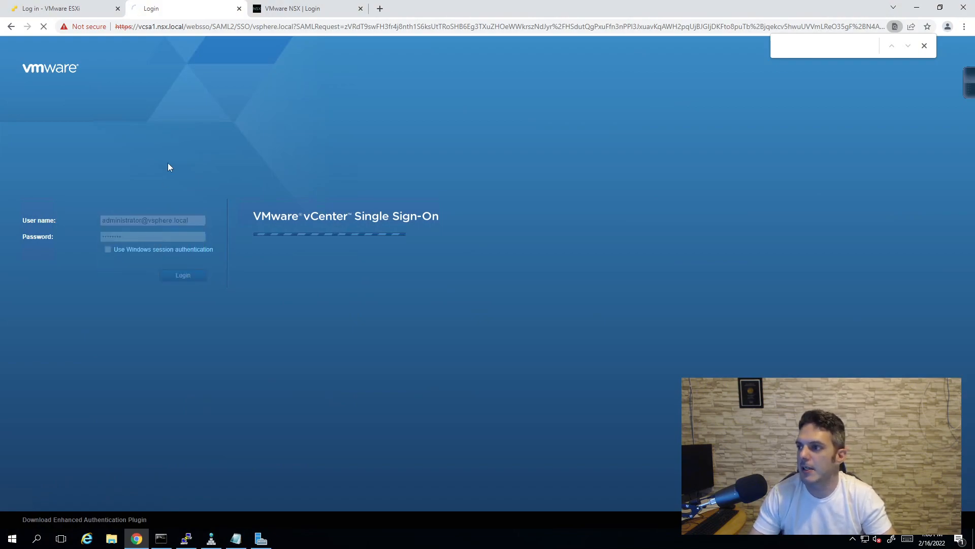
# - Sign in to NSX-T Manager as admin with its password
pyautogui.click(283, 13)
pyautogui.write('admin')
pyautogui.press('Tab')
pyautogui.write('••••••••••')
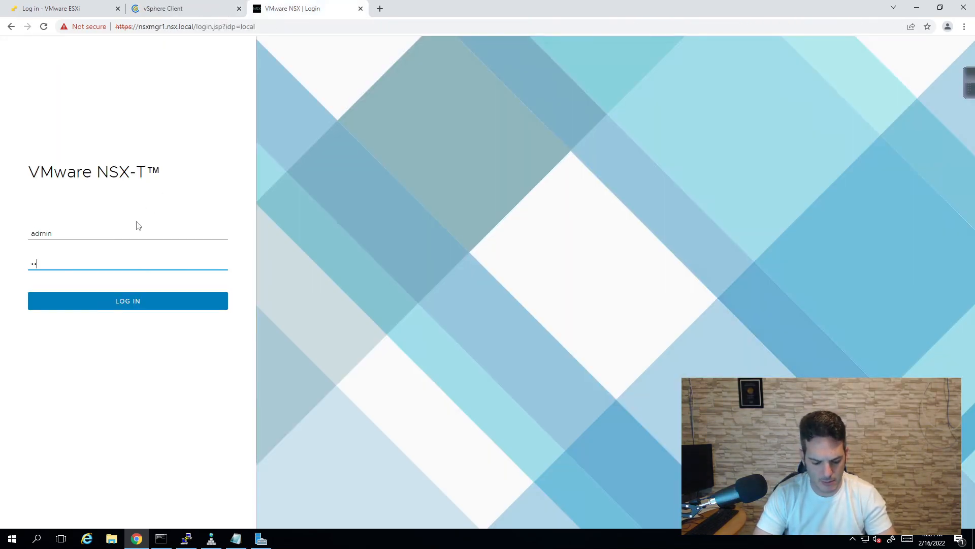
pyautogui.write('••')
pyautogui.press('Return')
# - Dismiss vSphere's expiring-license warning and find box, then return to the NSX-T Home overview
pyautogui.click(181, 11)
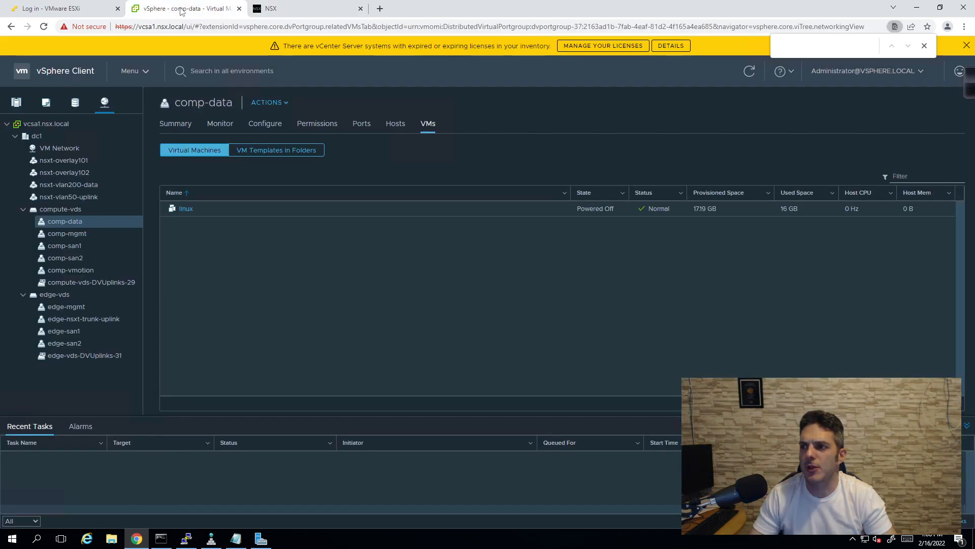
pyautogui.click(967, 46)
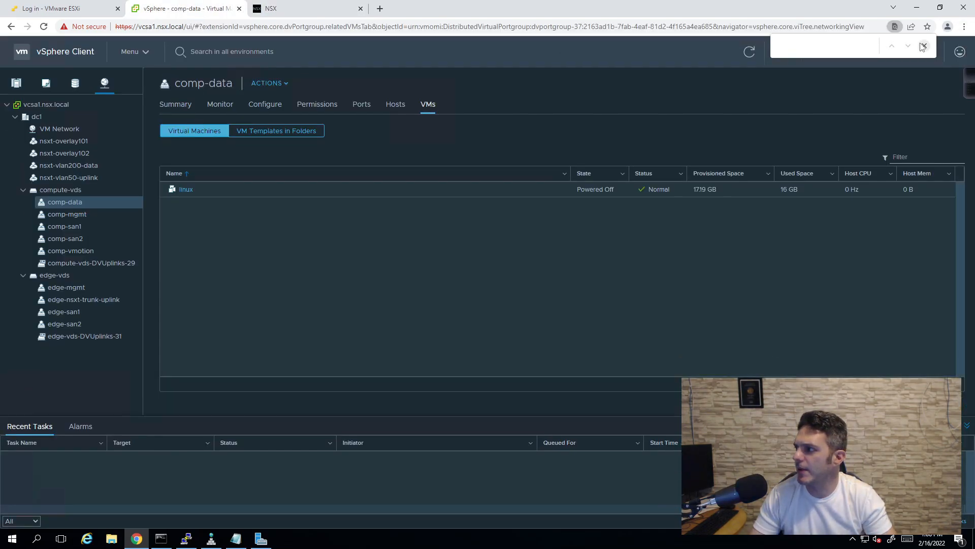
pyautogui.click(924, 46)
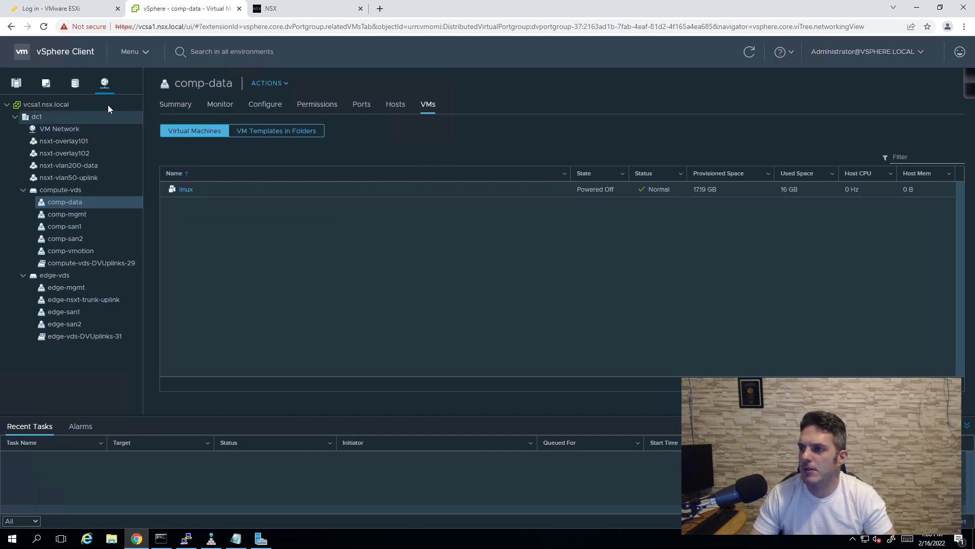
pyautogui.click(285, 9)
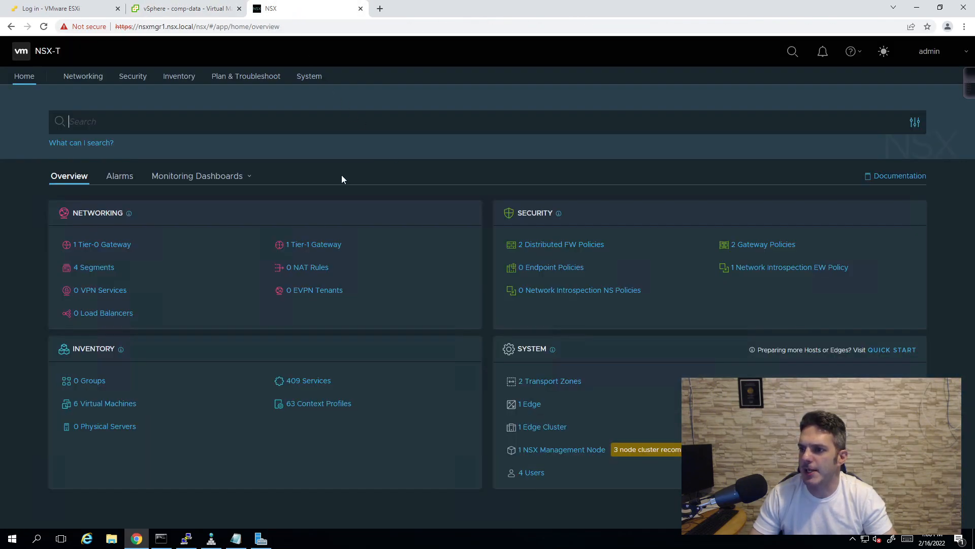
# - Zoom and pan the Network Topology to show VMs under nsxt-vlan200-data, then return to vSphere
pyautogui.click(76, 79)
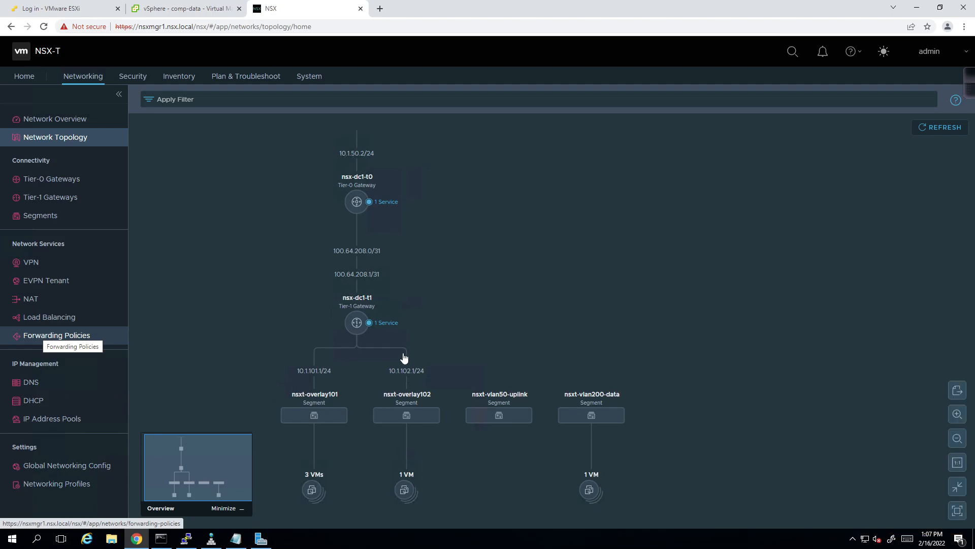
pyautogui.scroll(1, 438, 325)
pyautogui.scroll(2, 437, 325)
pyautogui.moveTo(486, 389); pyautogui.dragTo(571, 227)
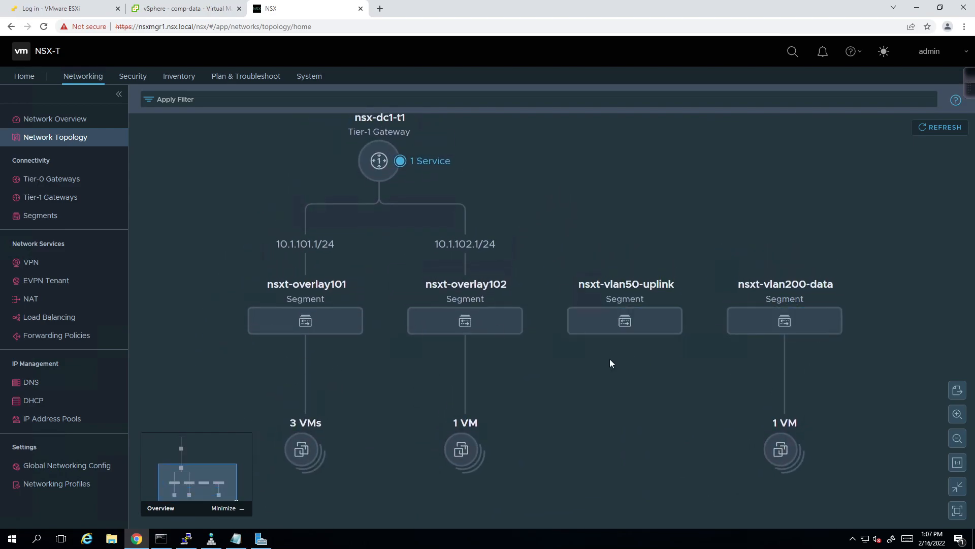
pyautogui.moveTo(813, 292)
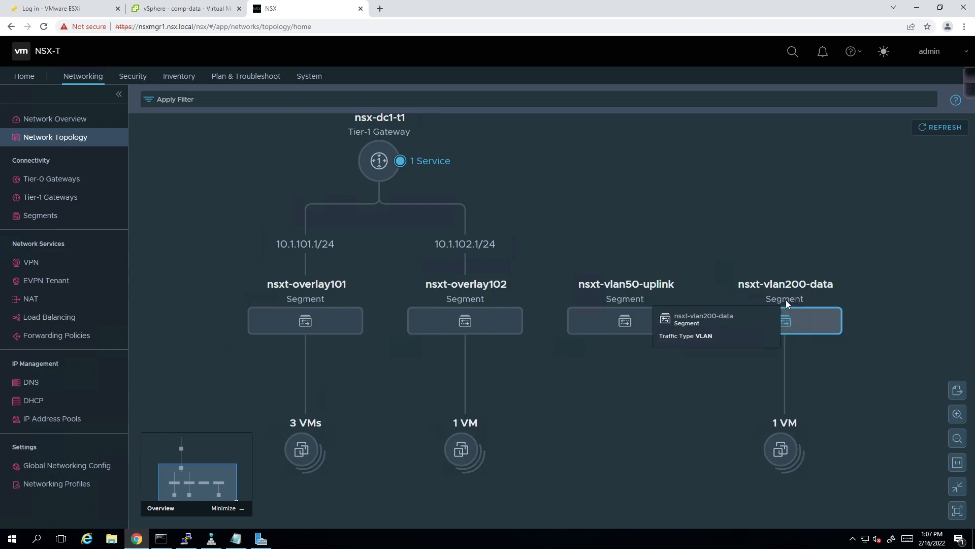
pyautogui.click(183, 8)
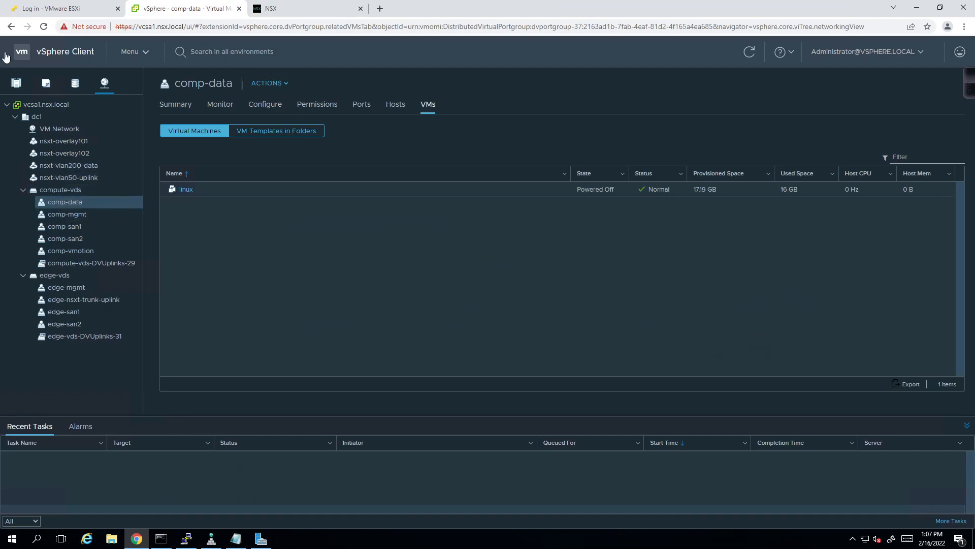
# - View linux1's Summary in Hosts and Clusters, then check nsxt-vlan200-data's 1 VM in NSX topology
pyautogui.click(14, 84)
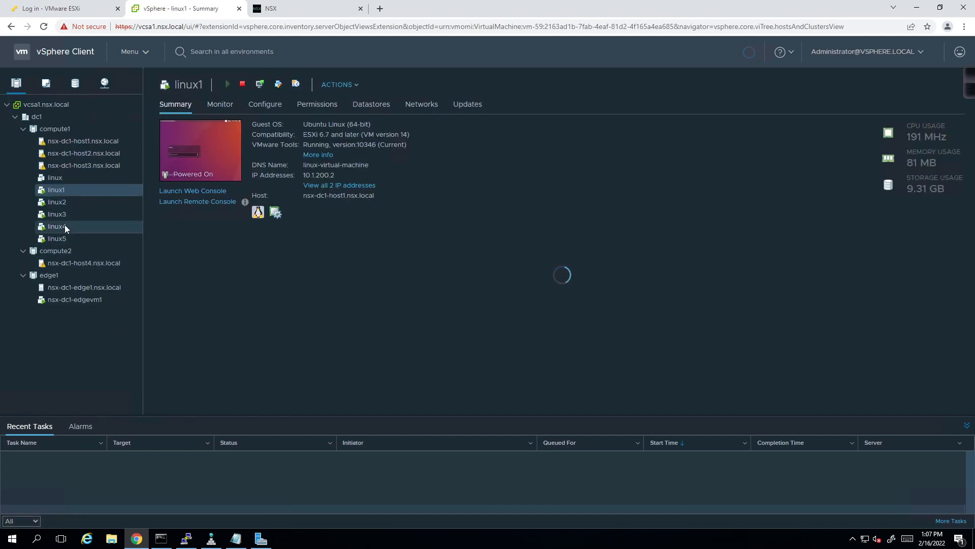
pyautogui.click(288, 10)
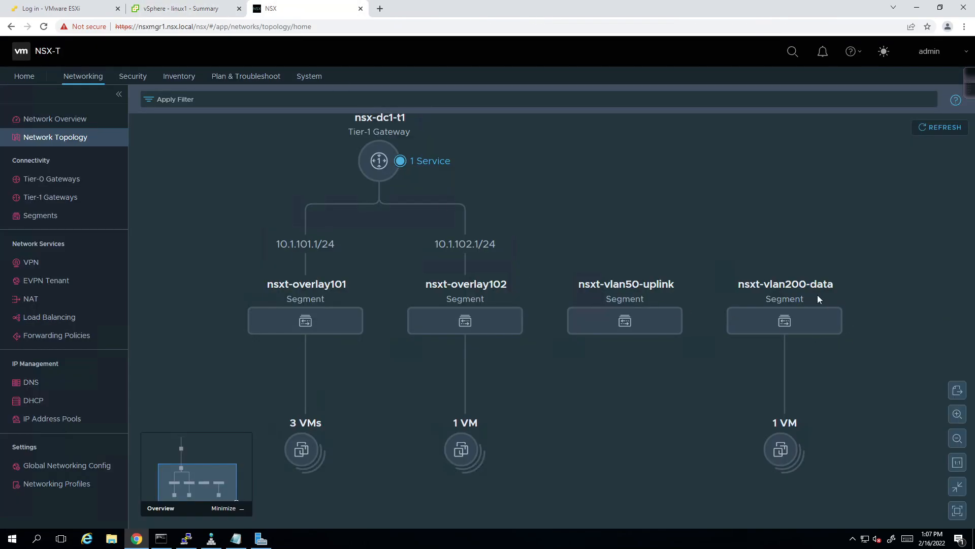
pyautogui.moveTo(738, 328)
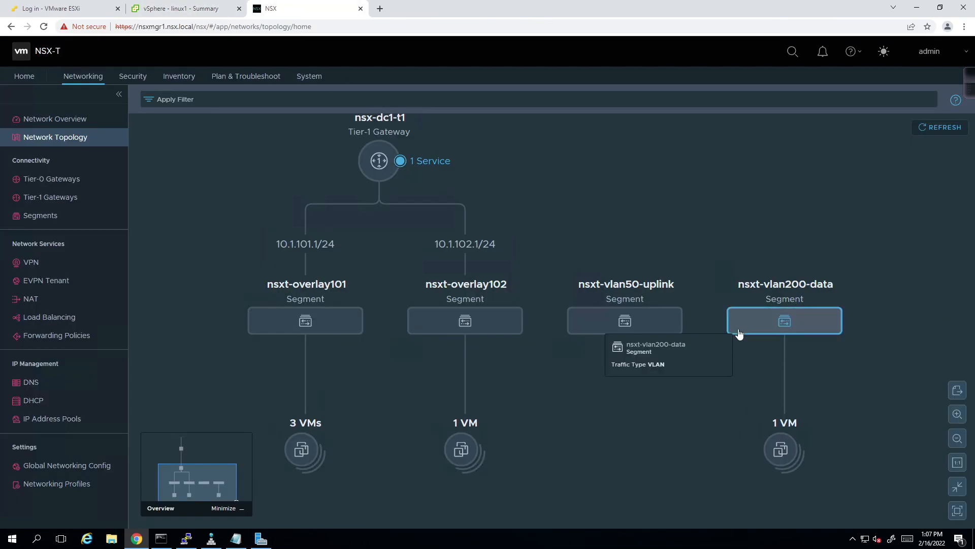
pyautogui.moveTo(811, 298)
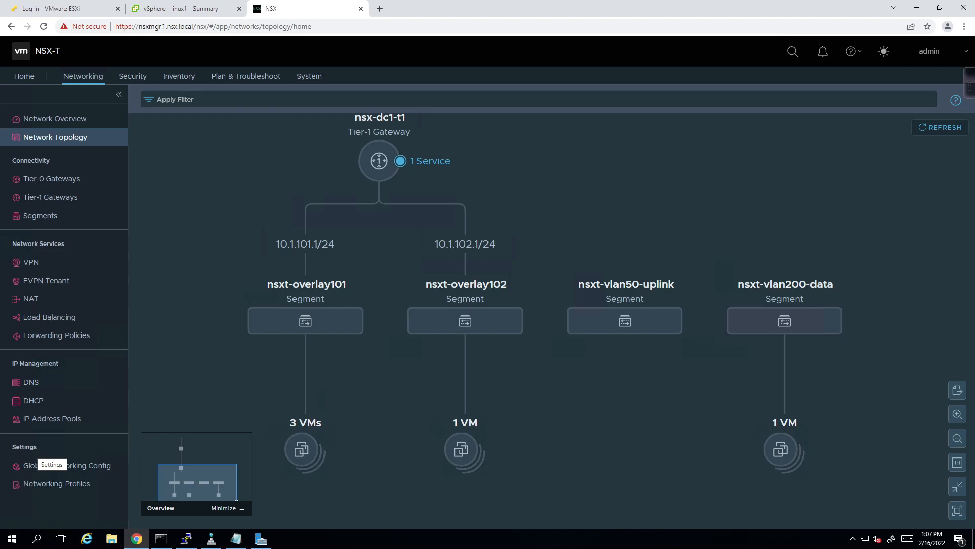
# - On NSX-T-RTR1, enable privileged mode and run 'sh ip int br' to check GigabitEthernet2.200
pyautogui.hotkey('alt', 'Tab')
pyautogui.press('Return')
pyautogui.write('en')
pyautogui.press('Return')
pyautogui.write('sh ip int')
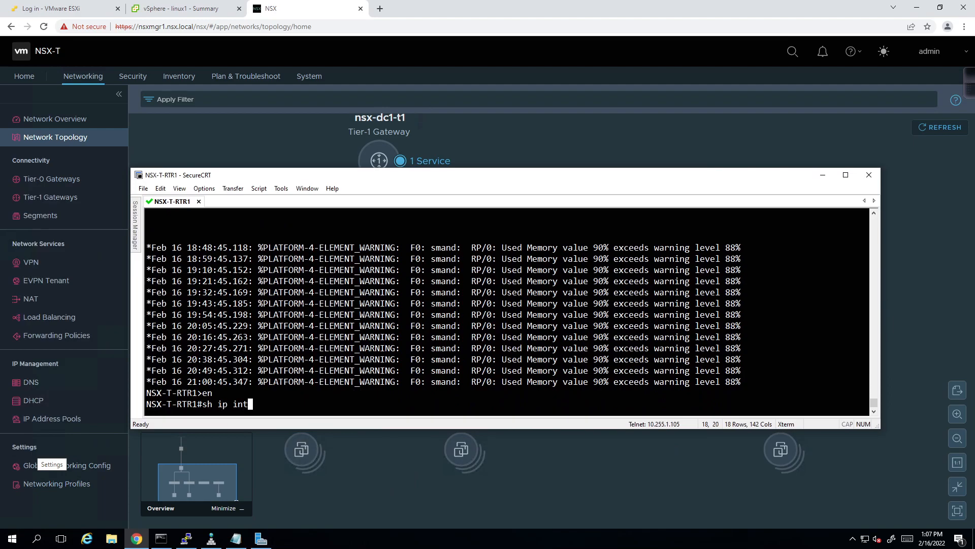
pyautogui.write(' br')
pyautogui.press('Return')
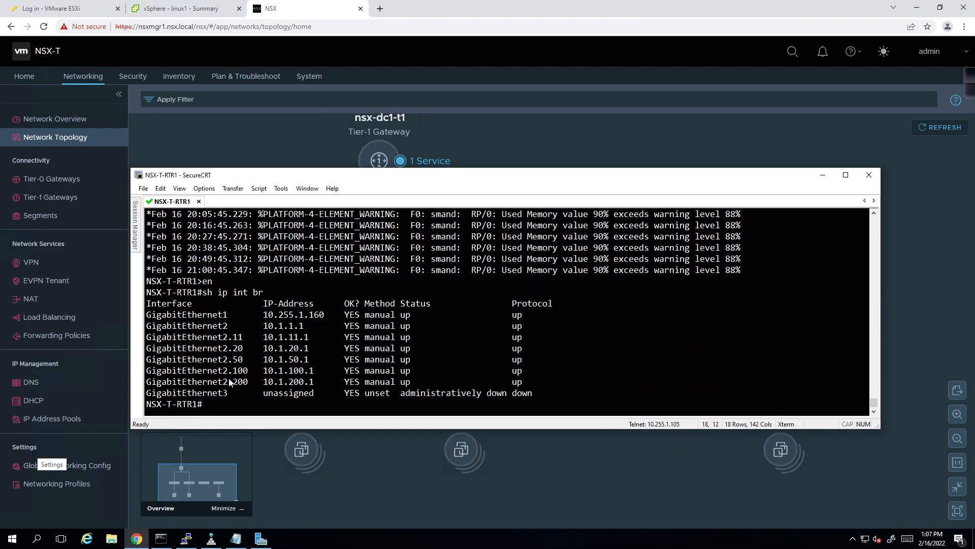
pyautogui.moveTo(146, 382); pyautogui.dragTo(508, 383)
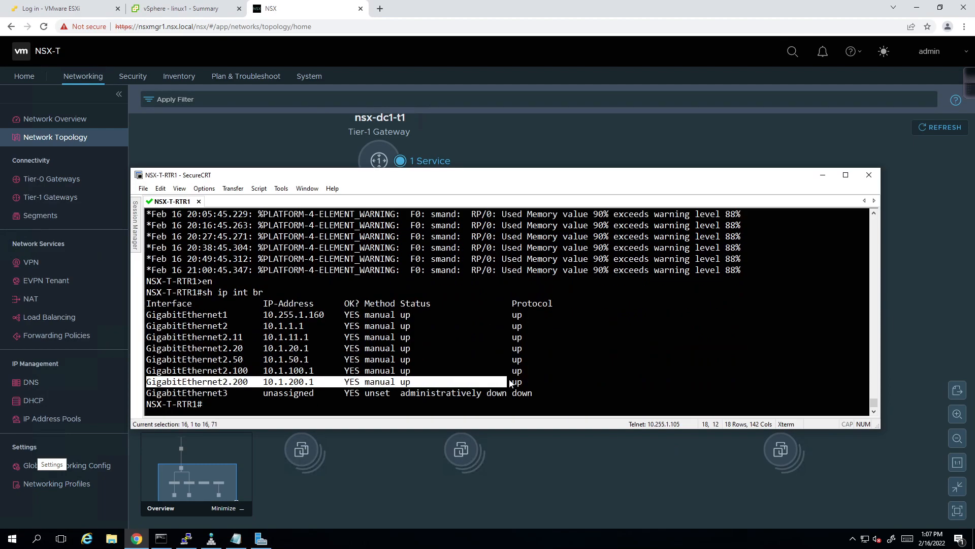
pyautogui.click(554, 382)
# - Run 'sh ip dhcp binding' to confirm the 10.1.200.2 lease, then return to NSX topology
pyautogui.write('sh ip dhcp bind')
pyautogui.press('Tab')
pyautogui.press('Return')
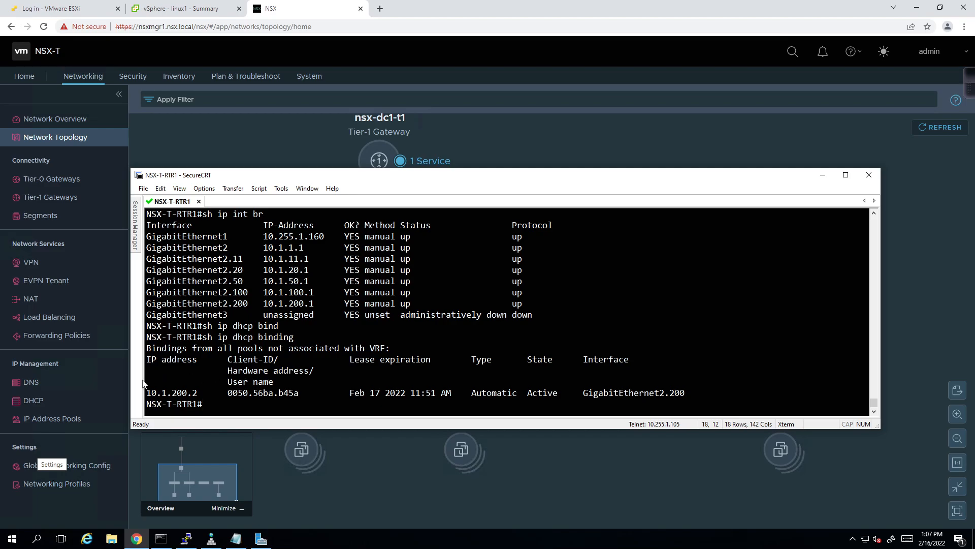
pyautogui.moveTo(146, 393); pyautogui.dragTo(685, 393)
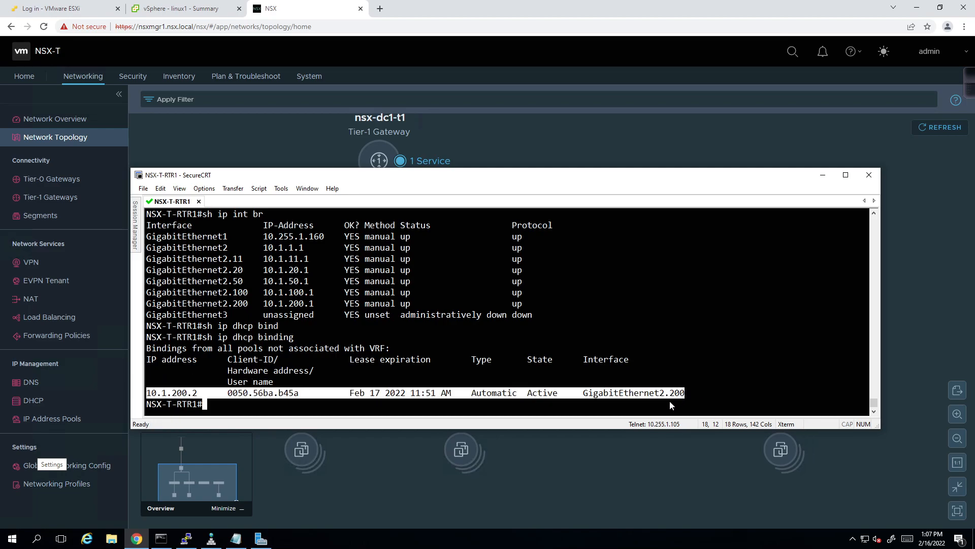
pyautogui.click(660, 401)
pyautogui.click(632, 488)
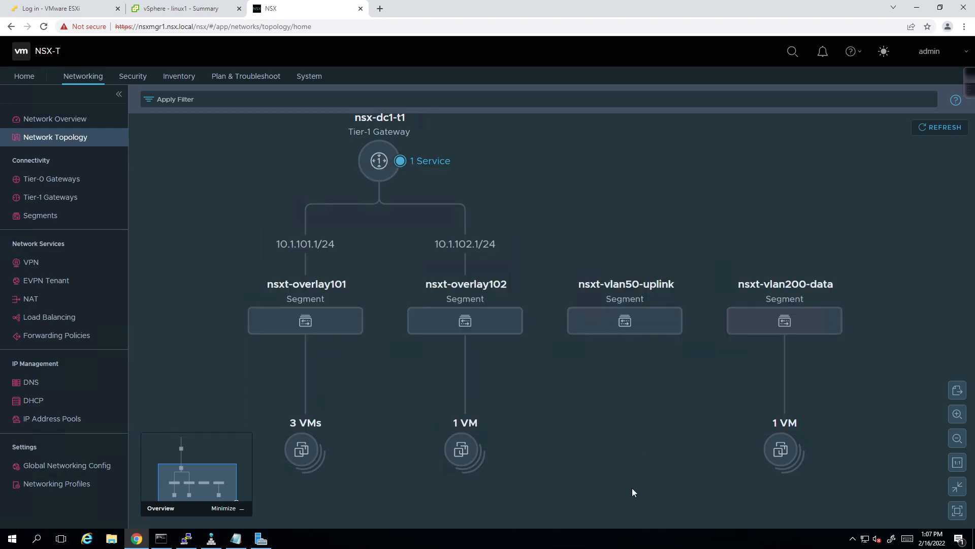
# - Expand VM groups: linux1 on nsxt-vlan200-data, linux2–4 on nsxt-overlay101, linux5 on nsxt-overlay102
pyautogui.click(783, 452)
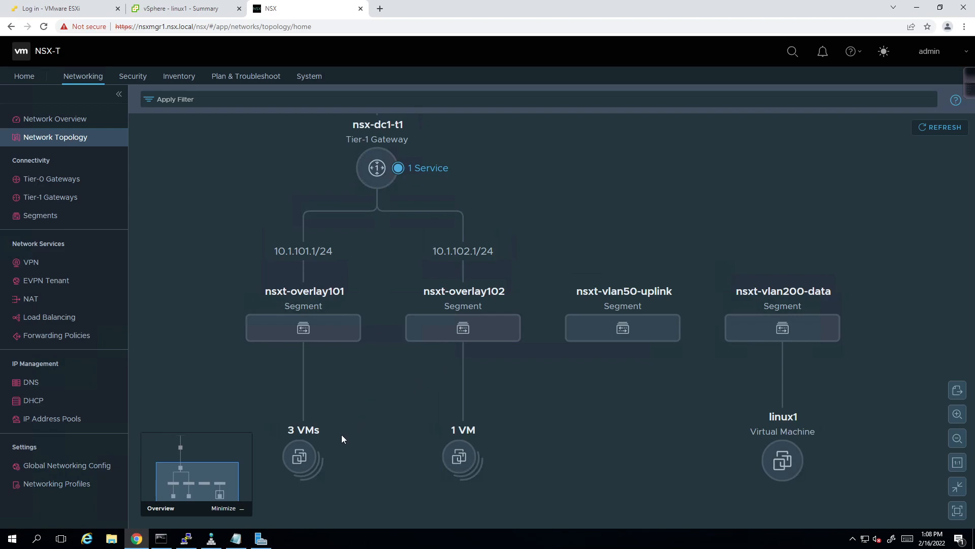
pyautogui.click(300, 466)
pyautogui.moveTo(340, 507); pyautogui.dragTo(500, 503)
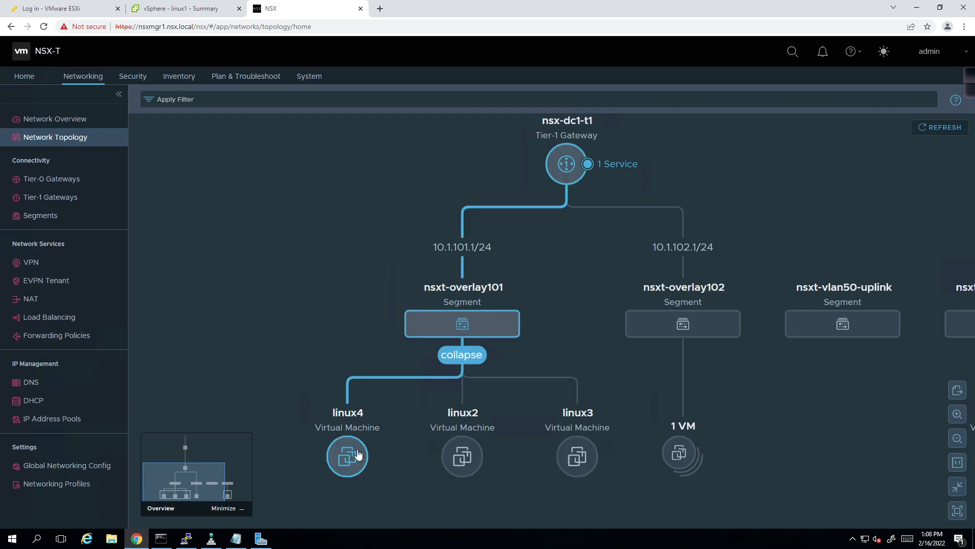
pyautogui.click(683, 460)
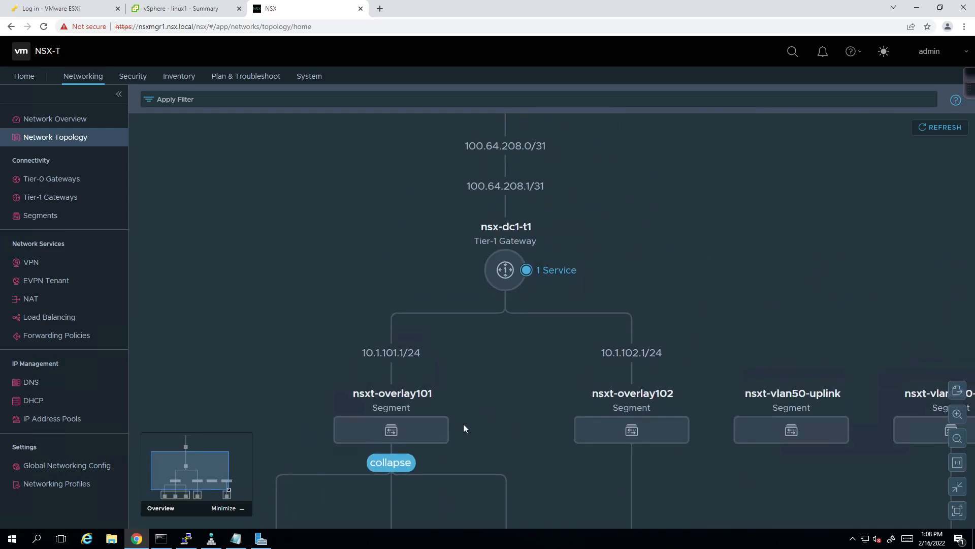
pyautogui.moveTo(503, 246)
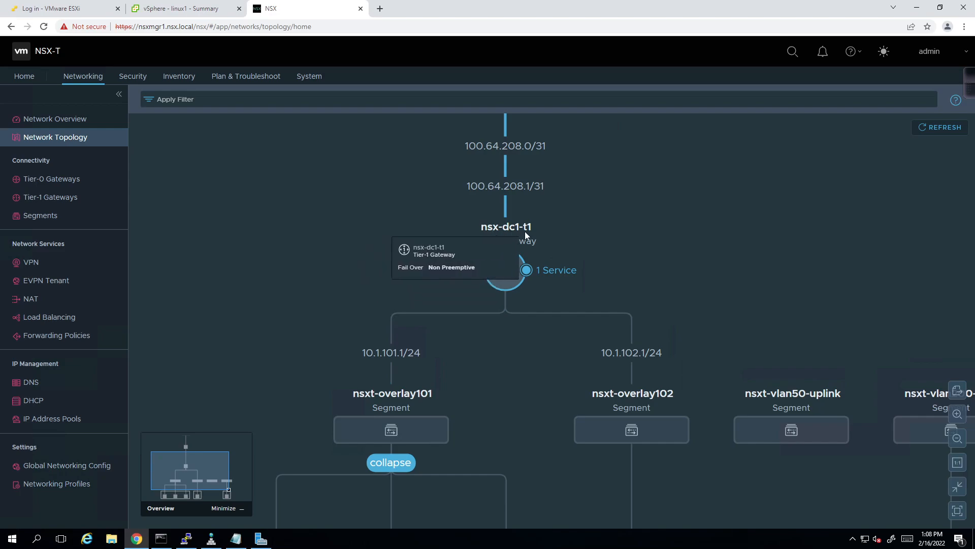
pyautogui.moveTo(597, 269); pyautogui.dragTo(585, 323)
pyautogui.moveTo(553, 331)
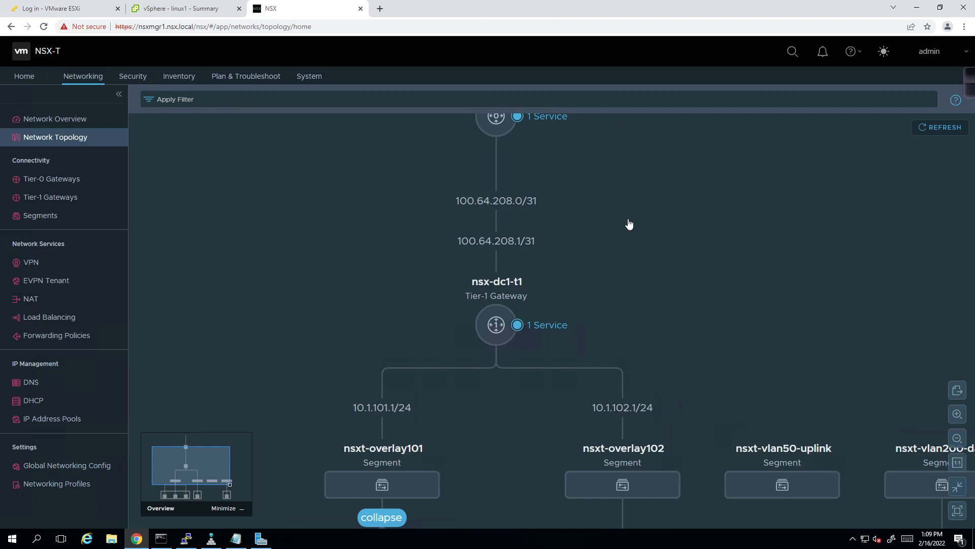
# - Scroll up to Tier-0 gateway nsx-dc1-t0 and check its Active Active mode and firewall service
pyautogui.scroll(3, 625, 269)
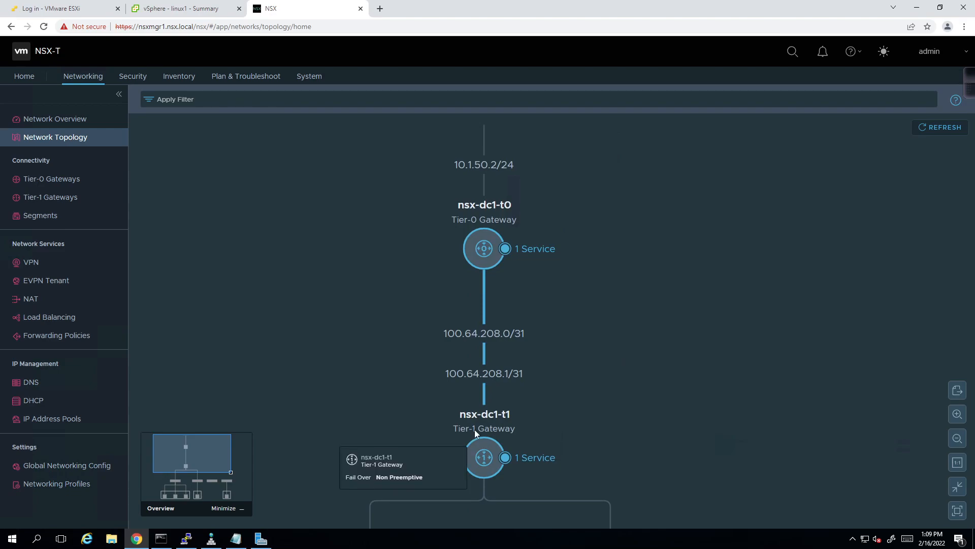
pyautogui.moveTo(486, 262)
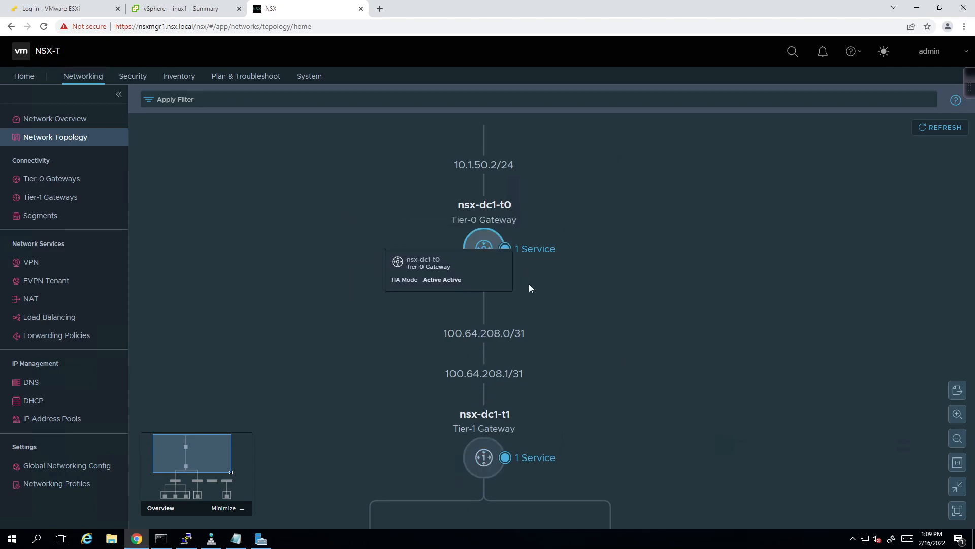
pyautogui.moveTo(535, 256)
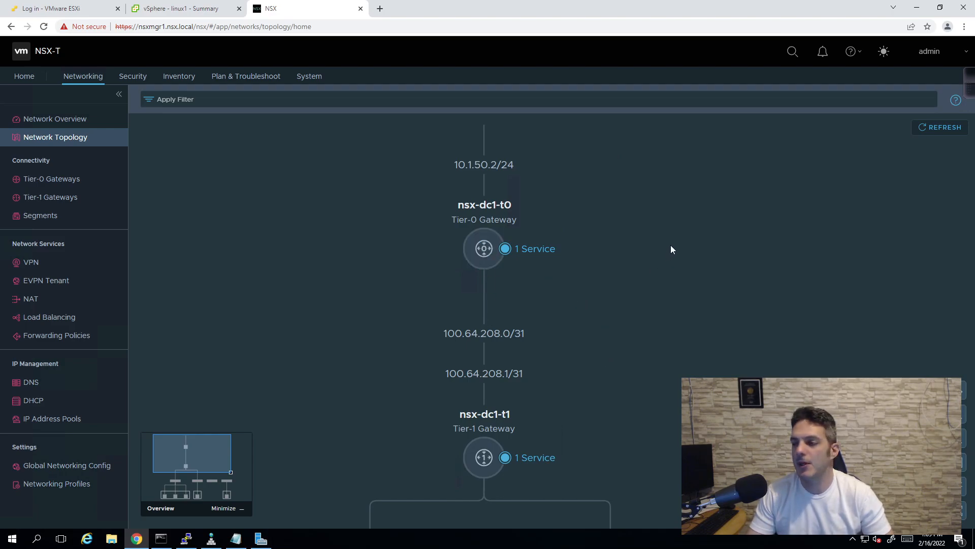
pyautogui.moveTo(671, 245); pyautogui.dragTo(667, 285)
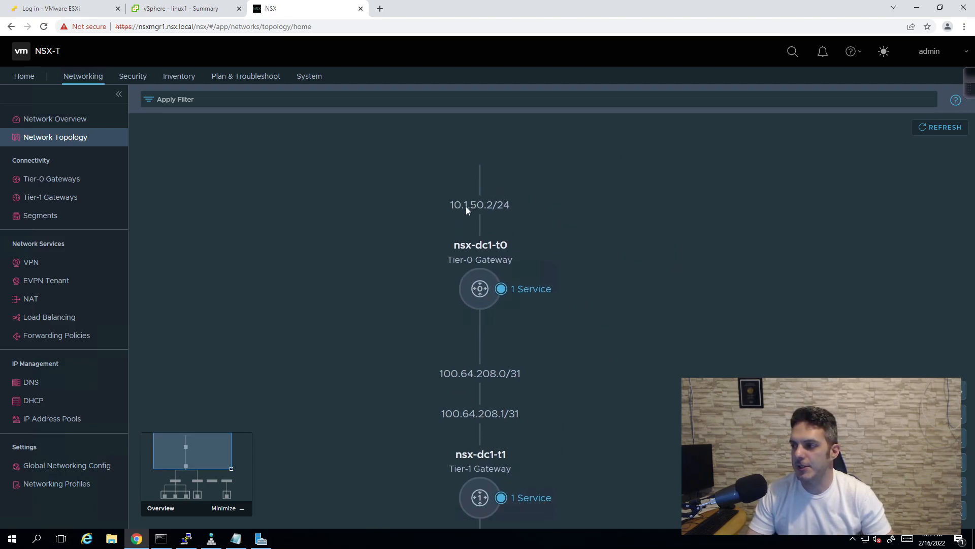
pyautogui.scroll(-5, 532, 209)
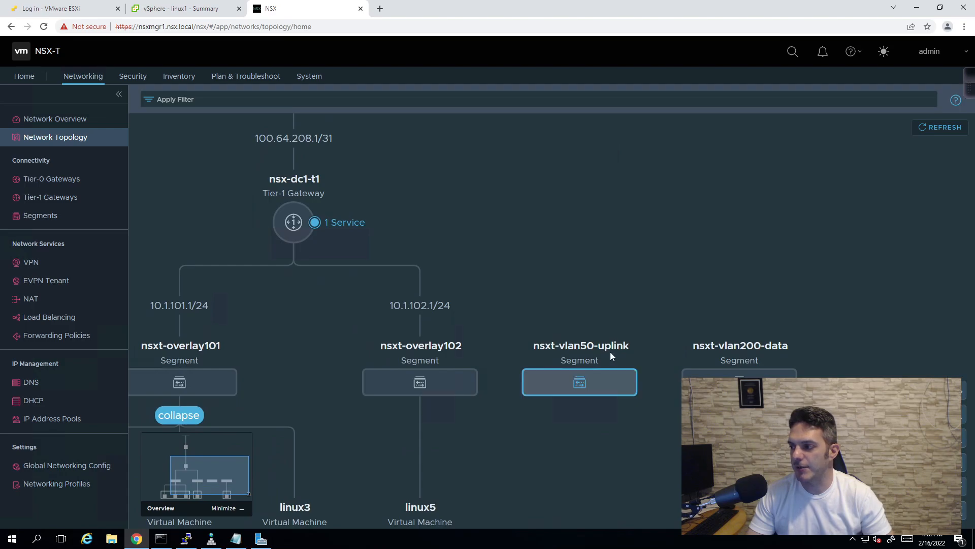
pyautogui.moveTo(588, 390)
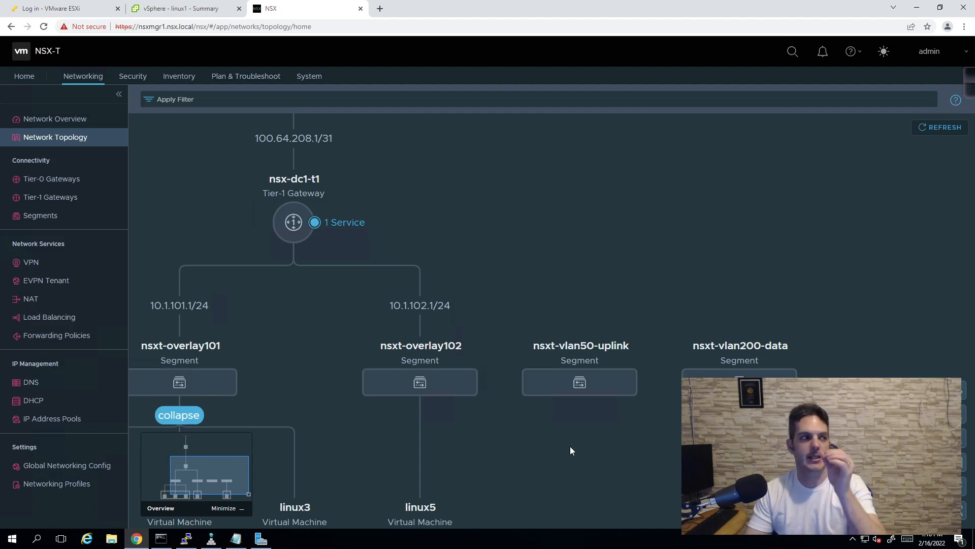
pyautogui.moveTo(479, 248); pyautogui.dragTo(535, 487)
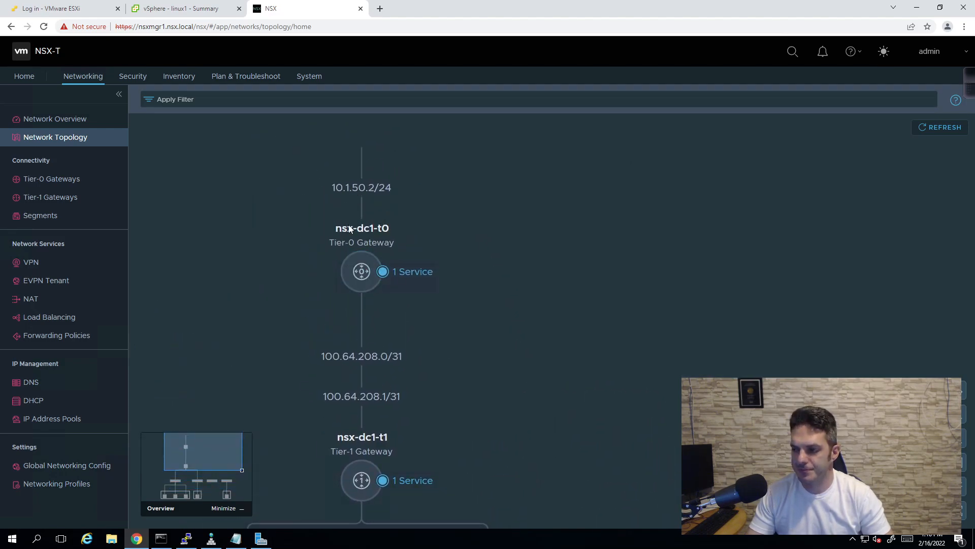
# - Check edge-nsxt-trunk-uplink's VMs in Networking, then open nsx-dc1-edgevm1's summary in Hosts and Clusters
pyautogui.click(179, 11)
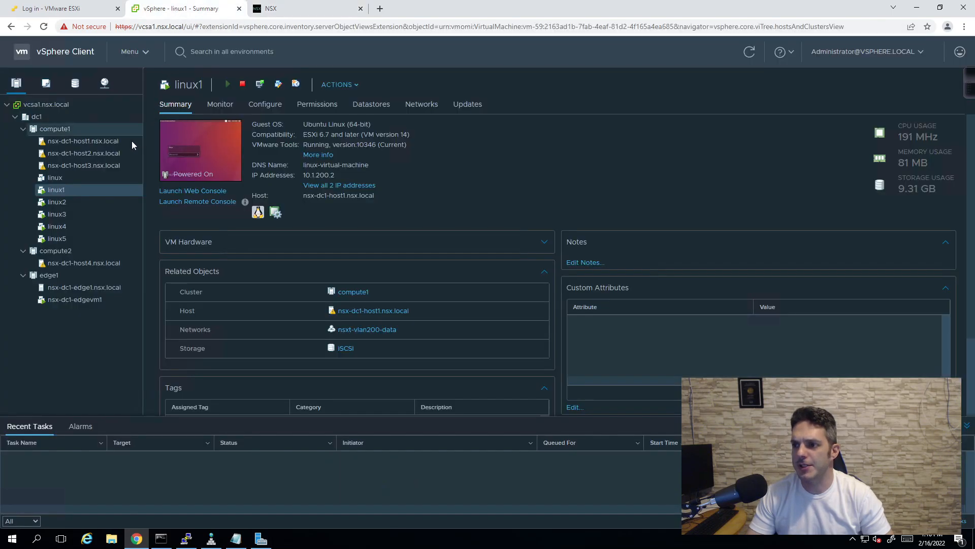
pyautogui.click(104, 82)
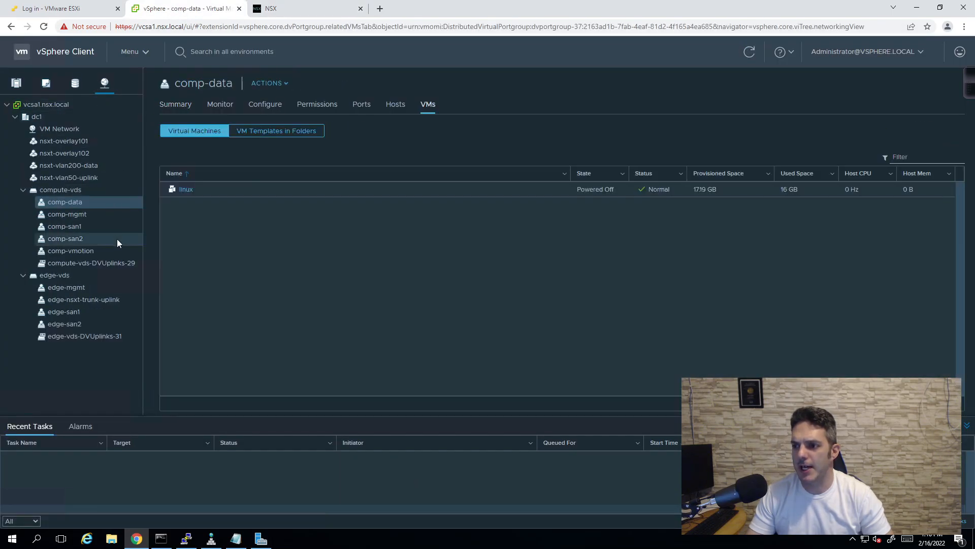
pyautogui.click(82, 301)
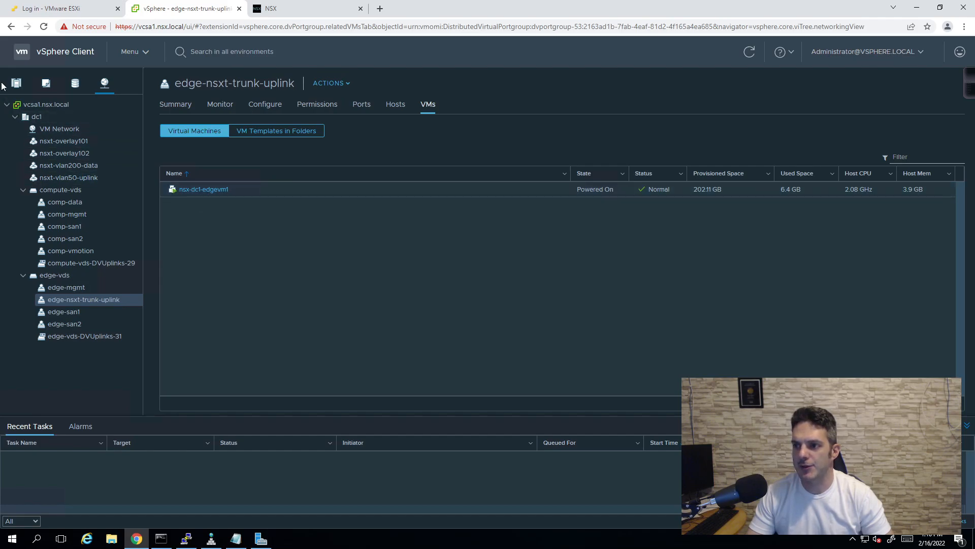
pyautogui.click(17, 91)
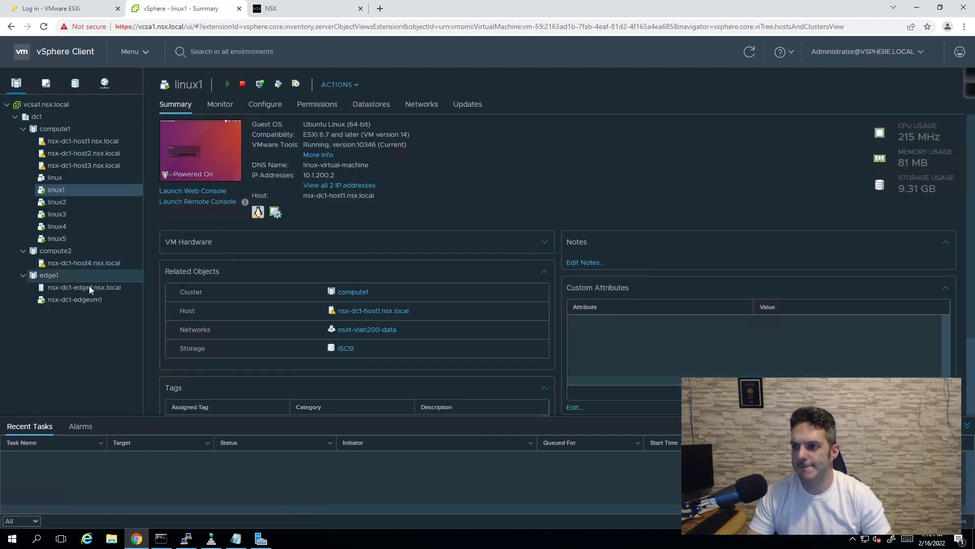
pyautogui.click(87, 301)
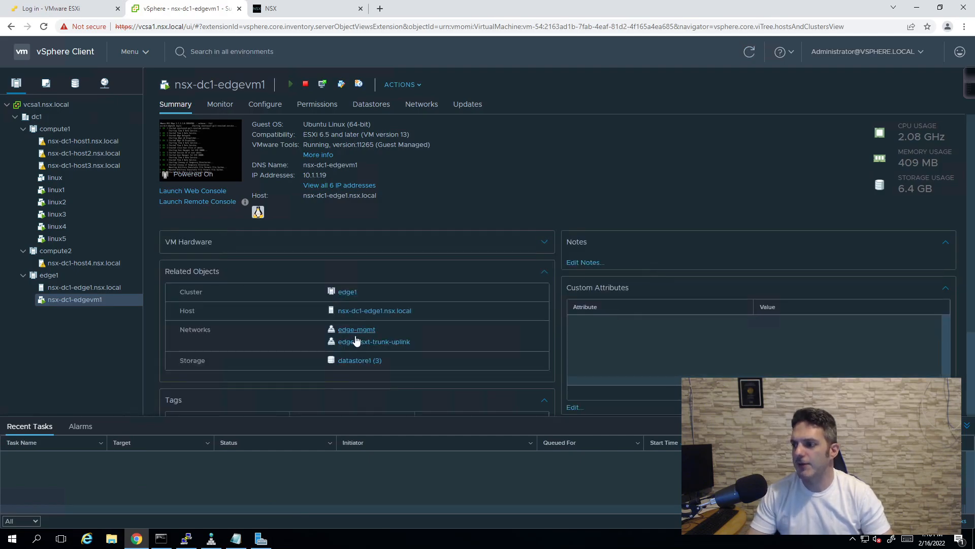
# - Open nsx-dc1-edgevm1's Edit Settings, inspect Network adapter 2's edge-nsxt-trunk-uplink connection, then return to NSX
pyautogui.click(410, 85)
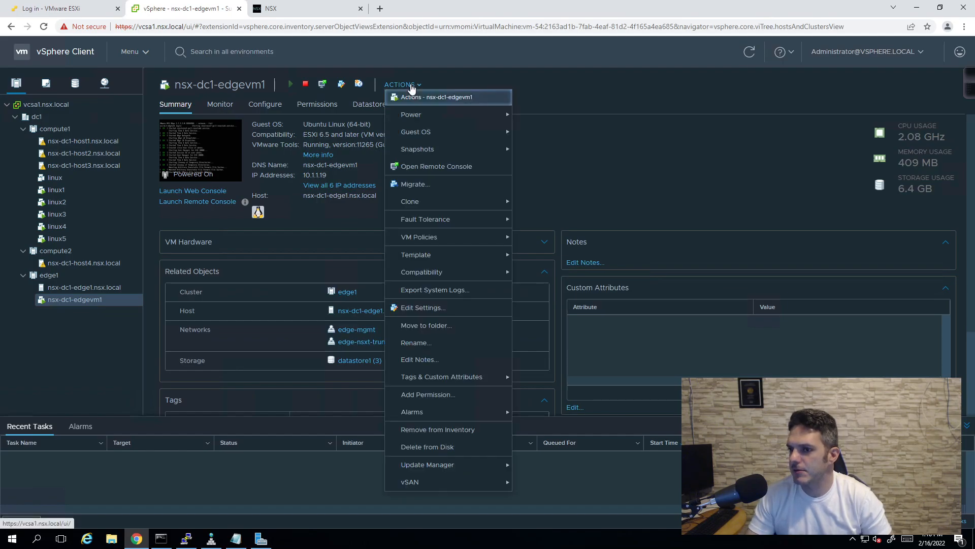
pyautogui.click(421, 308)
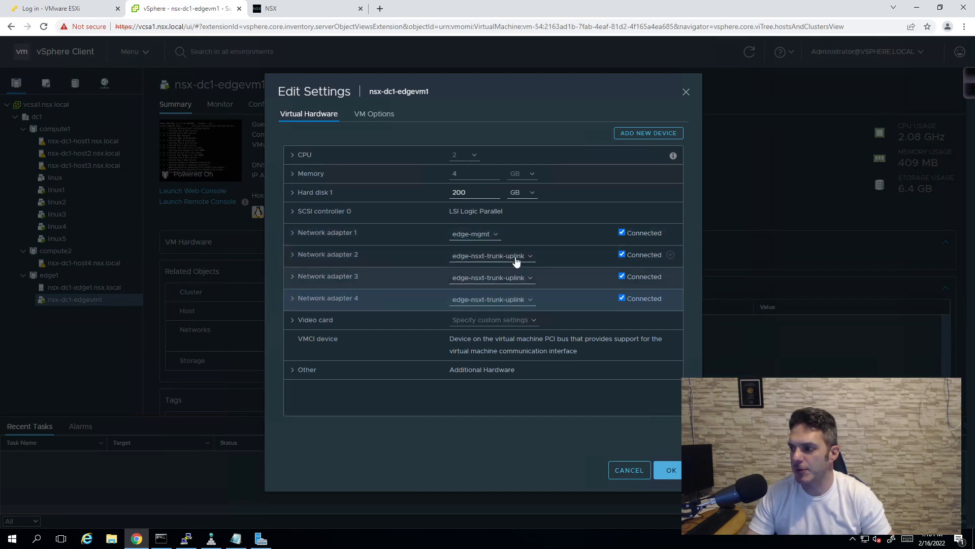
pyautogui.click(456, 259)
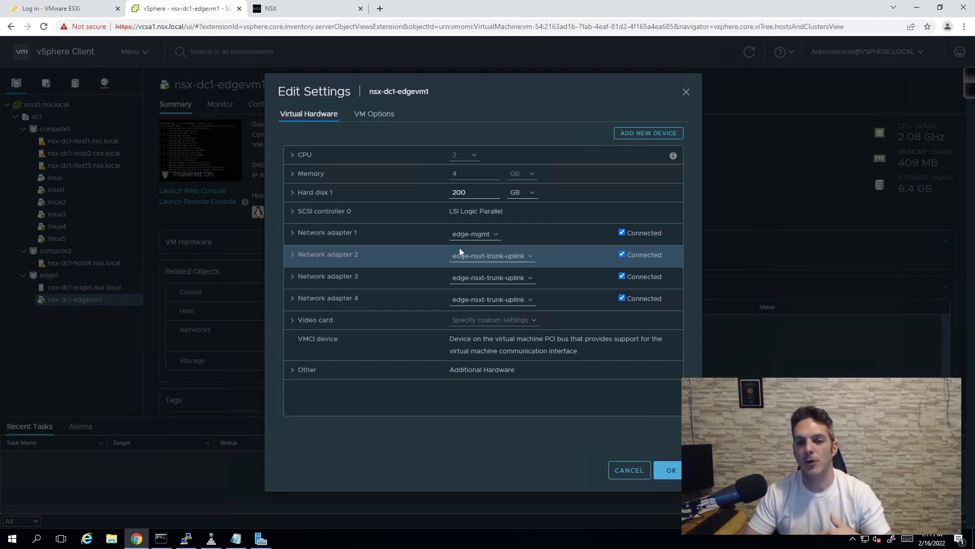
pyautogui.click(343, 10)
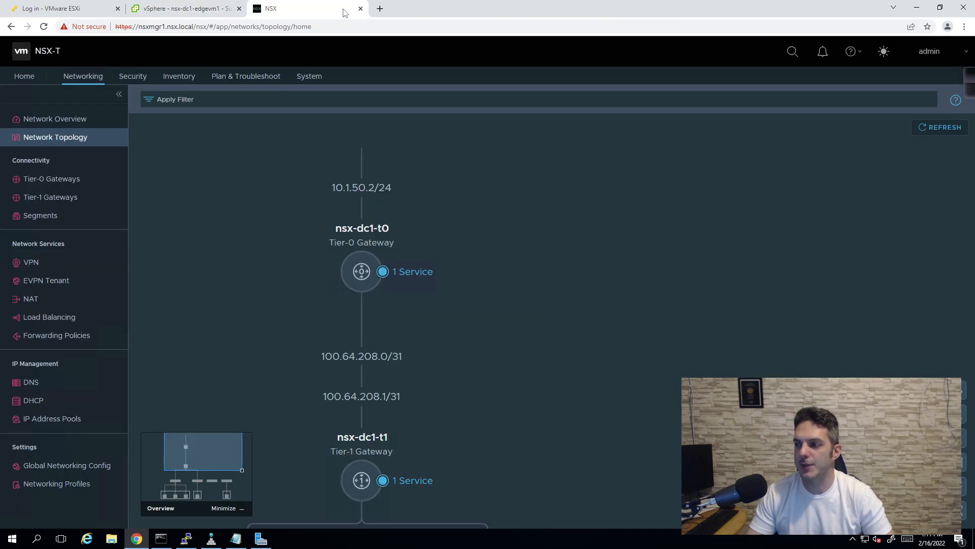
# - View System > Fabric > Profiles uplink profiles, including nsxt-uplink-profile with up-1, up-2, up-3
pyautogui.click(303, 77)
pyautogui.click(45, 205)
pyautogui.click(45, 233)
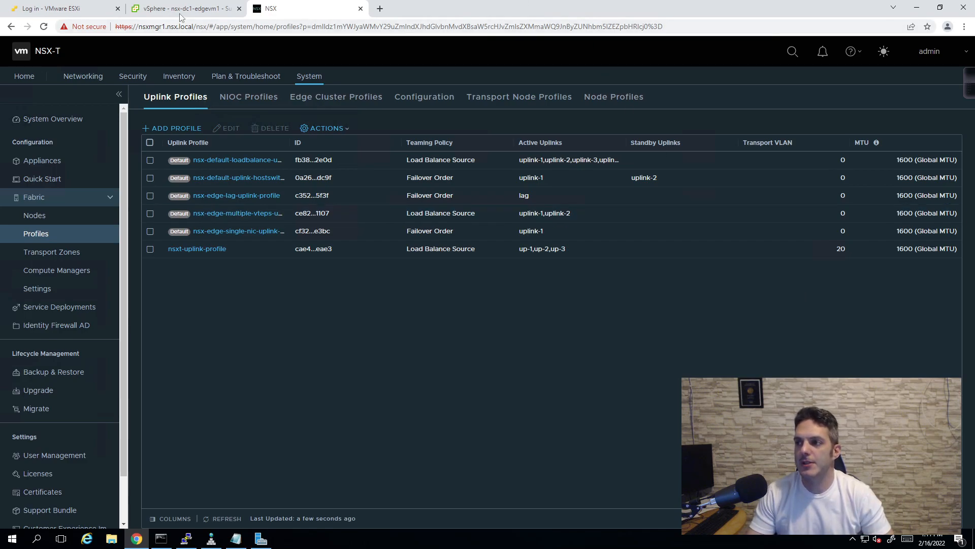
pyautogui.click(157, 10)
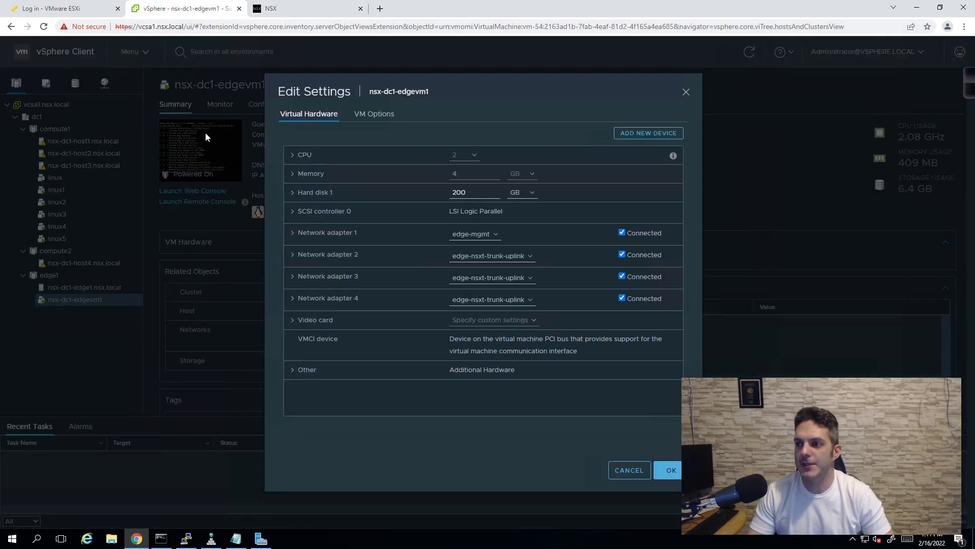
# - Cancel the edge VM's Edit Settings, check edge-nsxt-trunk-uplink's VM list, then return to NSX uplink profiles
pyautogui.press('Escape')
pyautogui.click(105, 83)
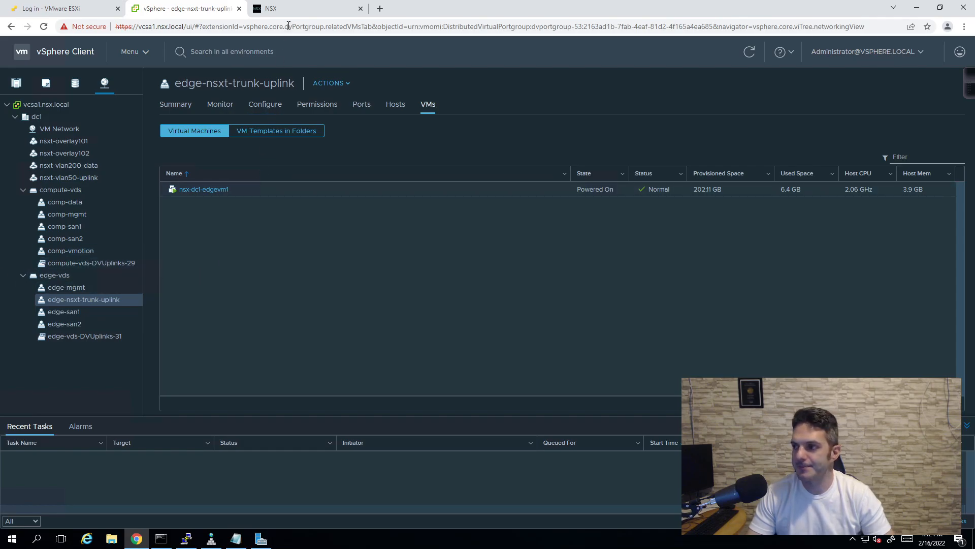
pyautogui.click(293, 11)
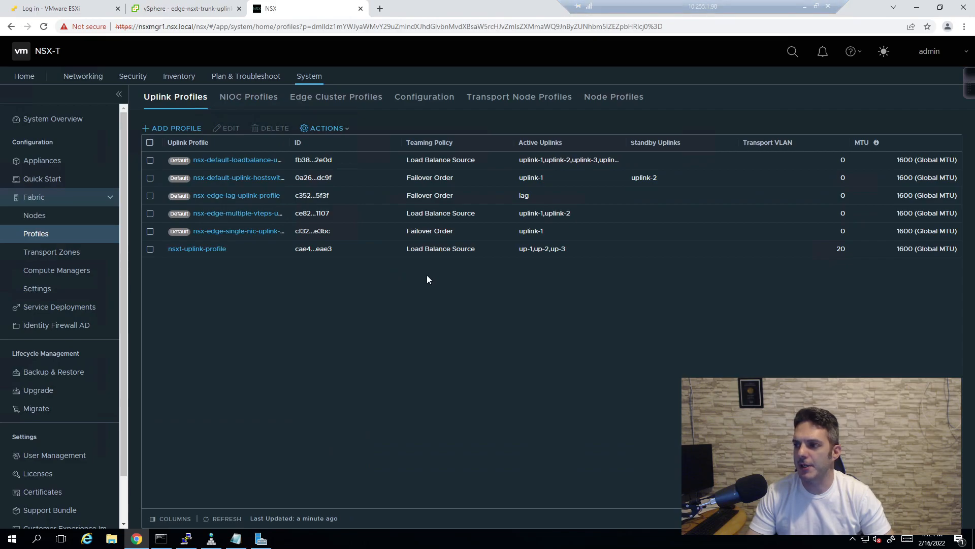
# - List the host transport nodes managed by vcsa1 with compute2 and compute1 expanded
pyautogui.click(47, 218)
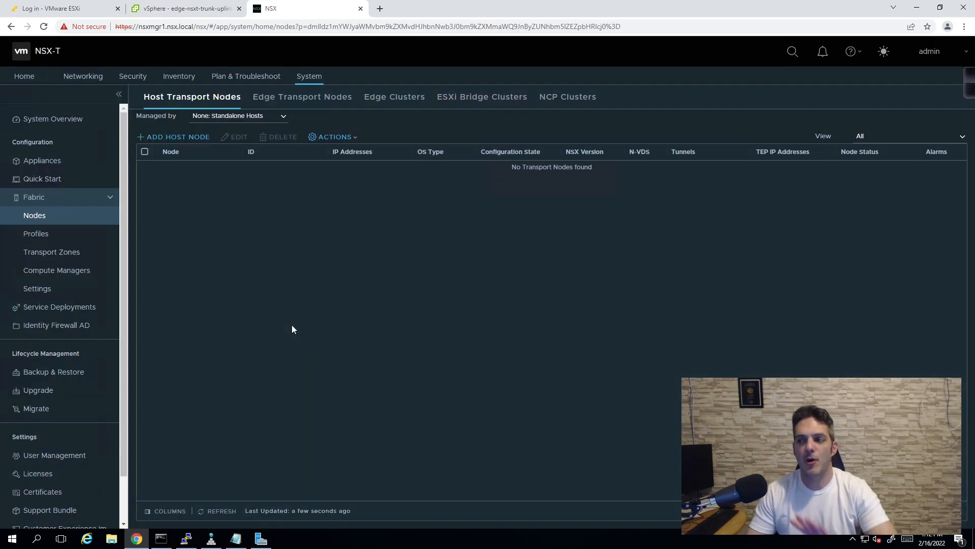
pyautogui.click(245, 121)
pyautogui.click(214, 141)
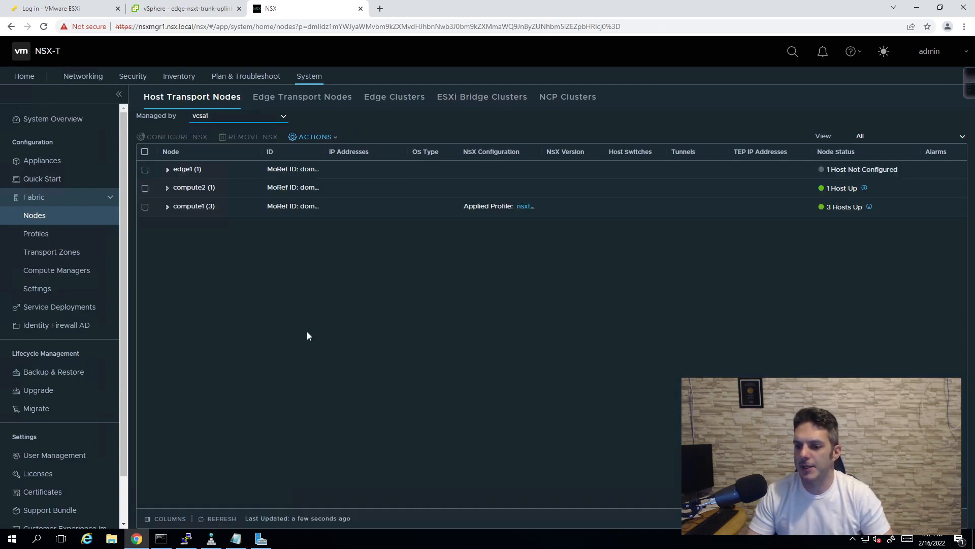
pyautogui.click(167, 188)
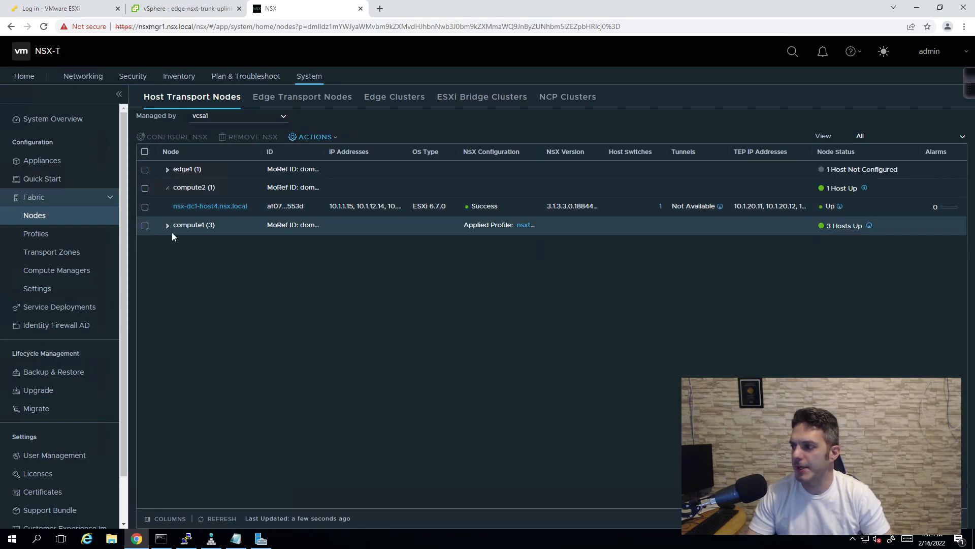
pyautogui.click(168, 226)
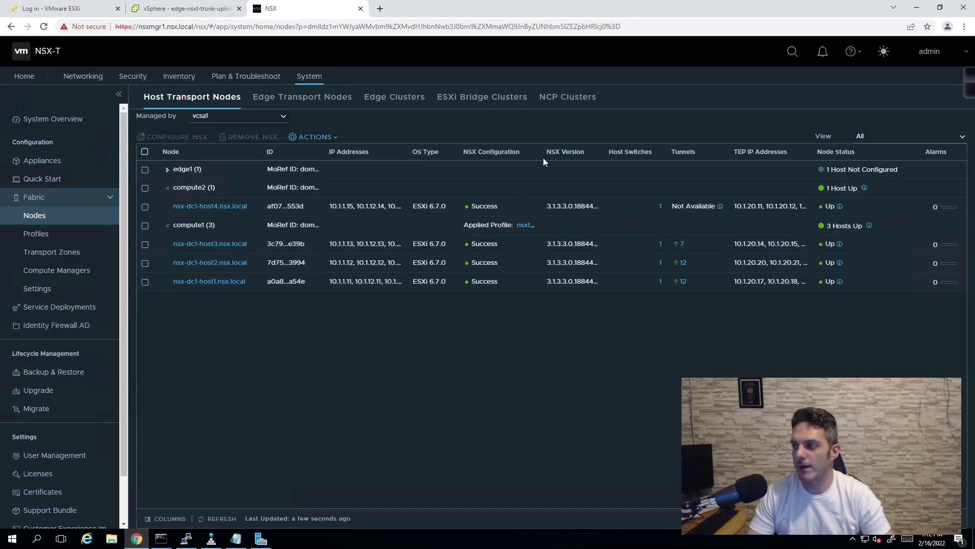
# - Widen the NSX Configuration column to read profiles and select nsx-dc1-host3
pyautogui.moveTo(540, 152); pyautogui.dragTo(570, 151)
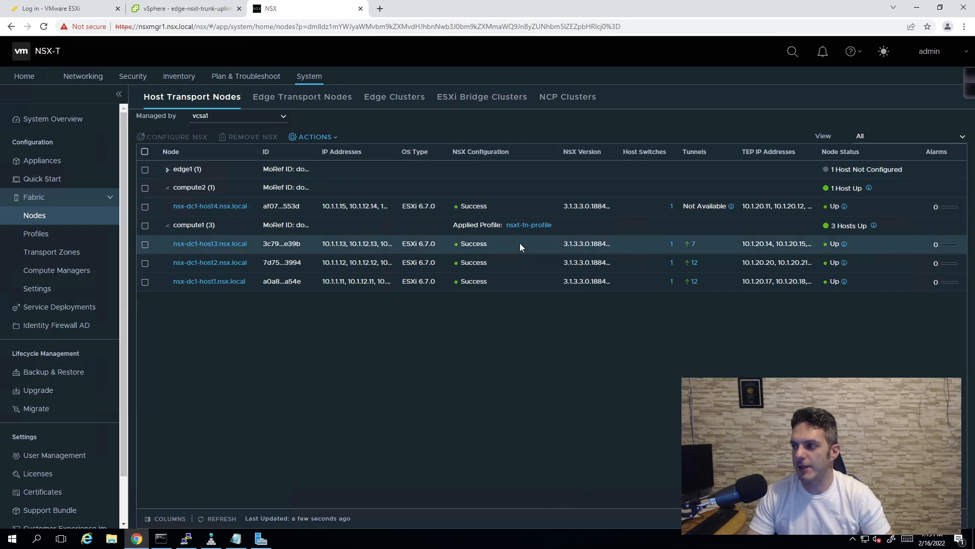
pyautogui.moveTo(521, 231)
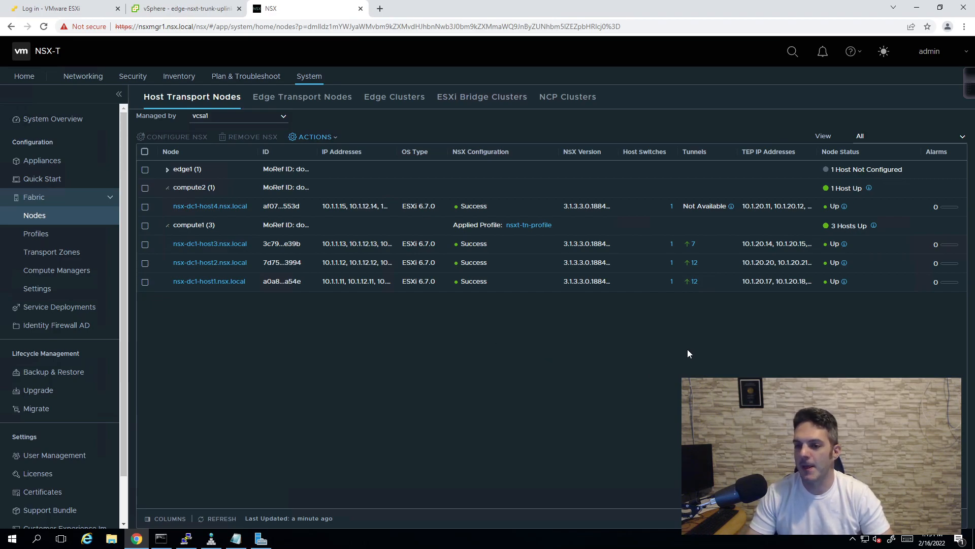
pyautogui.click(695, 247)
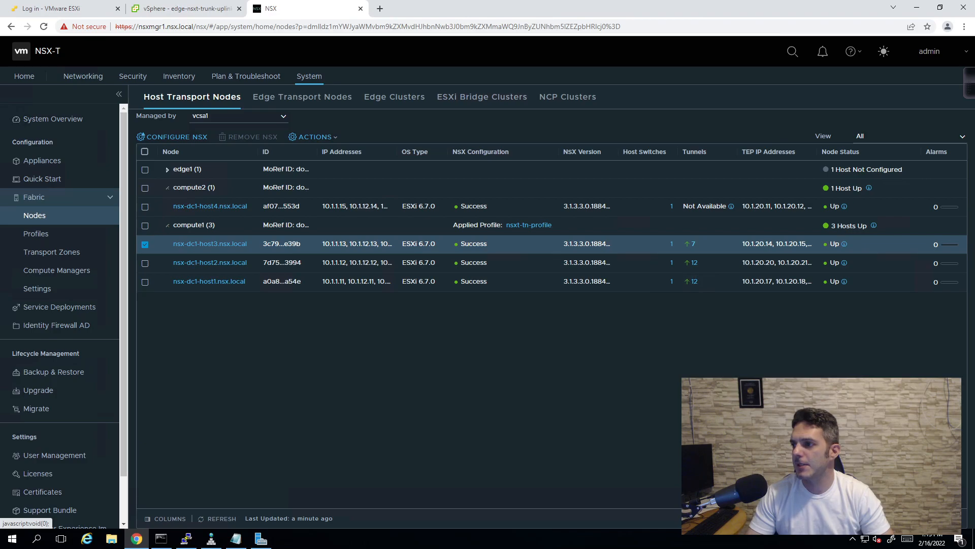
# - Review nsx-dc1-host3's PNIC and tunnel status, then show its switch visualization
pyautogui.click(693, 244)
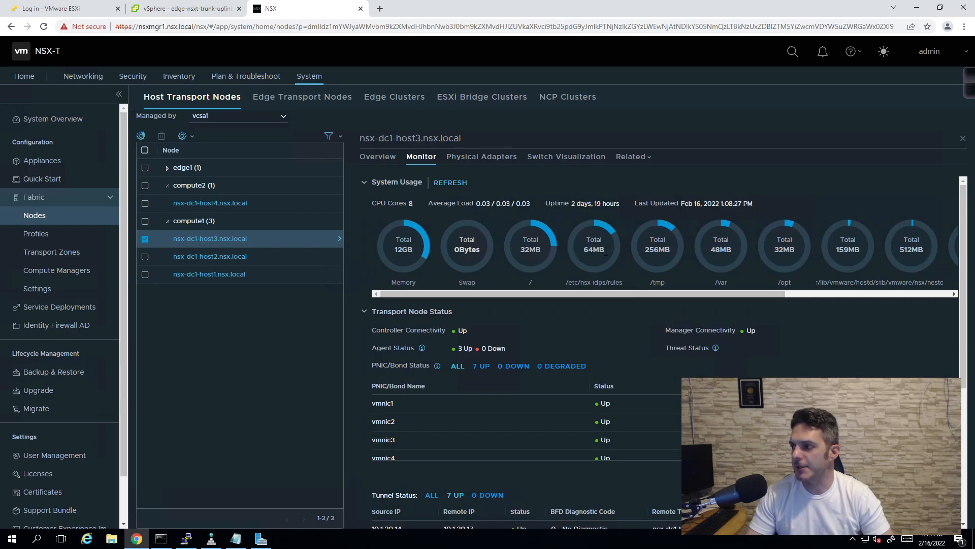
pyautogui.scroll(-4, 859, 304)
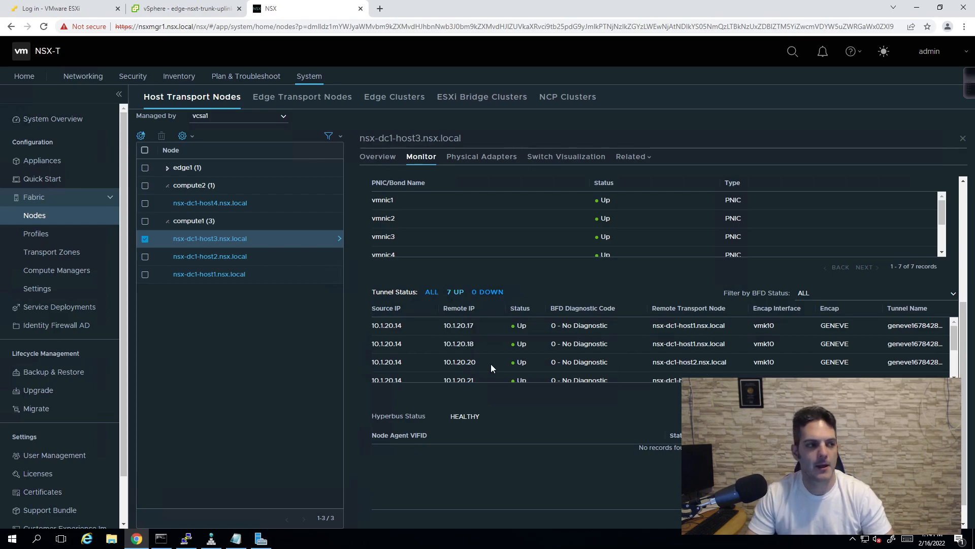
pyautogui.click(569, 161)
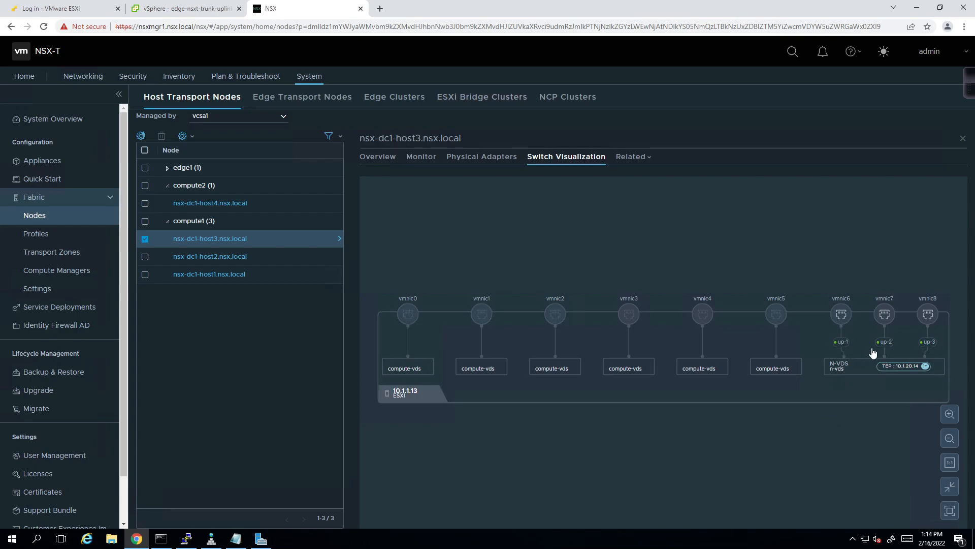
# - Check host3's TEP IP addresses, then go to the Edge Transport Nodes list
pyautogui.moveTo(902, 374)
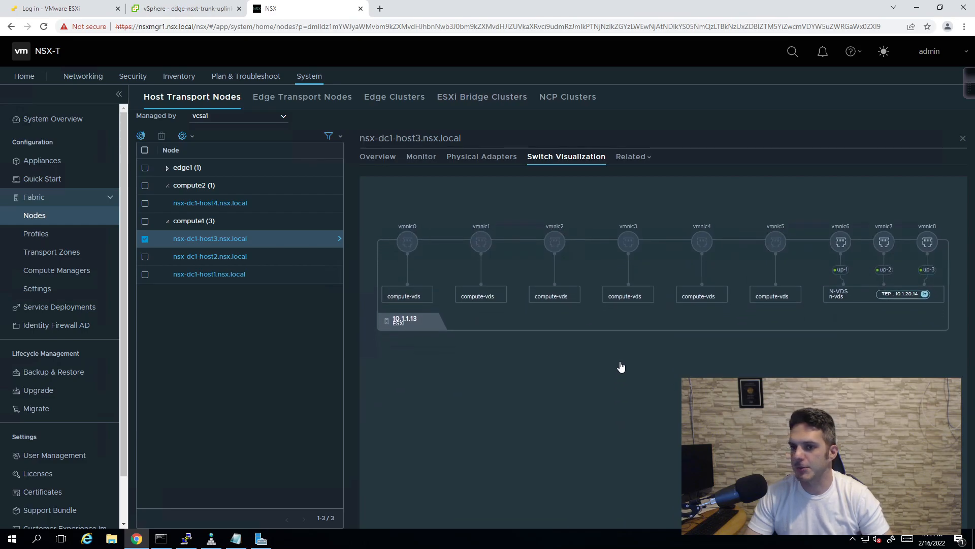
pyautogui.moveTo(890, 301)
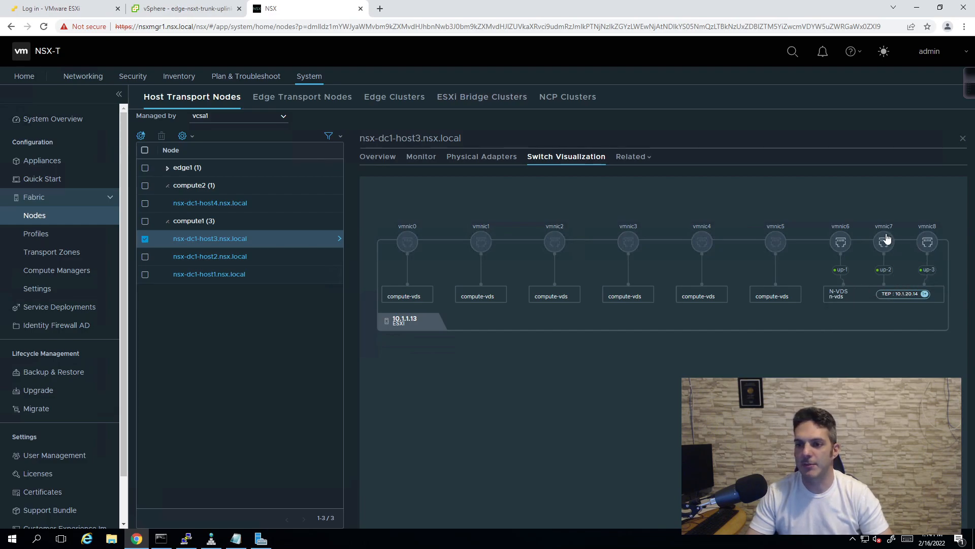
pyautogui.click(887, 299)
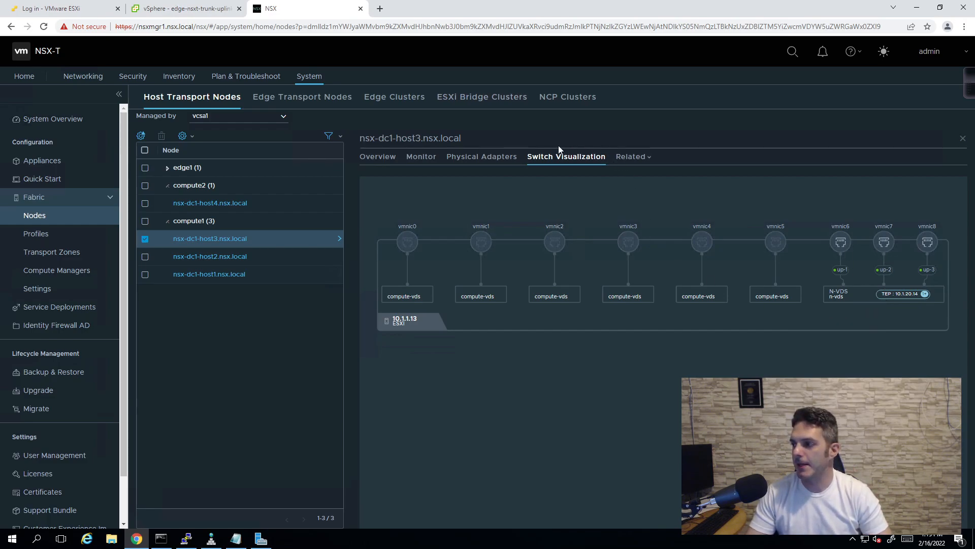
pyautogui.click(281, 100)
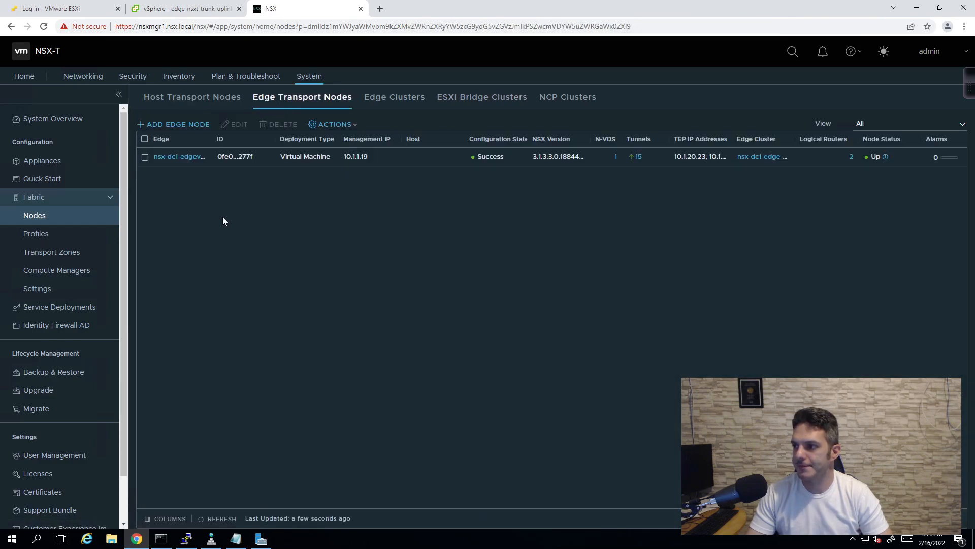
# - Review nsx-dc1-edgevm1's Monitor statistics, then view its 15 tunnel endpoints
pyautogui.click(179, 161)
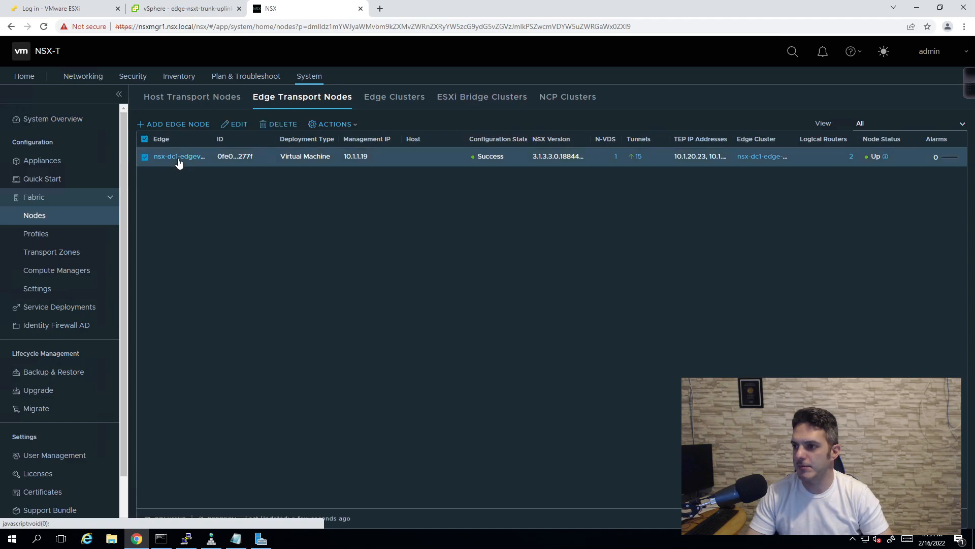
pyautogui.click(179, 157)
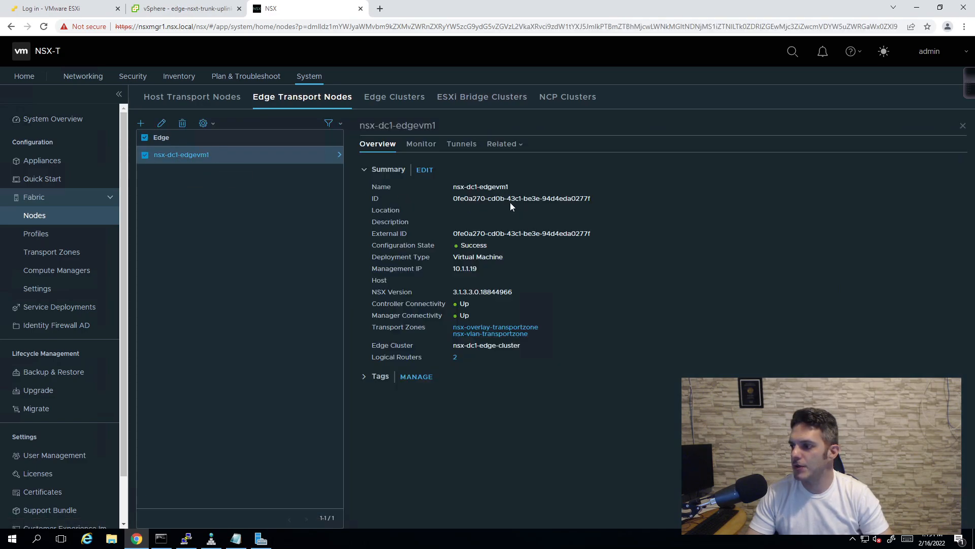
pyautogui.click(429, 154)
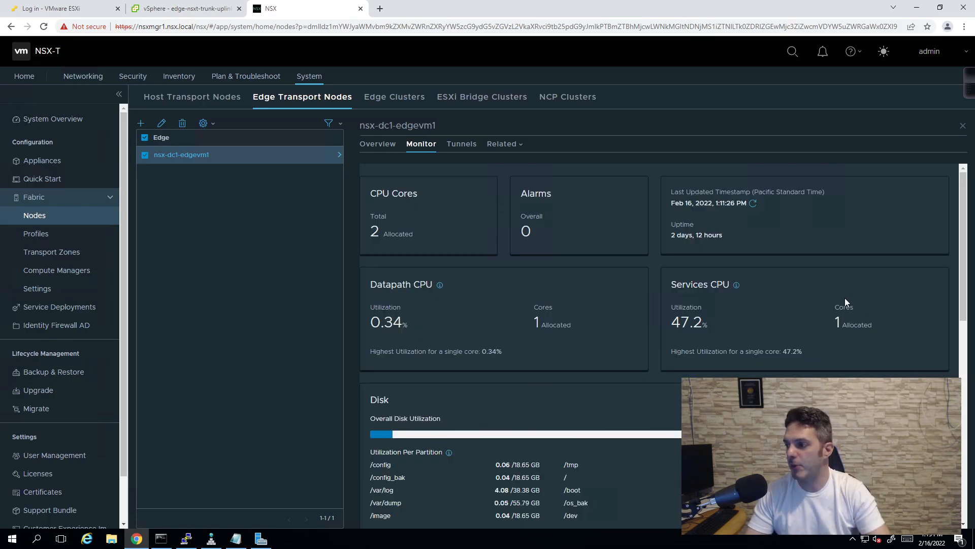
pyautogui.scroll(-5, 846, 302)
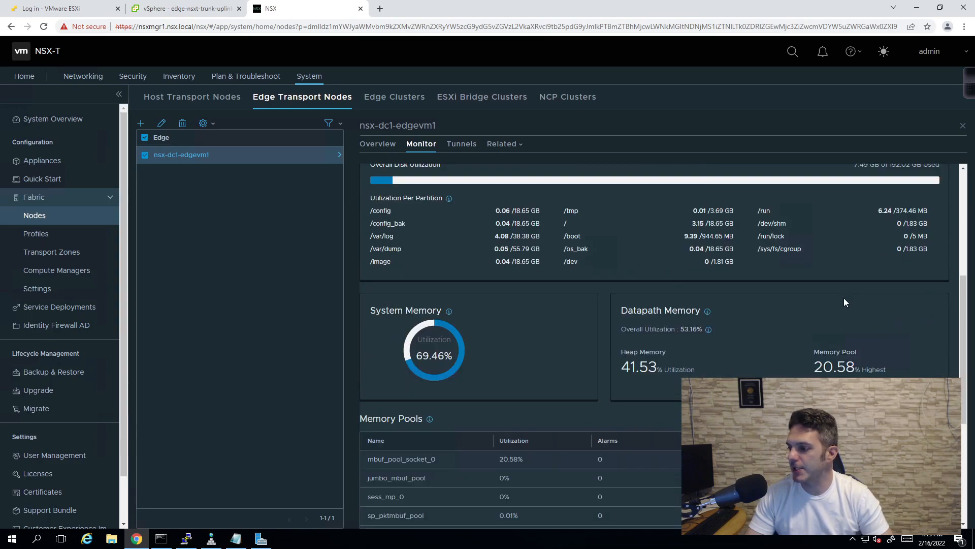
pyautogui.scroll(-5, 844, 301)
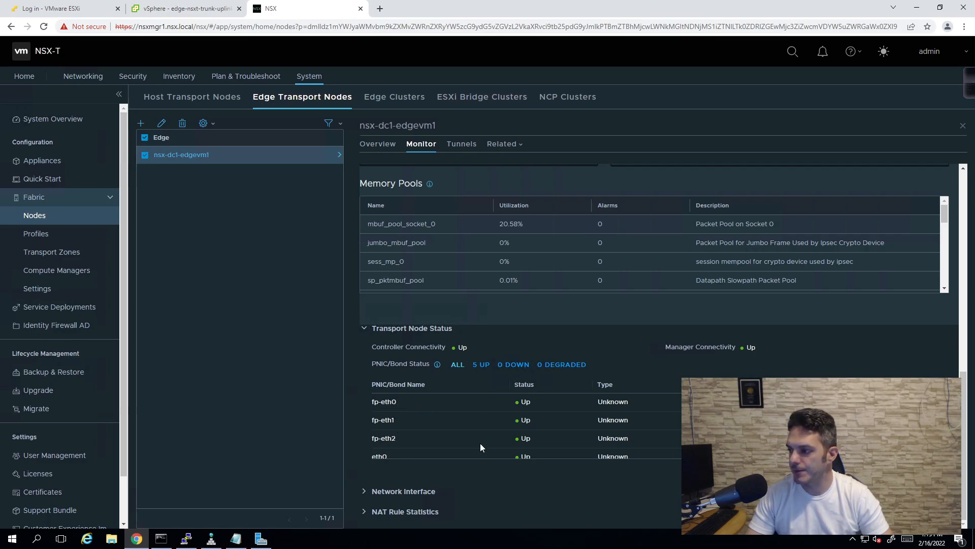
pyautogui.scroll(-1, 647, 403)
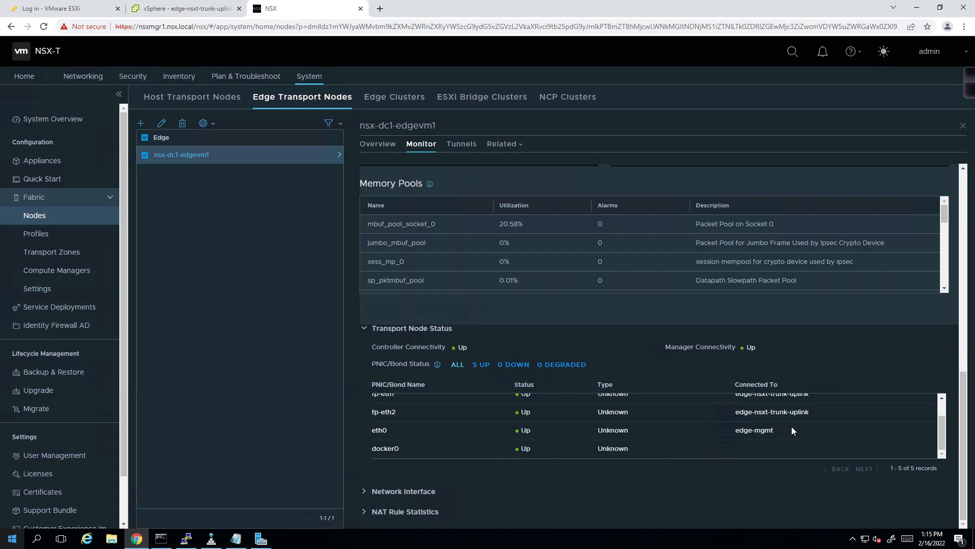
pyautogui.scroll(1, 819, 427)
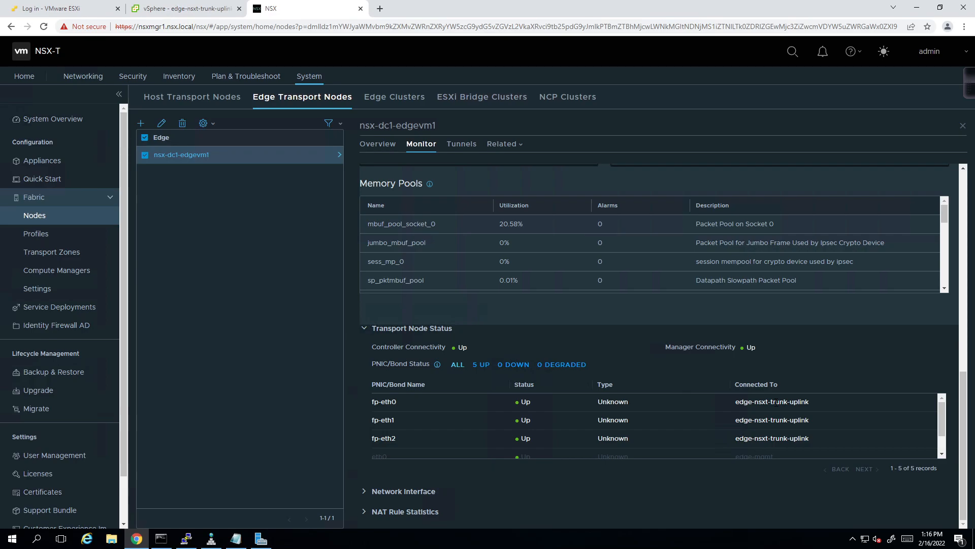
pyautogui.scroll(1, 775, 404)
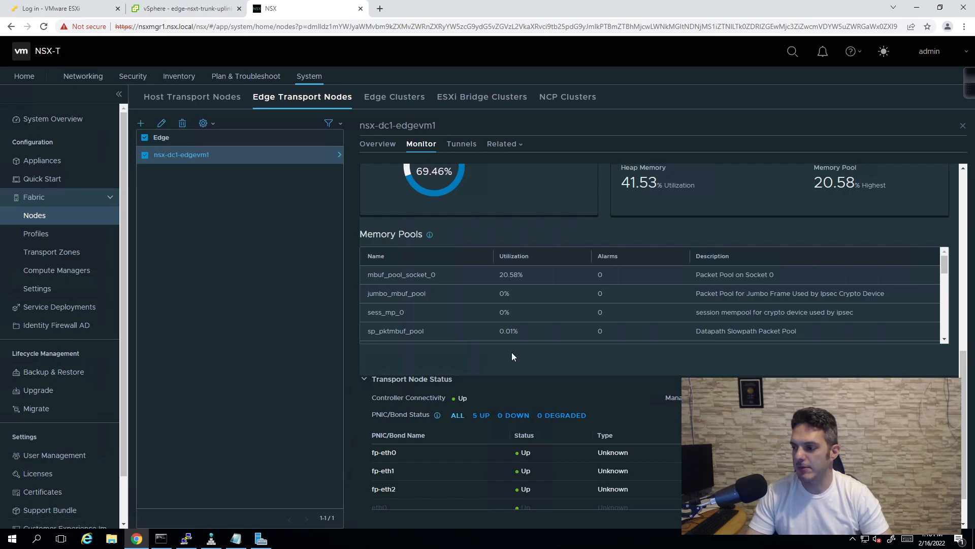
pyautogui.scroll(6, 511, 352)
pyautogui.click(462, 145)
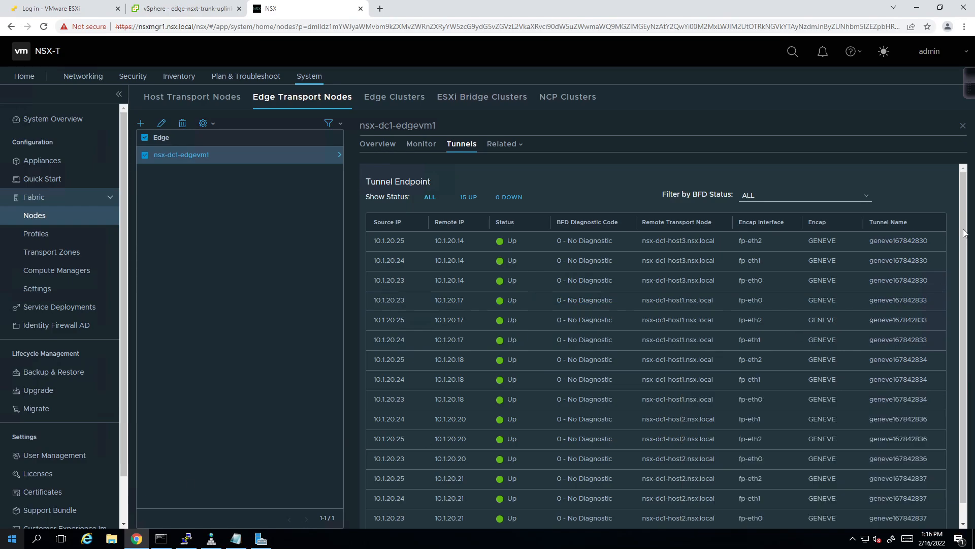
# - Scroll to the end of the tunnel table, close the edge node details, and switch to vSphere Client
pyautogui.scroll(-1, 964, 275)
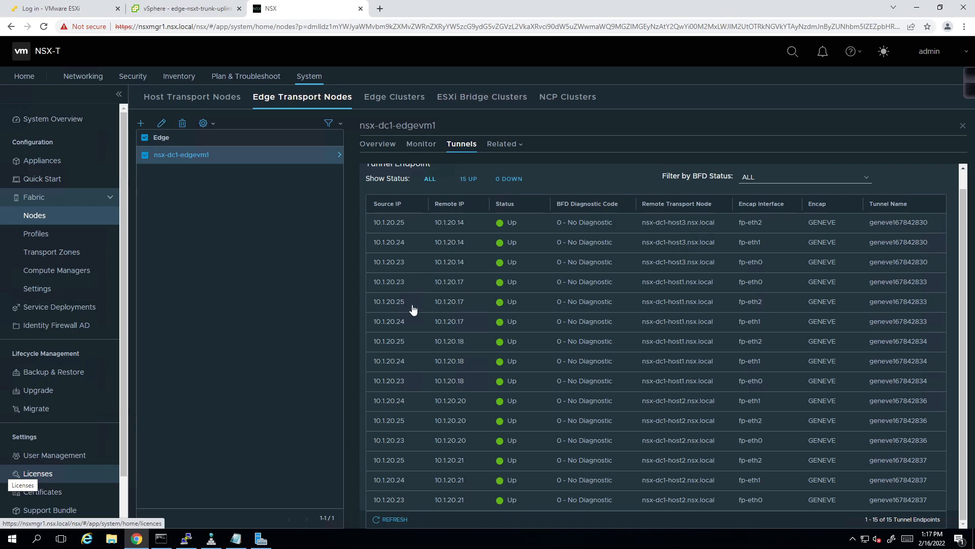
pyautogui.click(963, 126)
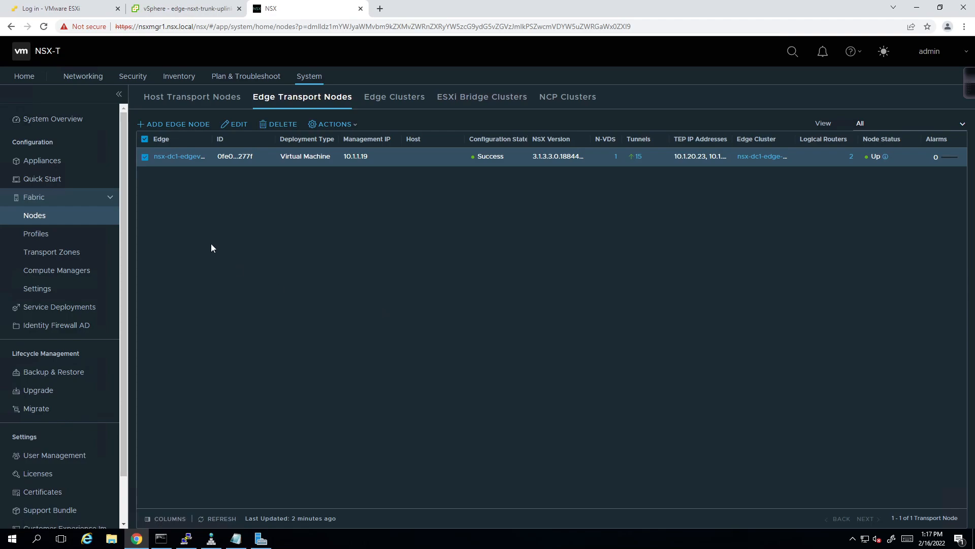
pyautogui.click(147, 12)
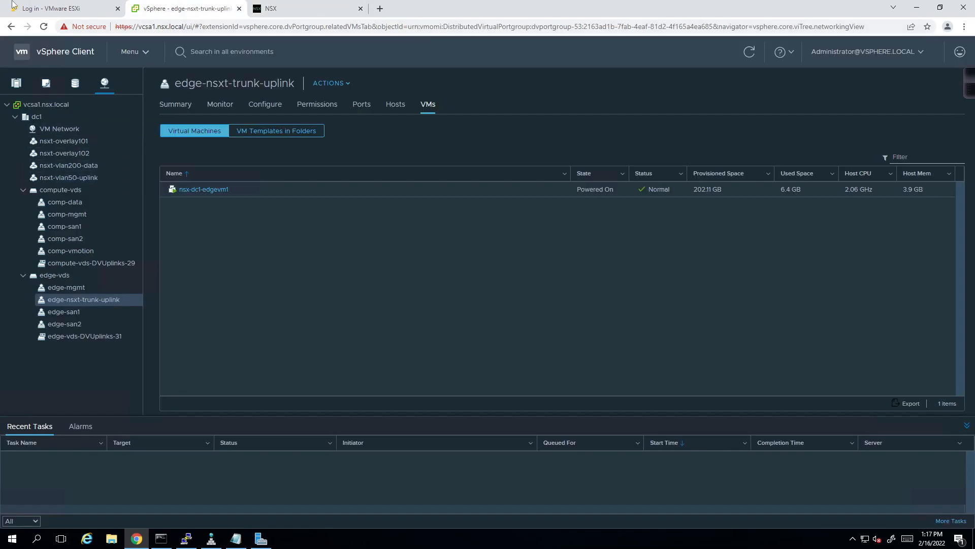
# - List compute1's virtual machines with a widened Host column added
pyautogui.click(16, 83)
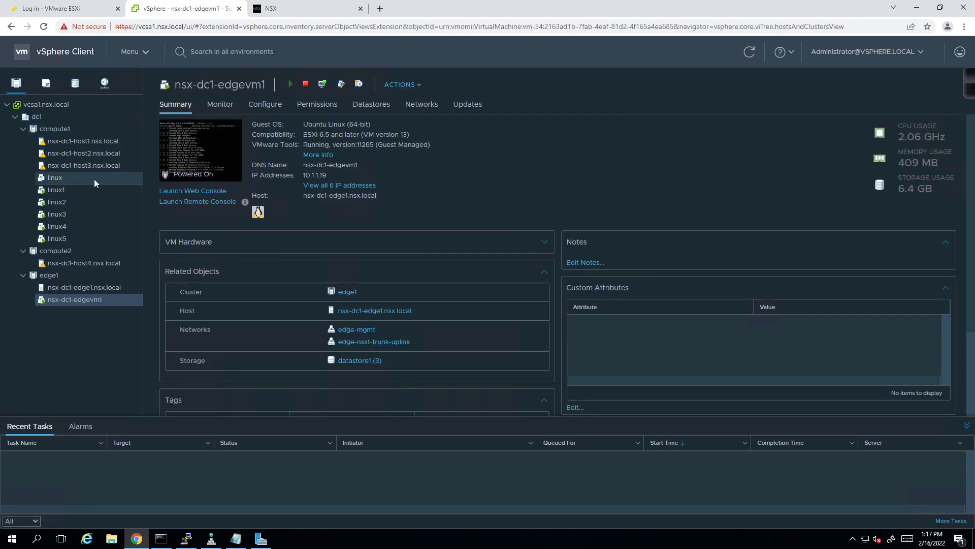
pyautogui.click(90, 192)
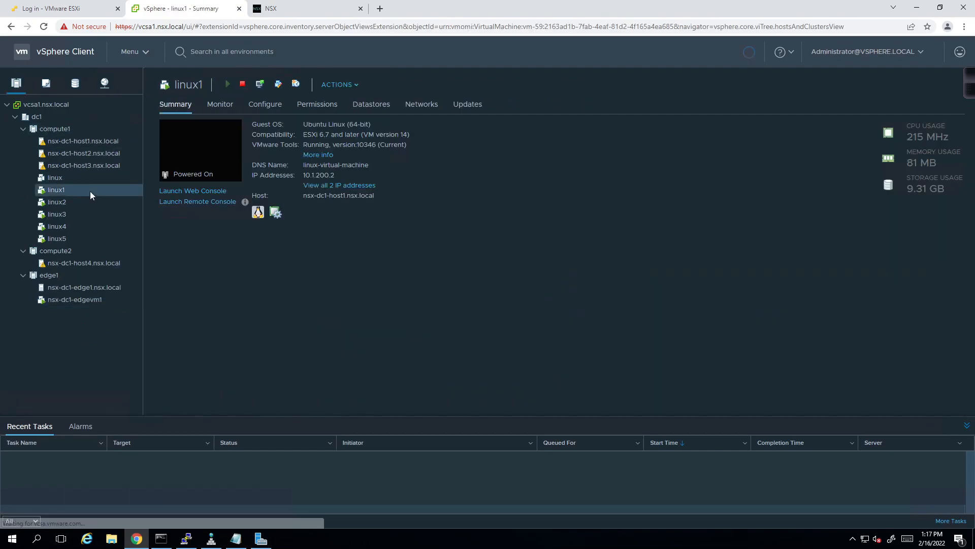
pyautogui.click(57, 127)
pyautogui.click(389, 103)
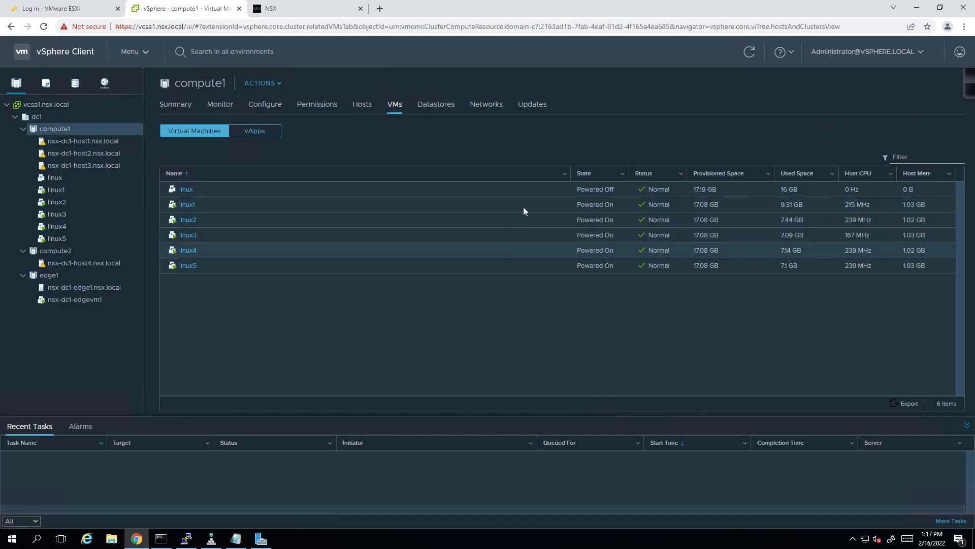
pyautogui.click(564, 175)
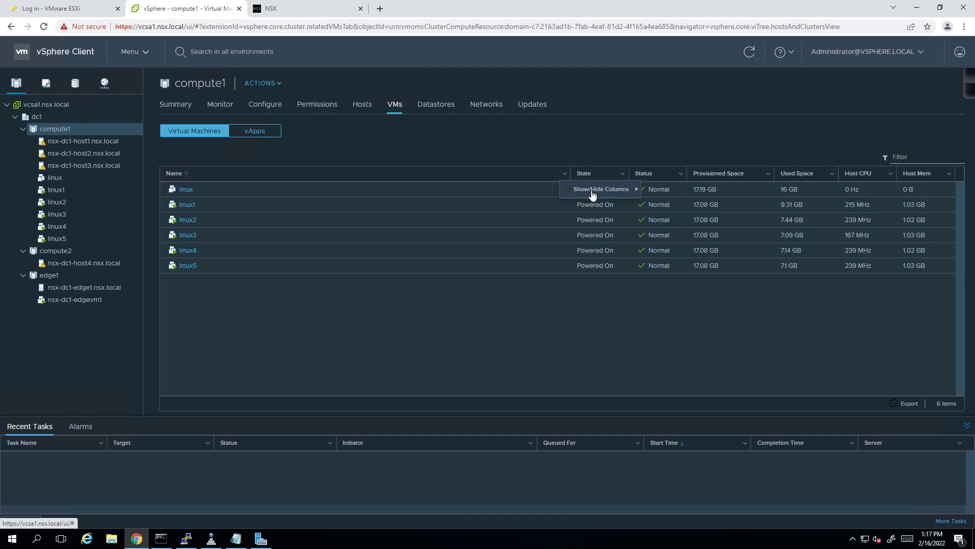
pyautogui.moveTo(592, 194)
pyautogui.click(665, 136)
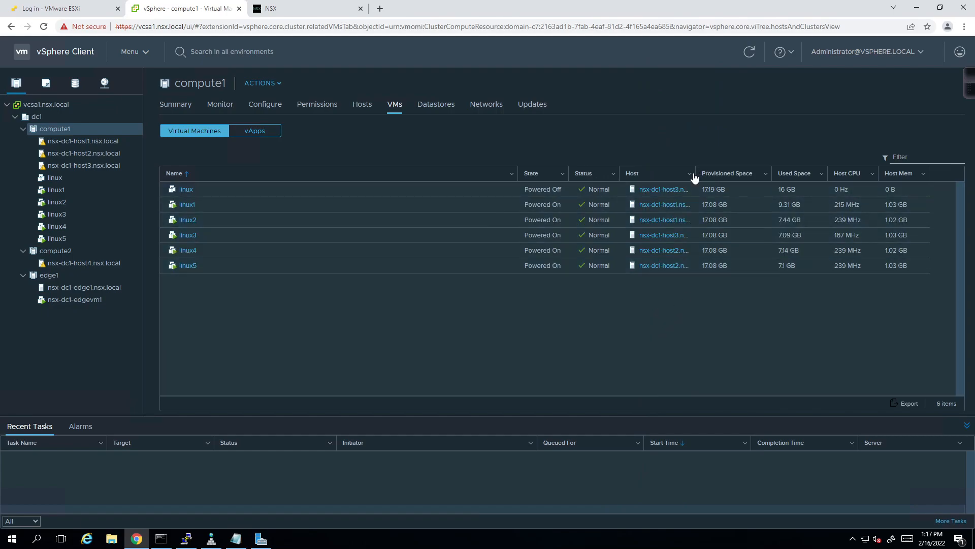
pyautogui.moveTo(695, 173); pyautogui.dragTo(743, 174)
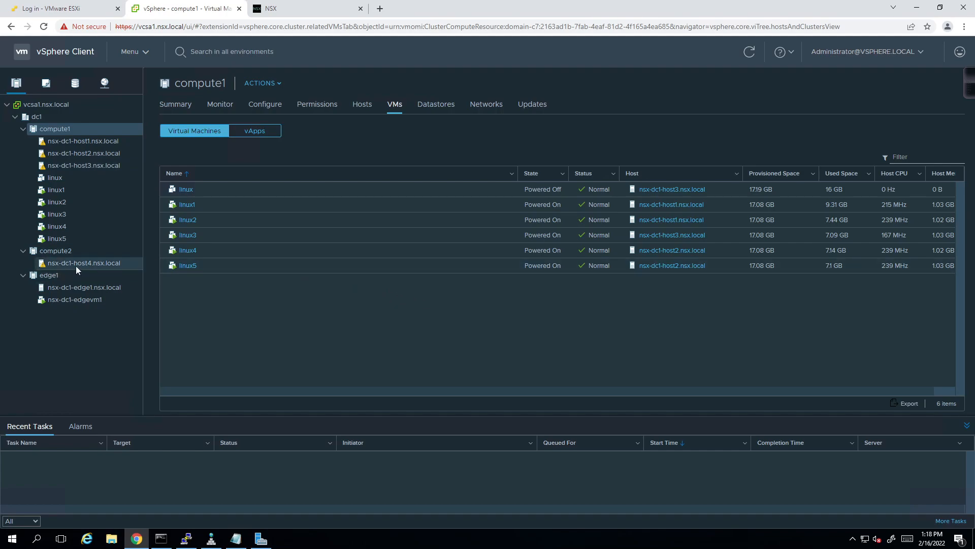
# - Start the Migrate wizard for linux5
pyautogui.click(282, 267)
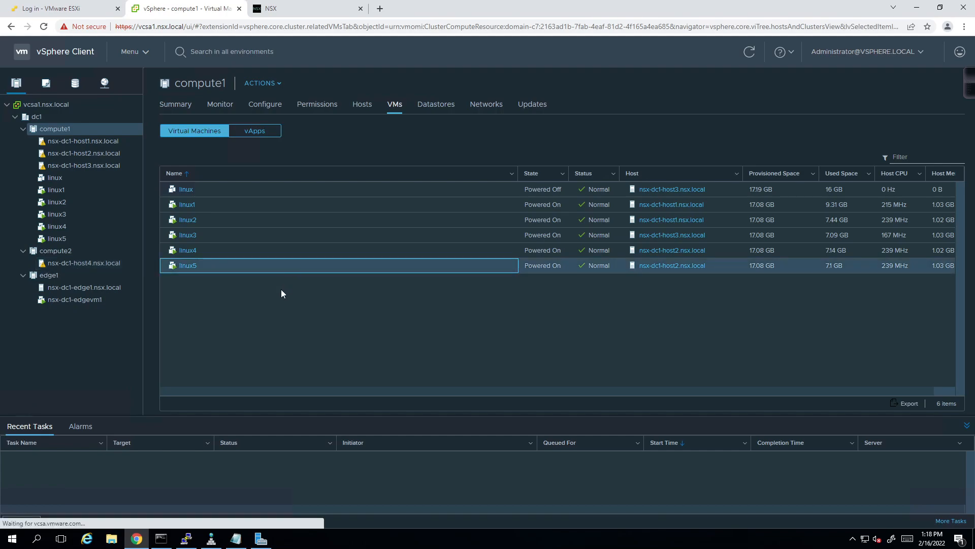
pyautogui.rightClick(215, 267)
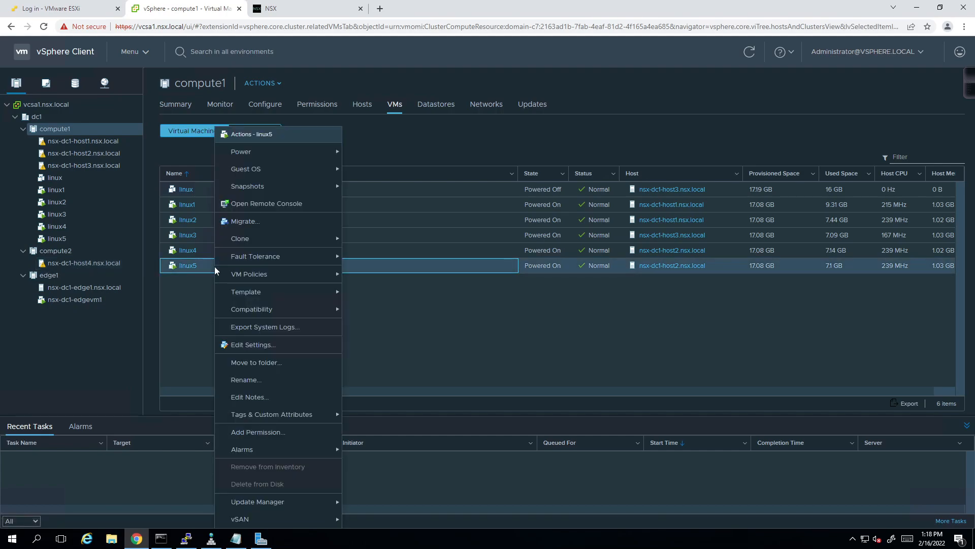
pyautogui.click(236, 221)
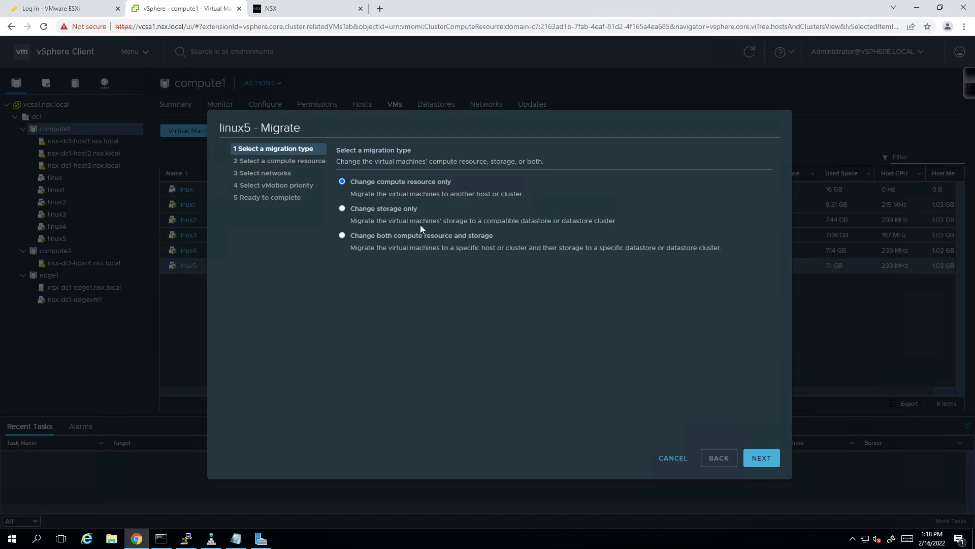
# - Choose compute-resource-only migration to host nsx-dc1-host4.nsx.local
pyautogui.click(760, 456)
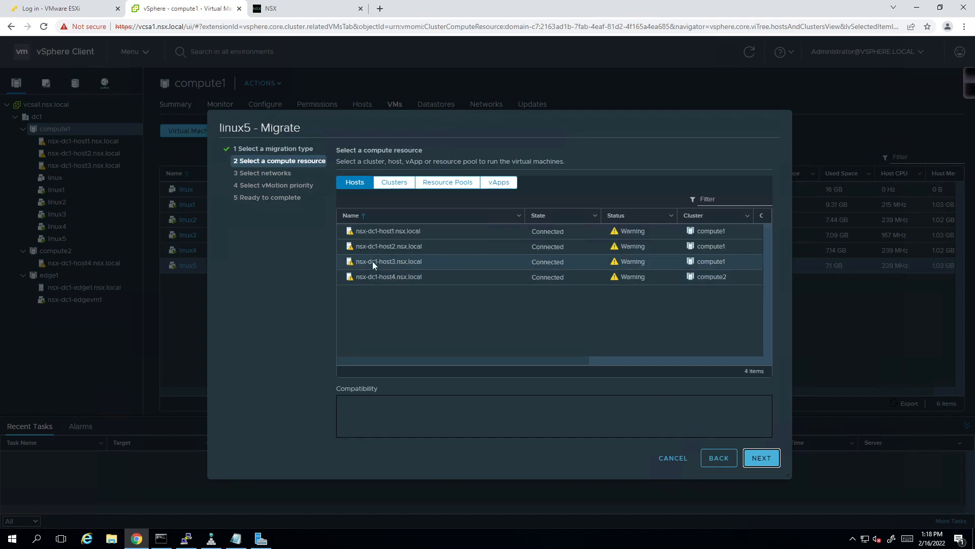
pyautogui.click(406, 187)
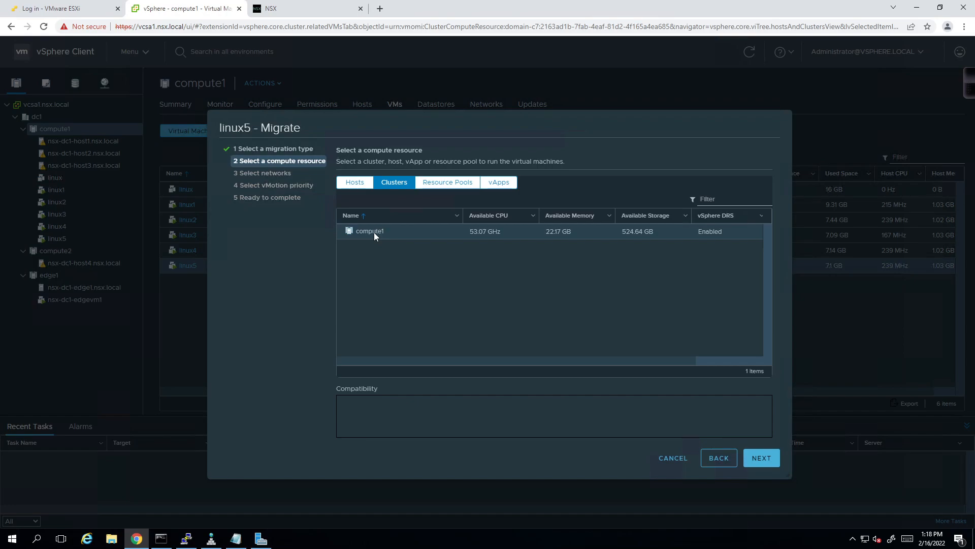
pyautogui.click(359, 184)
pyautogui.click(393, 273)
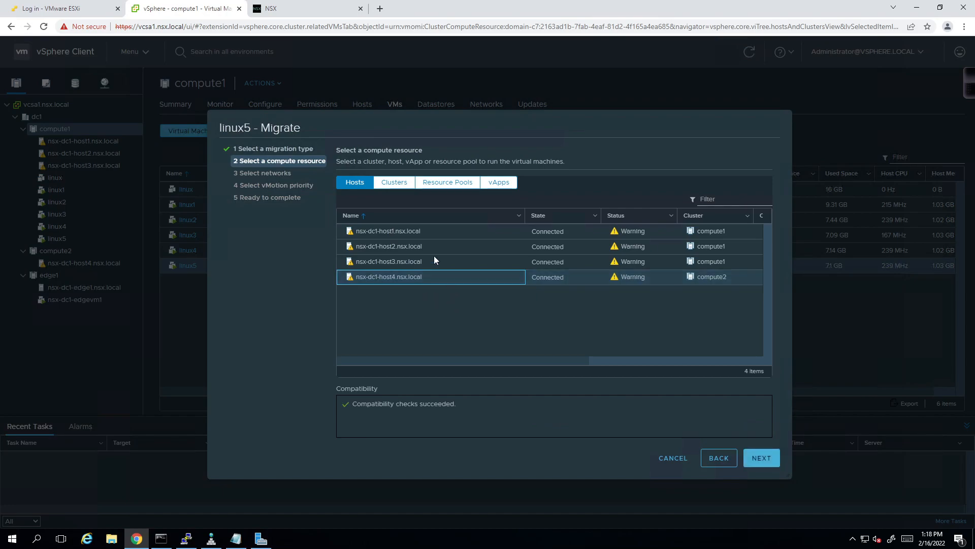
# - Keep the nsxt-overlay102 network and default vMotion priority, finish, then return to NSX Host Transport Nodes
pyautogui.click(757, 454)
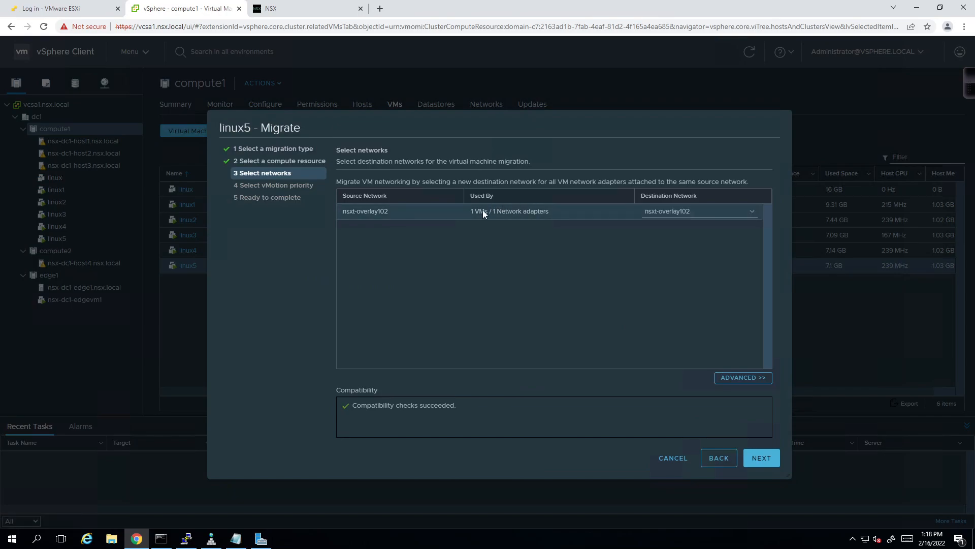
pyautogui.click(761, 459)
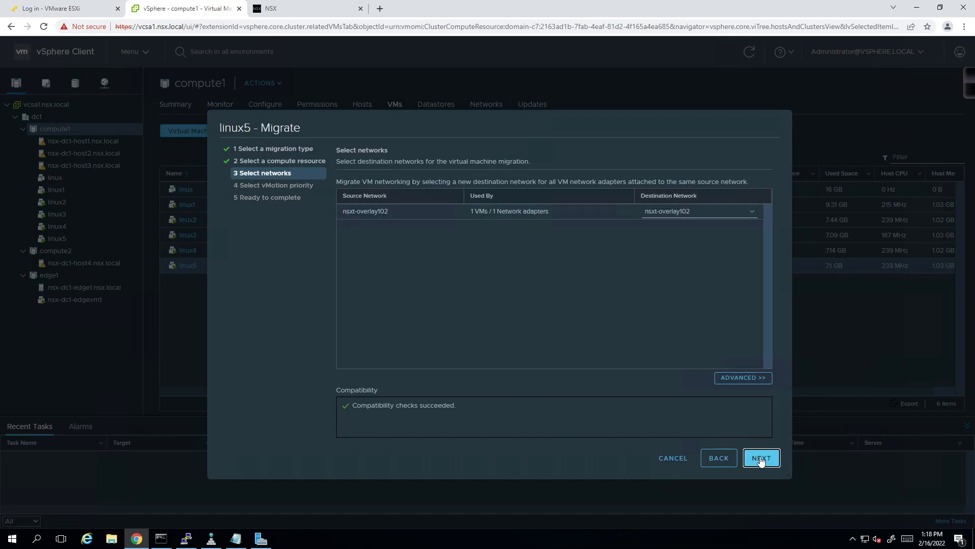
pyautogui.click(761, 459)
pyautogui.click(761, 460)
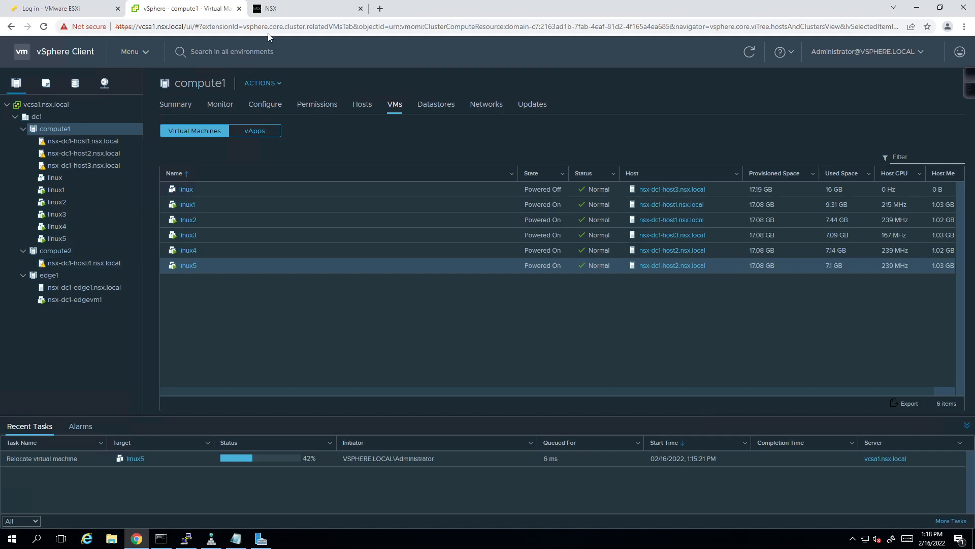
pyautogui.click(281, 11)
pyautogui.click(225, 97)
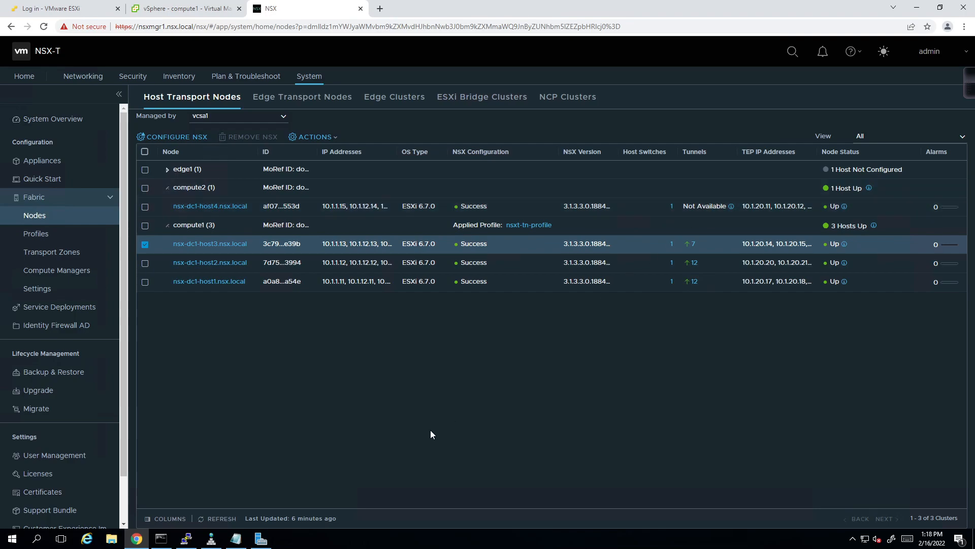
# - Refresh the Host Transport Nodes table, then return to compute1's VMs in vSphere
pyautogui.click(217, 518)
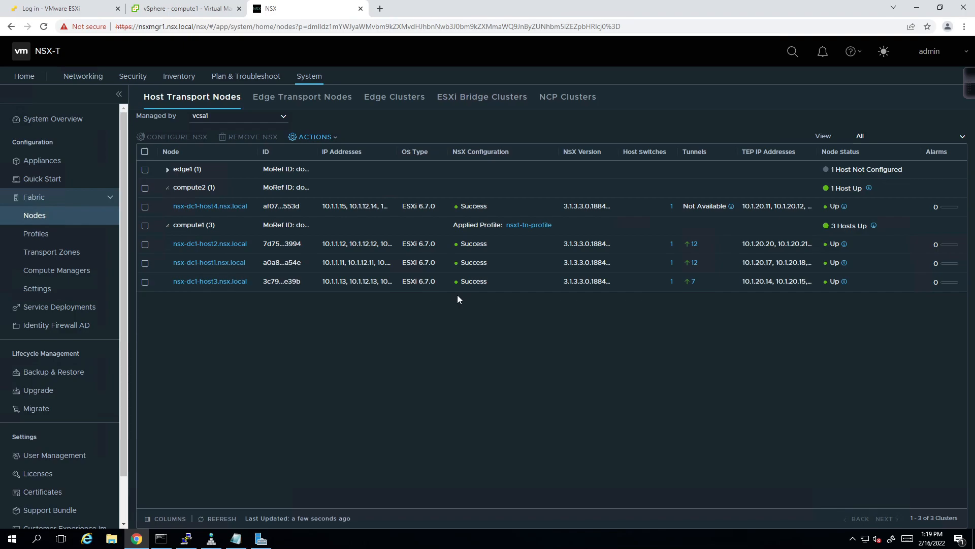
pyautogui.click(180, 9)
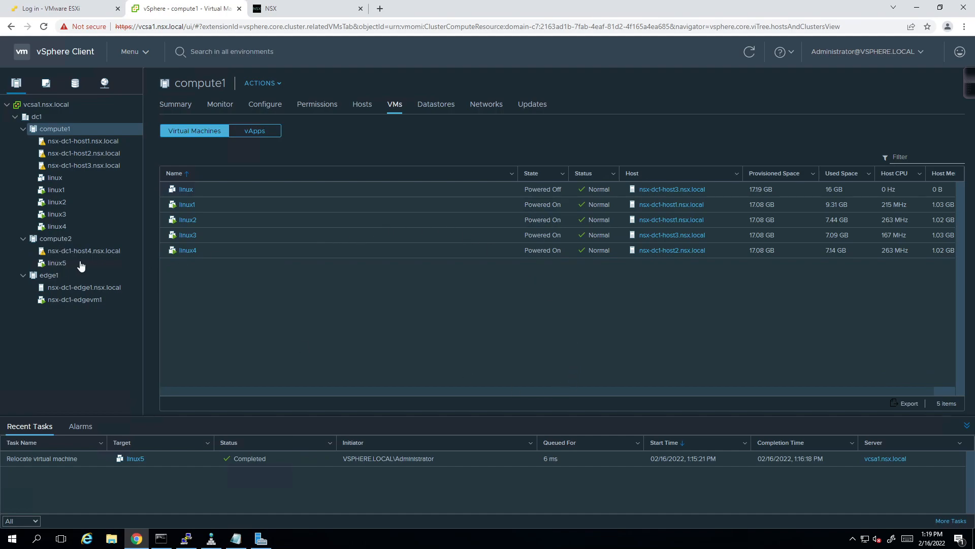
# - Refresh the NSX host transport node status, then open a web console for linux5
pyautogui.click(332, 7)
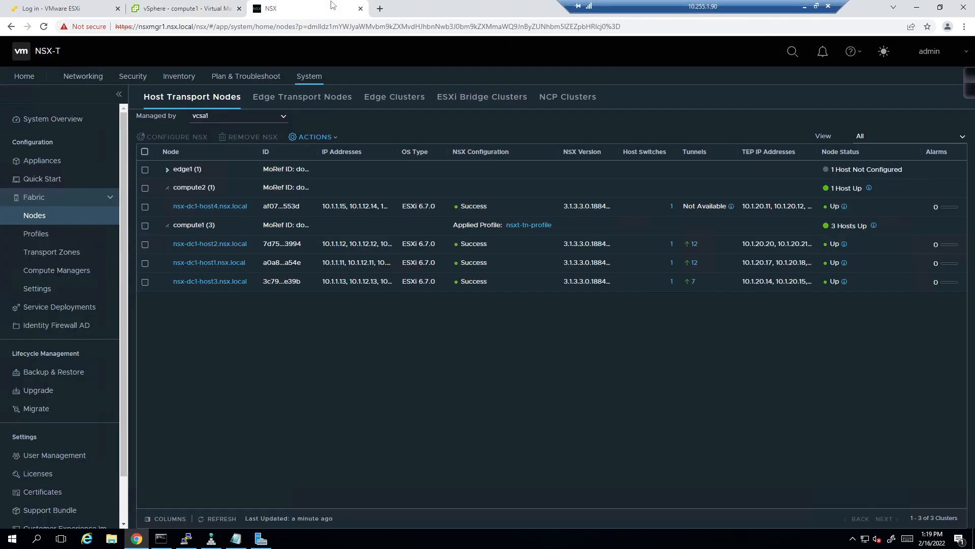
pyautogui.click(206, 521)
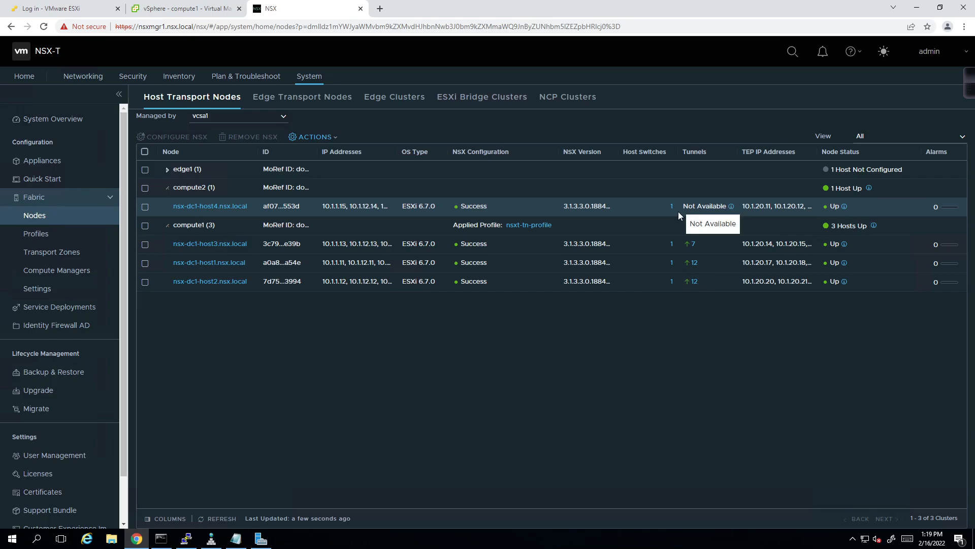
pyautogui.click(170, 10)
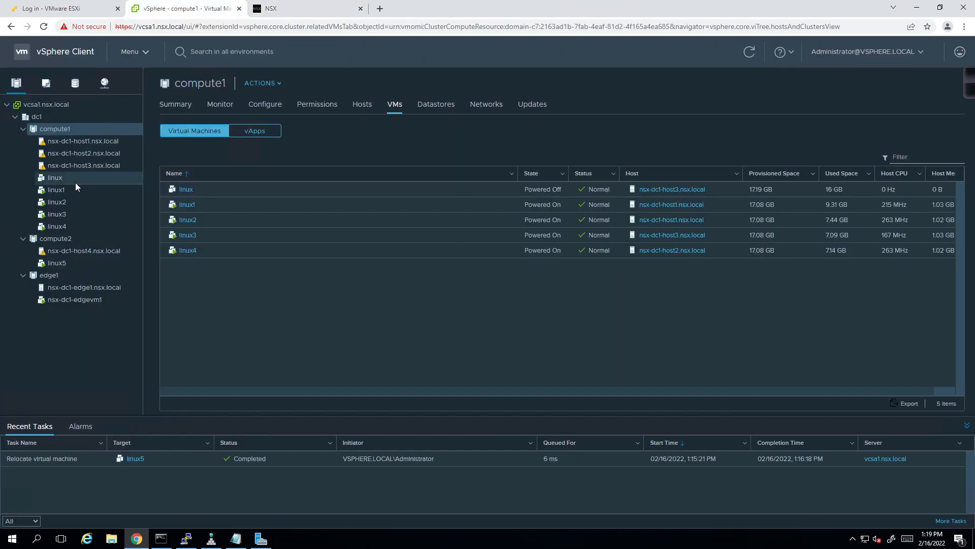
pyautogui.click(65, 263)
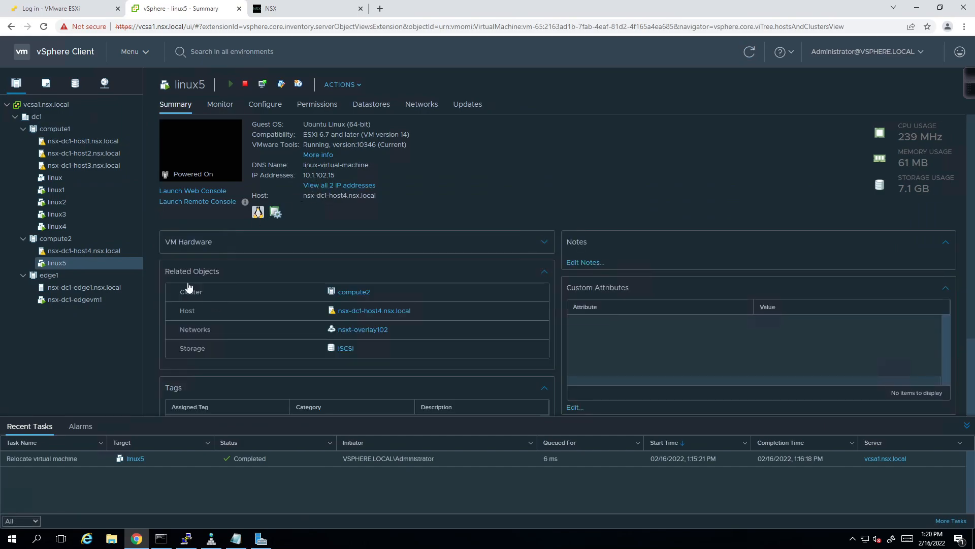
pyautogui.click(184, 190)
pyautogui.click(602, 331)
# - Select linux1 and start launching its web console
pyautogui.click(172, 8)
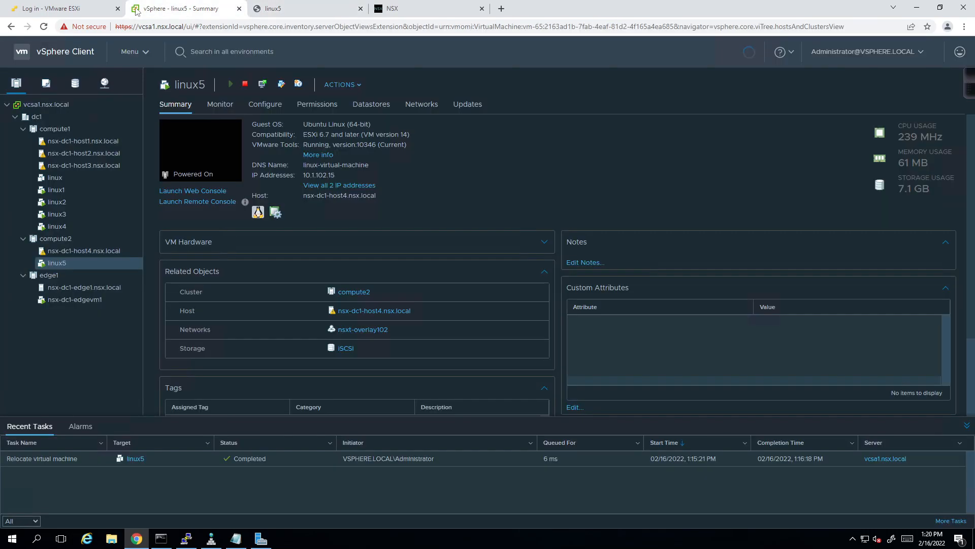
pyautogui.click(51, 193)
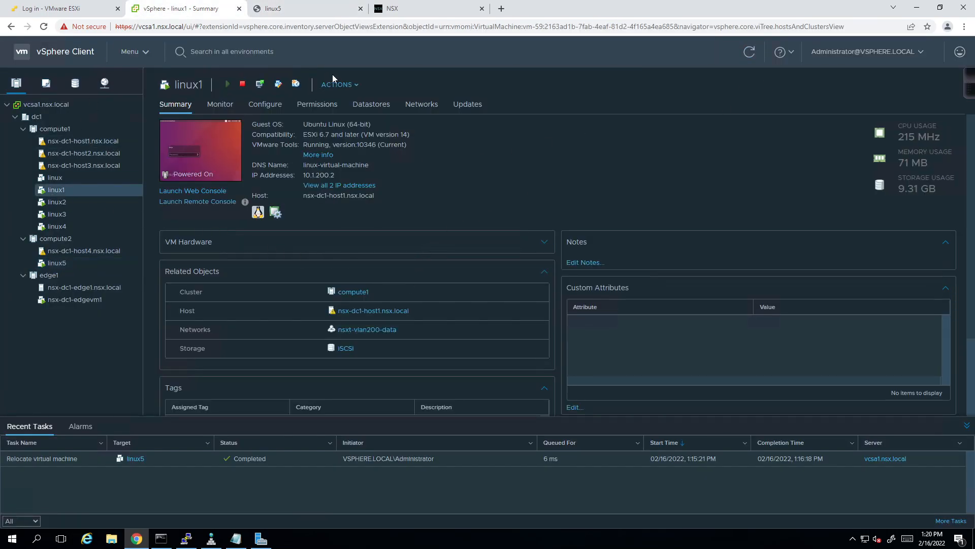
pyautogui.rightClick(69, 190)
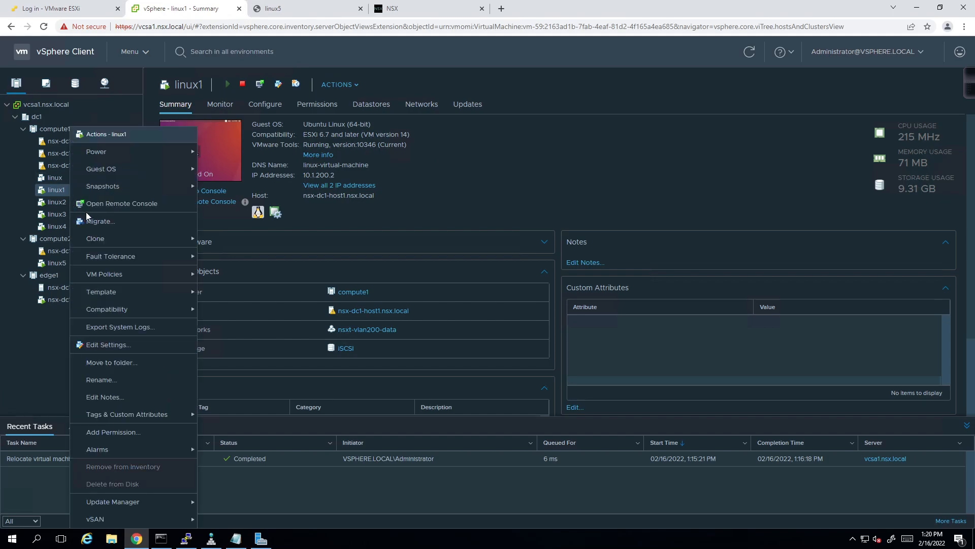
pyautogui.click(96, 203)
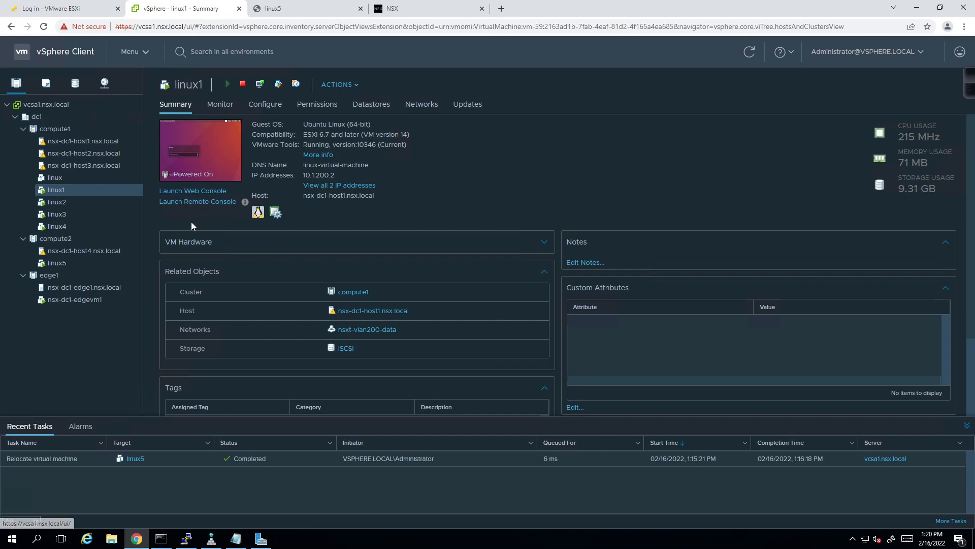
pyautogui.click(188, 190)
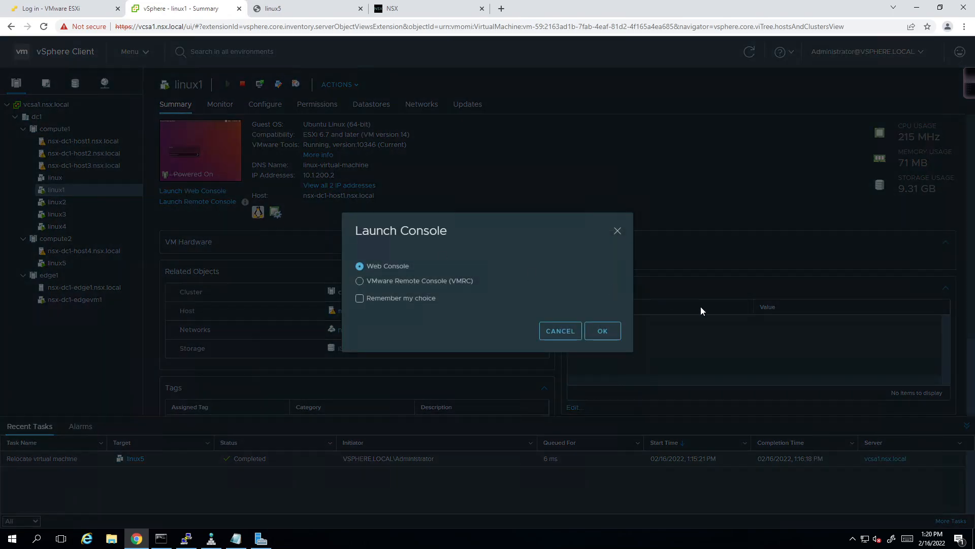
# - Open linux1's web console and log in to both linux1 and linux5 with their passwords
pyautogui.click(603, 331)
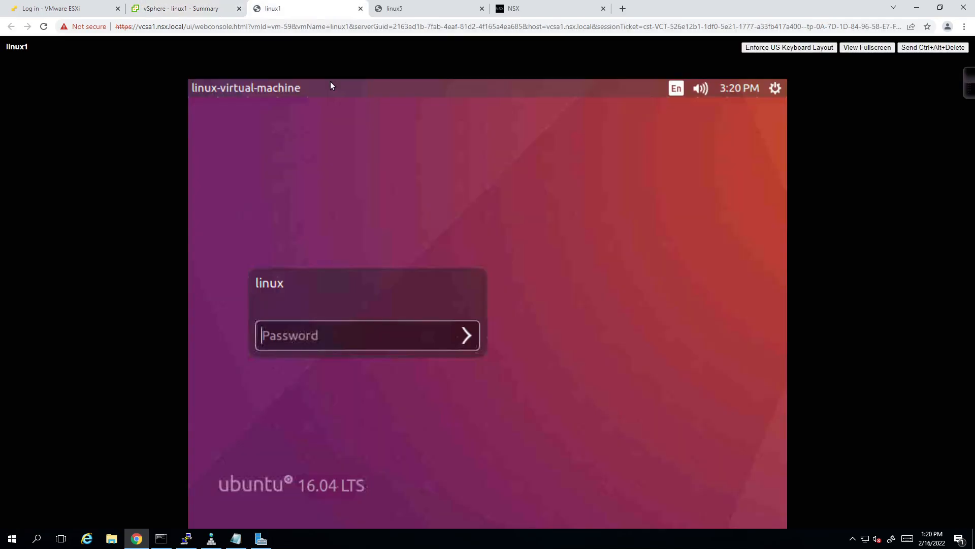
pyautogui.click(333, 335)
pyautogui.write('••••••••')
pyautogui.press('Return')
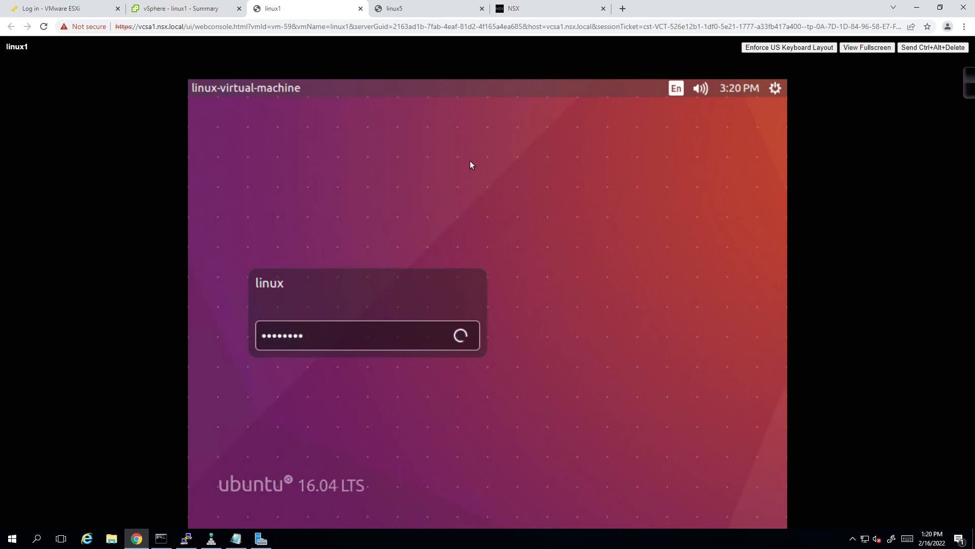
pyautogui.click(413, 7)
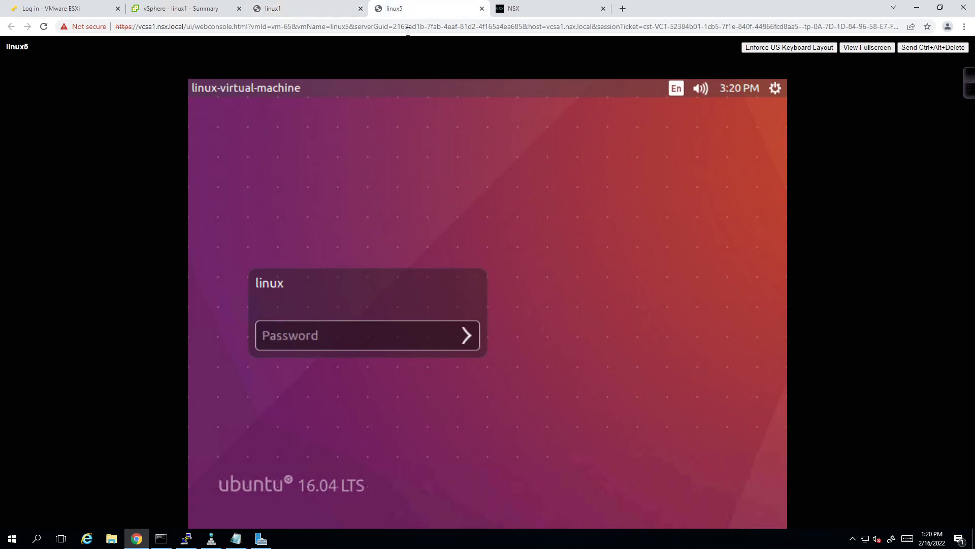
pyautogui.click(345, 328)
pyautogui.write('••••••••')
pyautogui.press('Return')
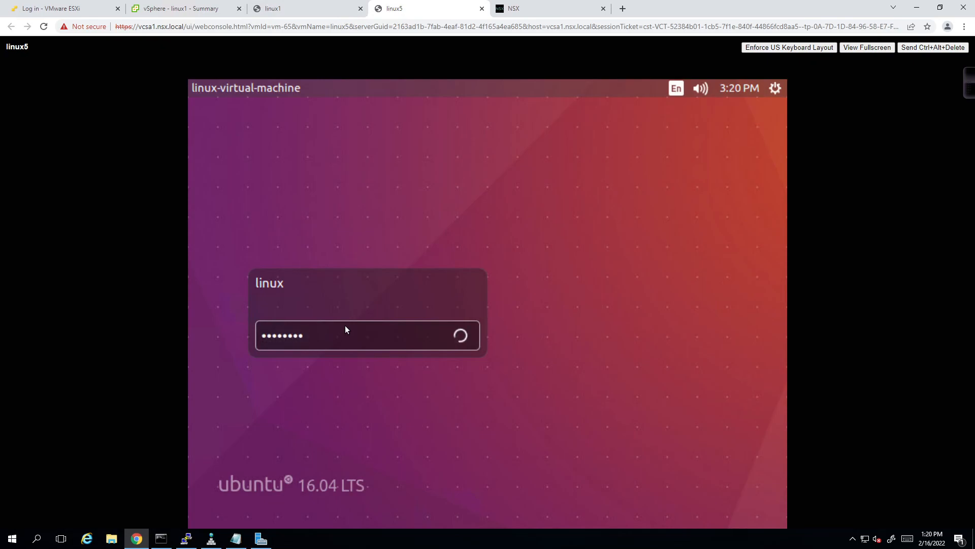
# - Check both console sessions, refresh the NSX host transport nodes, and return to linux5's terminal
pyautogui.click(320, 14)
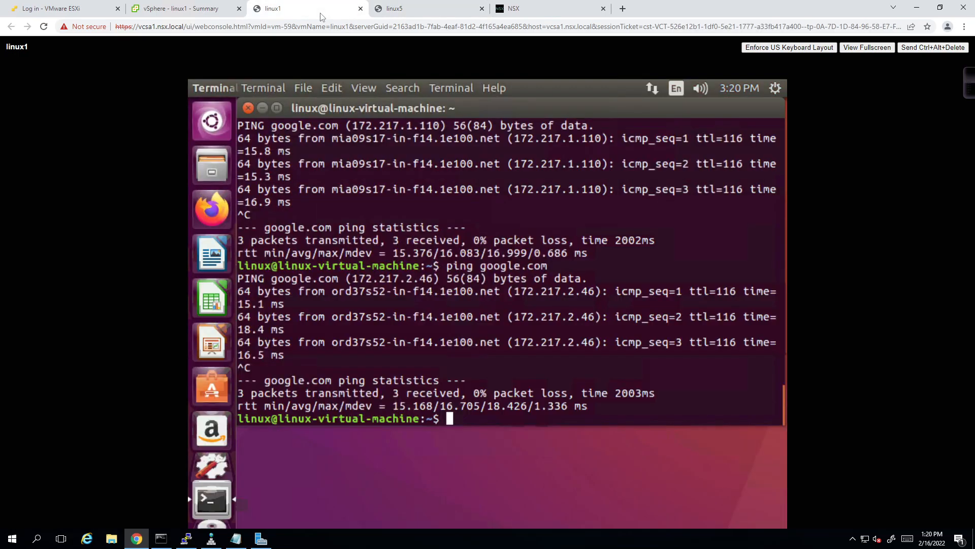
pyautogui.click(429, 11)
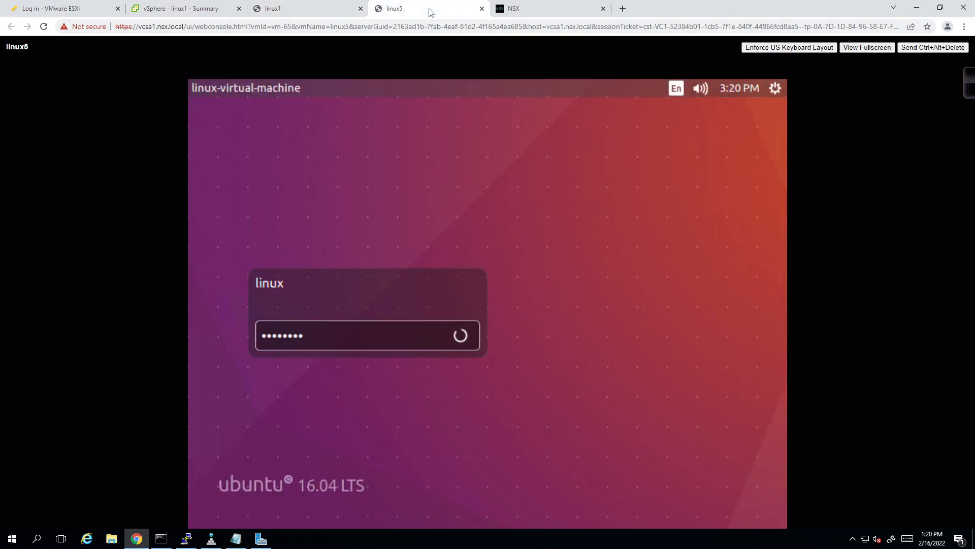
pyautogui.click(526, 10)
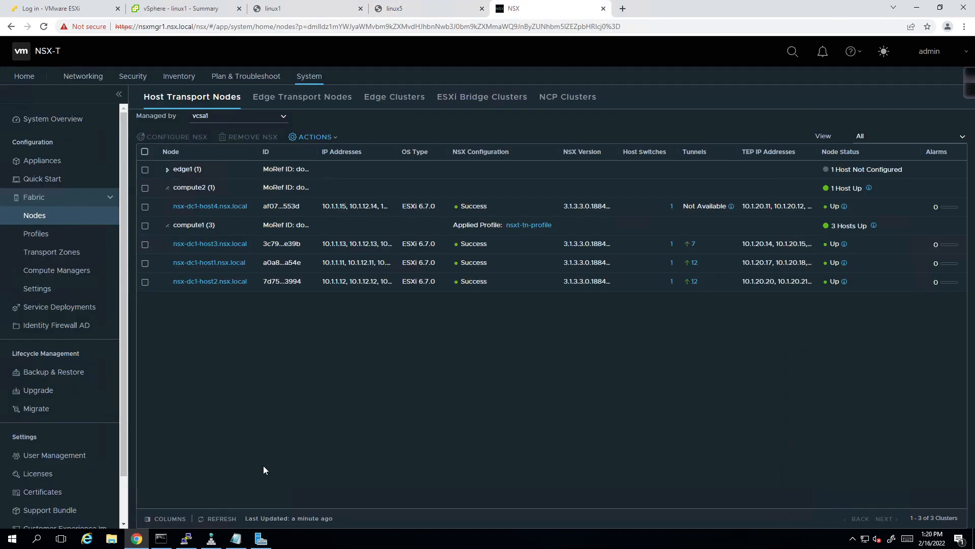
pyautogui.click(233, 519)
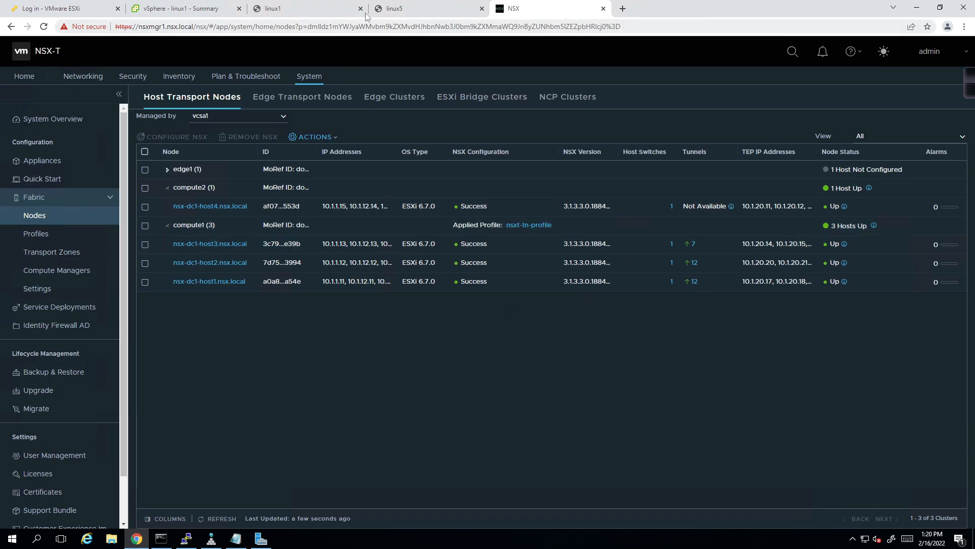
pyautogui.click(410, 10)
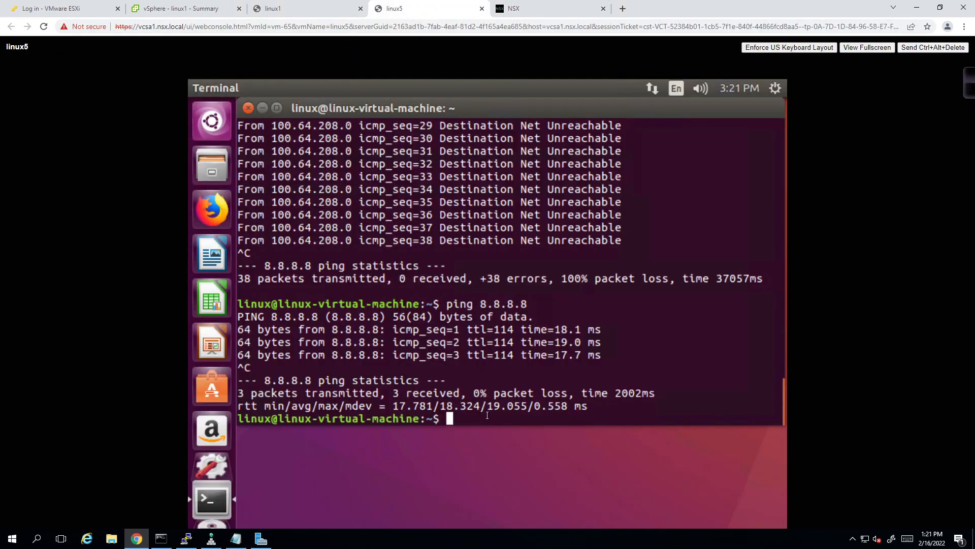
# - Check linux5's interface settings with ifconfig and ping 10.1.102.15 successfully
pyautogui.write('ifconfig')
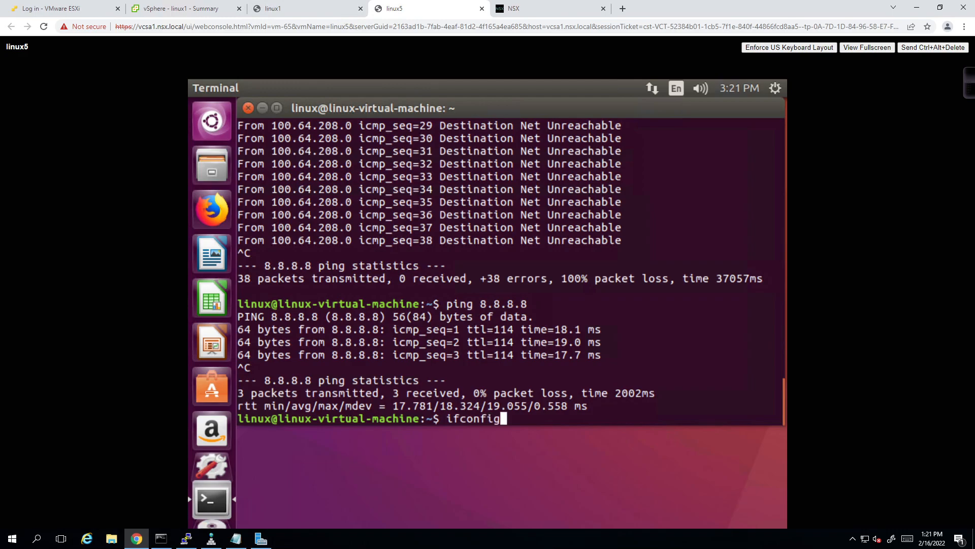
pyautogui.press('Return')
pyautogui.write('ping ')
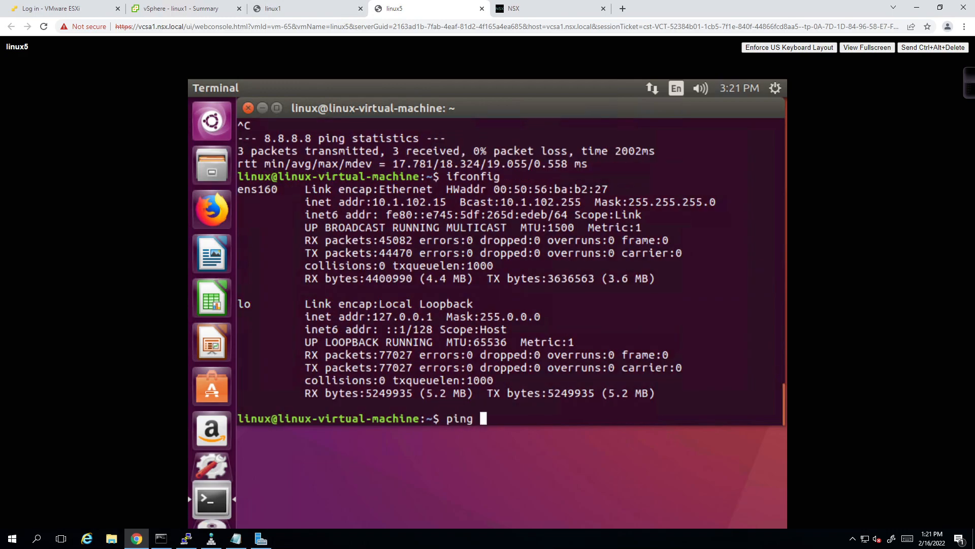
pyautogui.write('10.1.102.15')
pyautogui.press('Return')
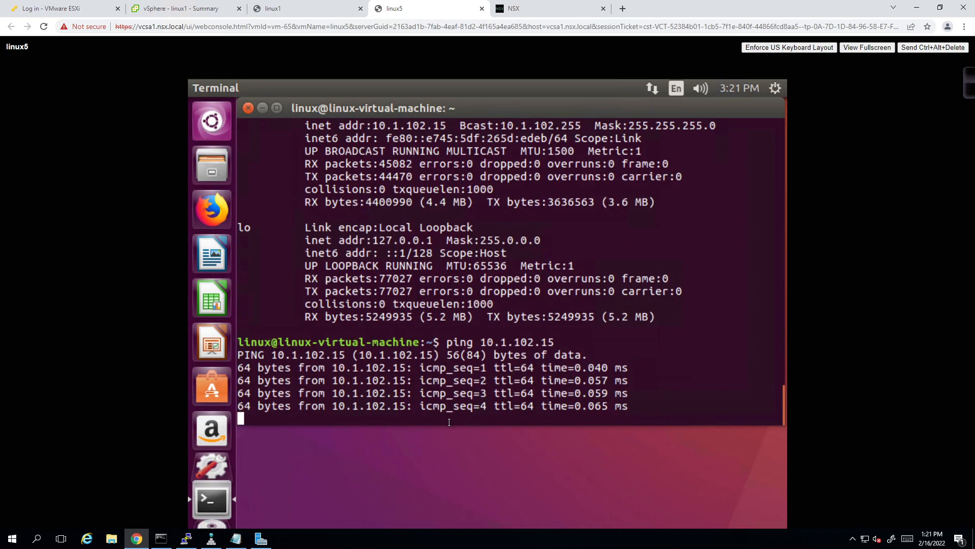
pyautogui.hotkey('ctrl', 'c')
# - Ping 10.255.1.1 and google.com from linux5, stopping each after successful replies
pyautogui.write('ping 10.25')
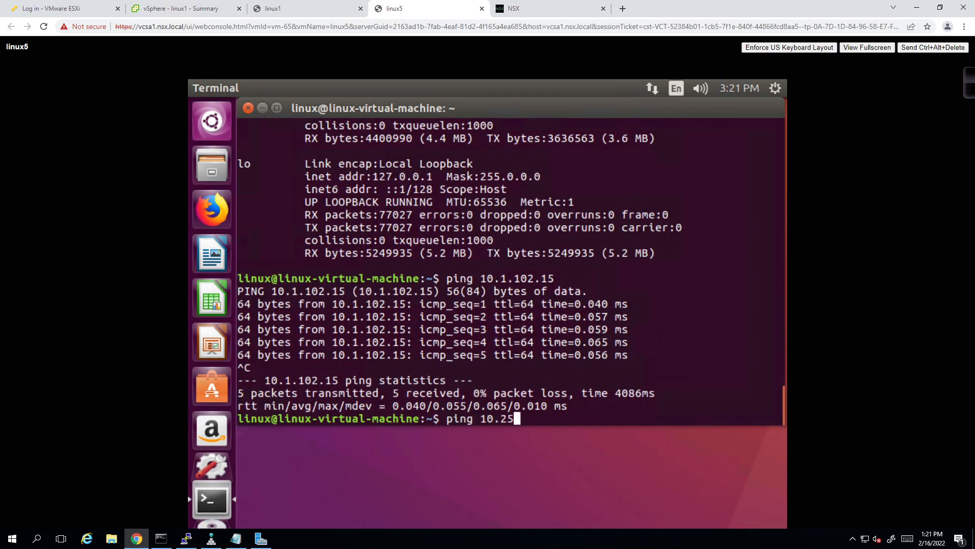
pyautogui.write('5.1.1')
pyautogui.press('Return')
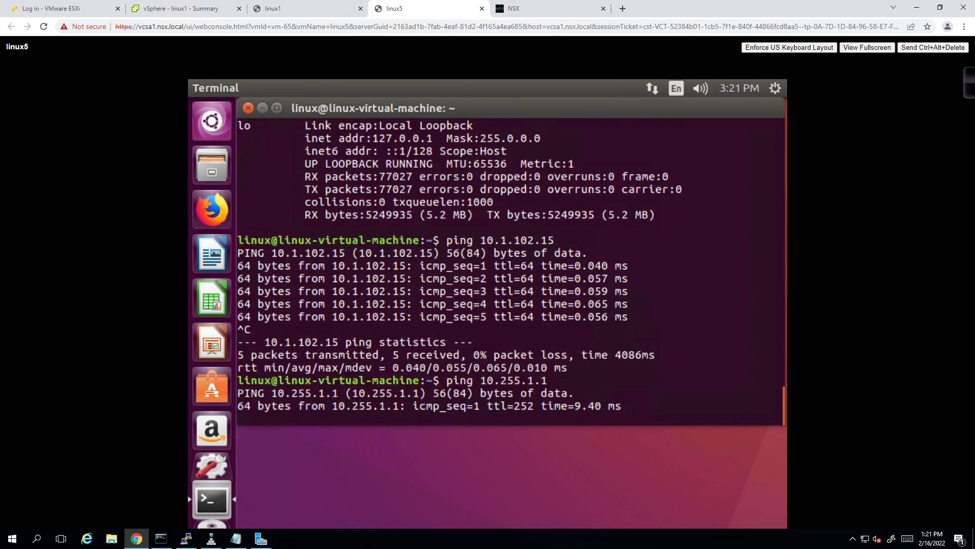
pyautogui.hotkey('ctrl', 'c')
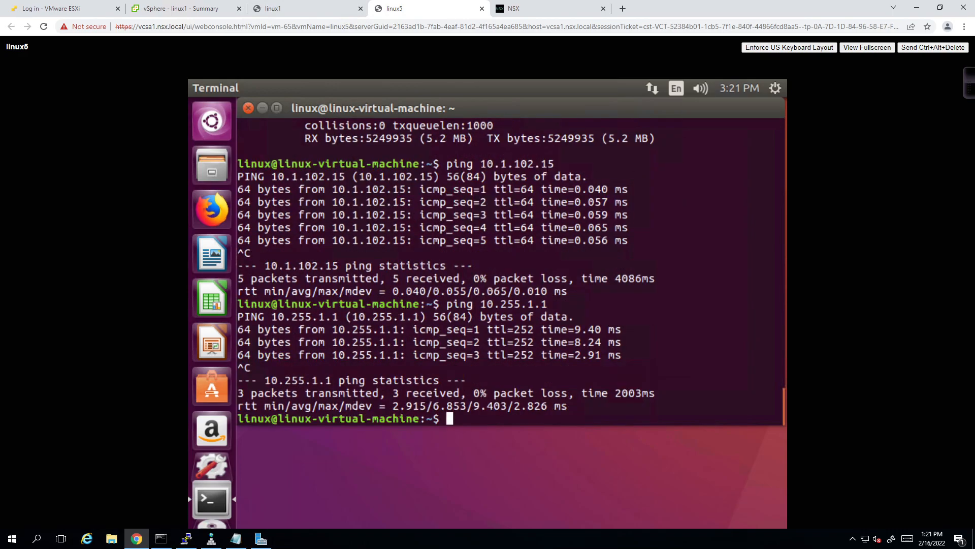
pyautogui.write('i')
pyautogui.press('BackSpace')
pyautogui.write('ping google.com')
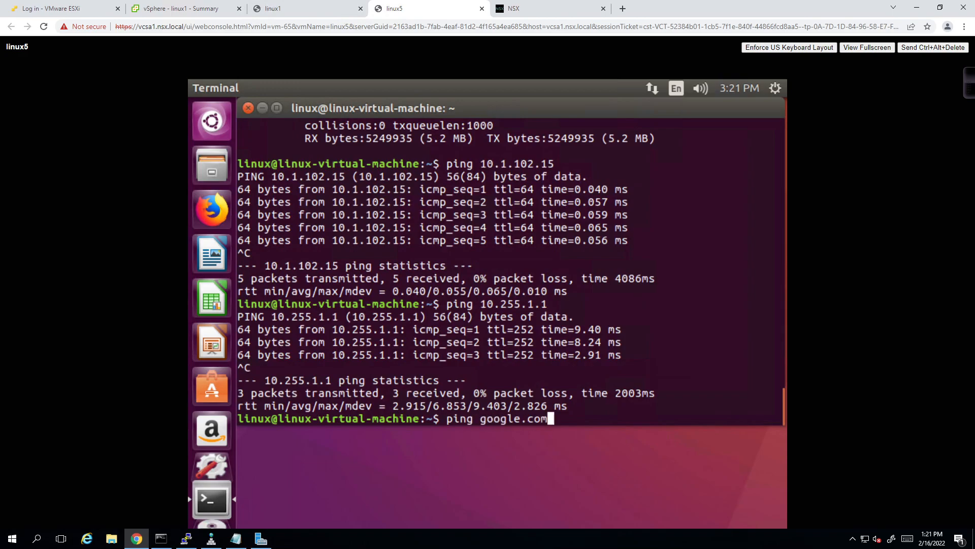
pyautogui.press('Return')
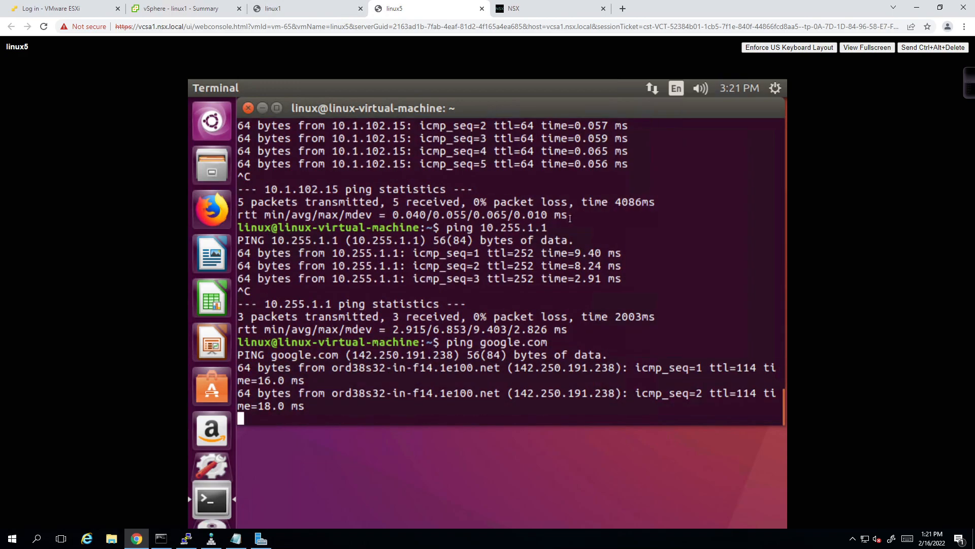
pyautogui.hotkey('ctrl', 'c')
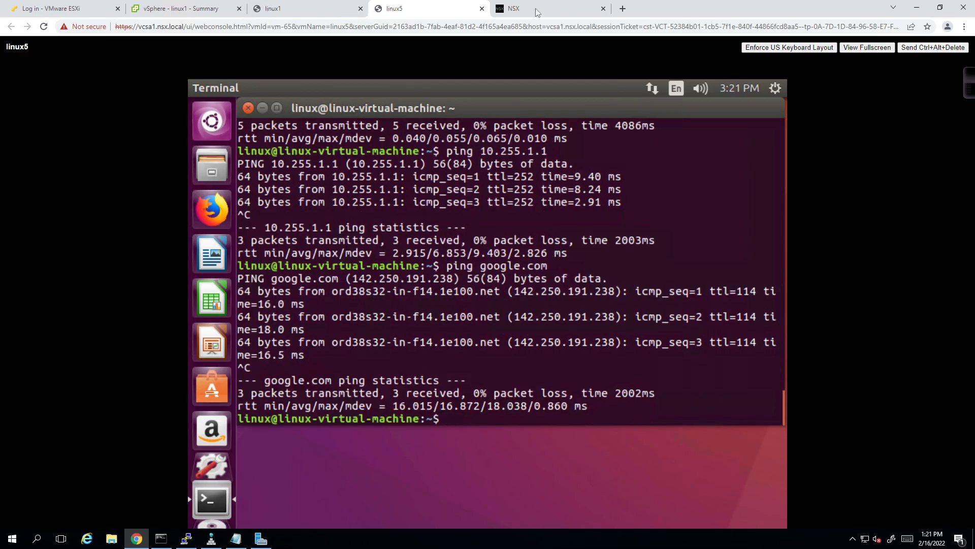
pyautogui.click(536, 8)
# - Refresh host transport nodes, check why host4's tunnels are Not Available, then view linux5's vSphere summary
pyautogui.click(217, 519)
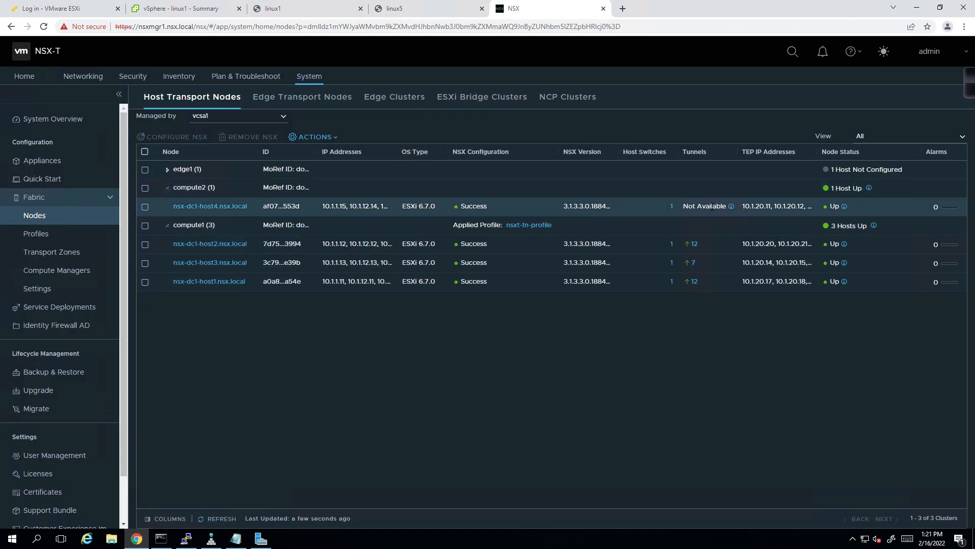
pyautogui.moveTo(732, 206)
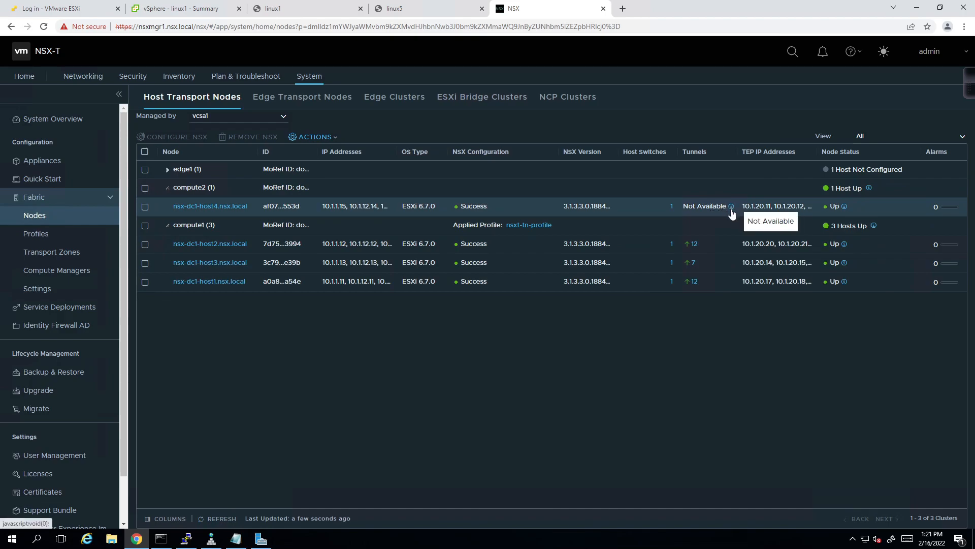
pyautogui.click(731, 209)
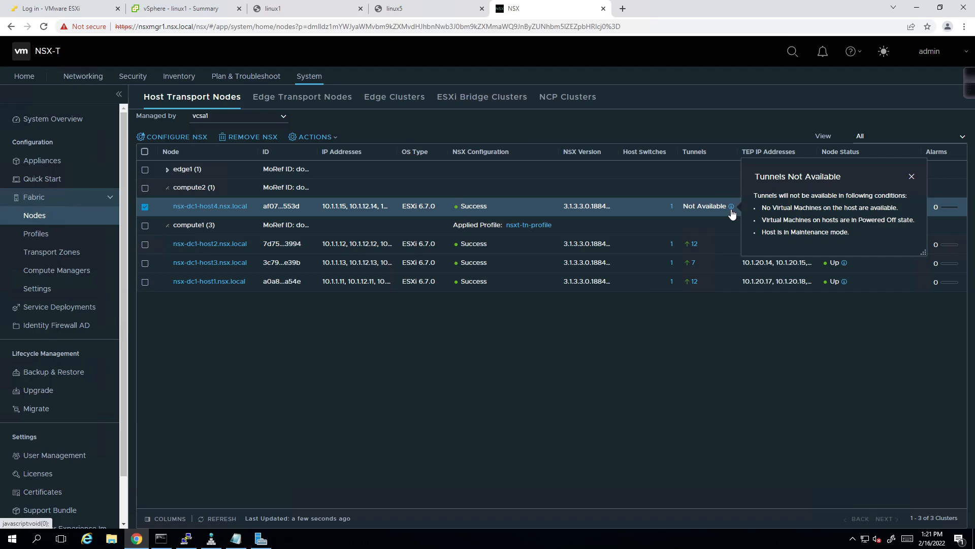
pyautogui.click(205, 11)
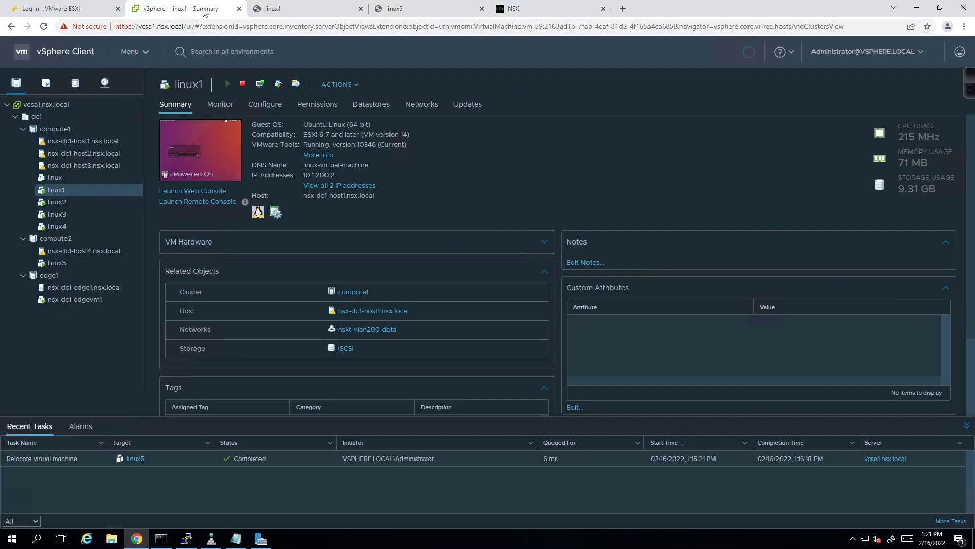
pyautogui.click(69, 261)
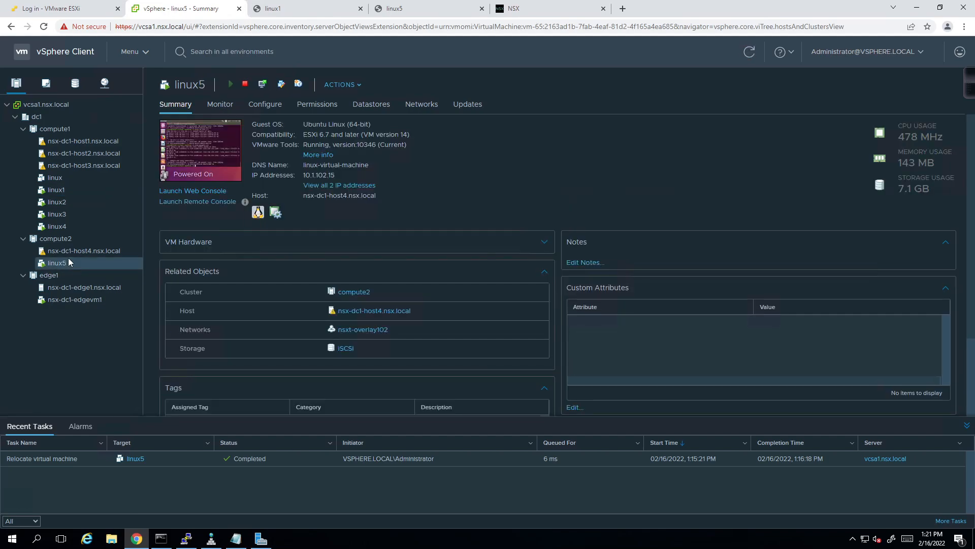
# - Dismiss the host4 tunnels popover and refresh the host transport node list twice
pyautogui.click(555, 10)
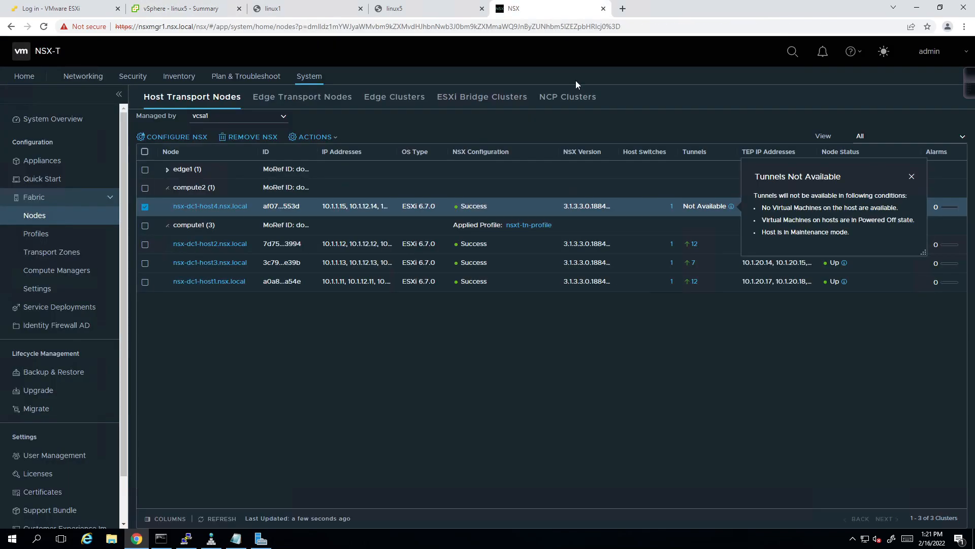
pyautogui.click(624, 360)
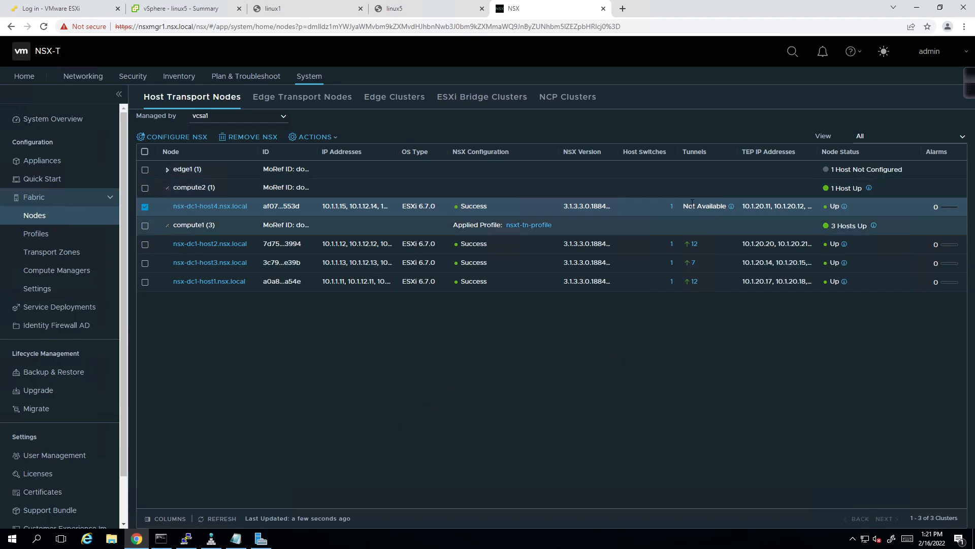
pyautogui.click(226, 520)
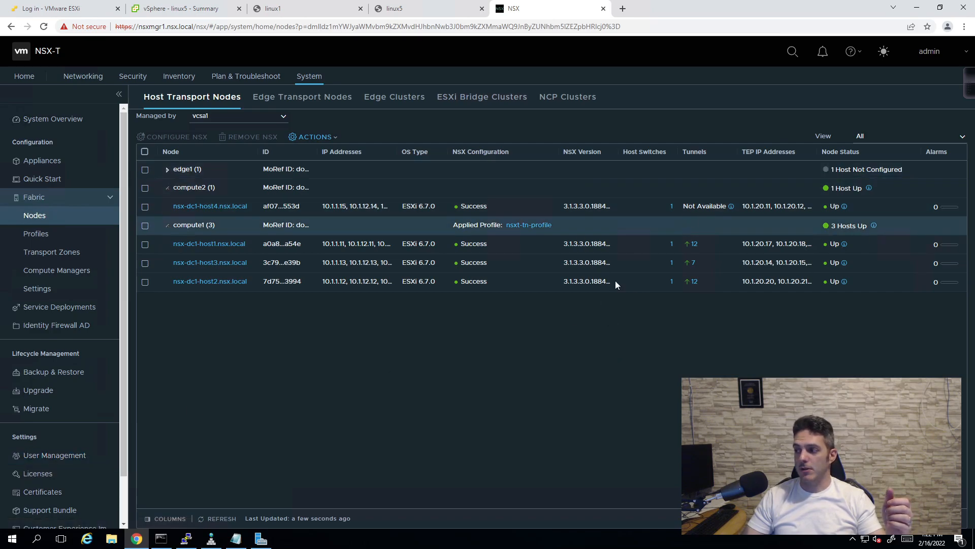
pyautogui.click(227, 524)
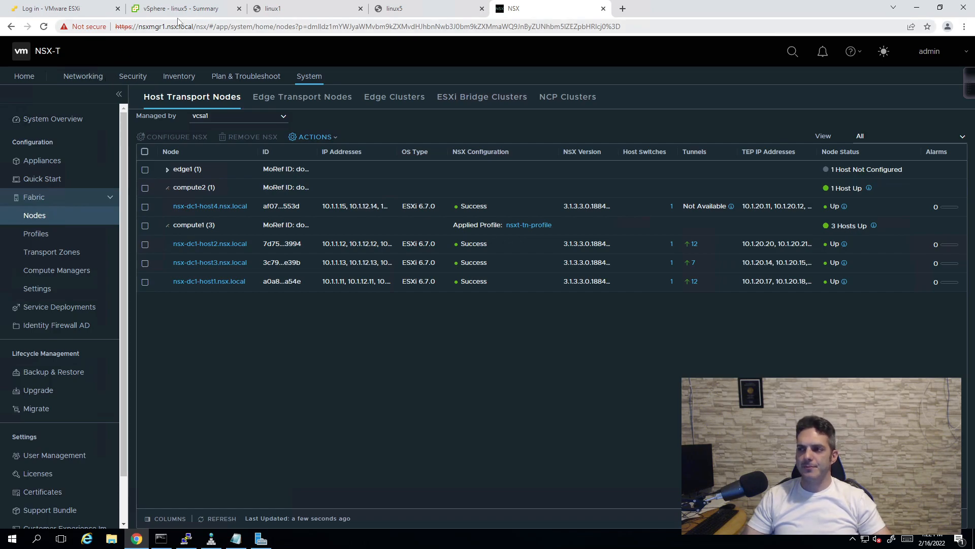
pyautogui.click(274, 9)
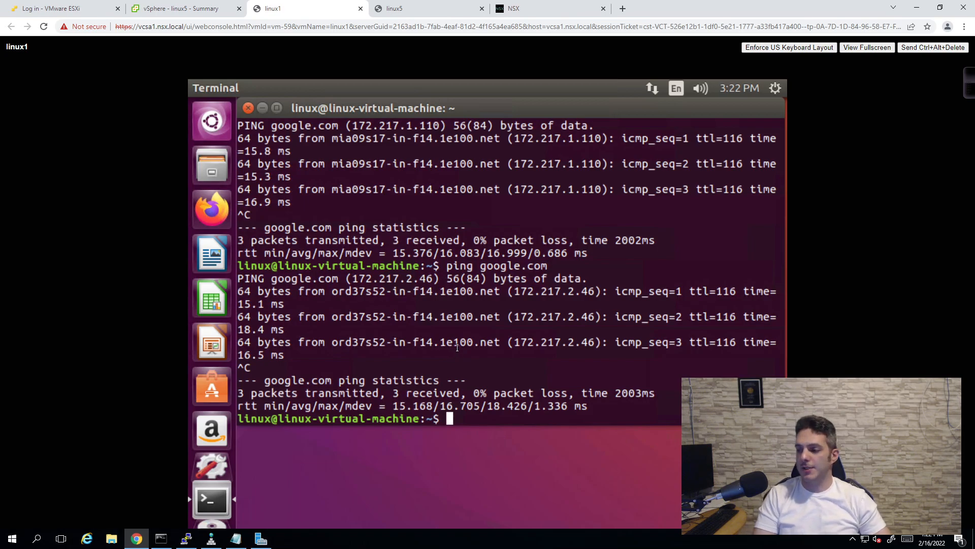
# - Rerun ping 10.255.1.1 on linux1 from shell history and stop it
pyautogui.press('Up')
pyautogui.press('Up')
pyautogui.press('Down')
# - Rerun ping google.com, then refresh NSX so host4 shows 8 tunnels up
pyautogui.press('Up')
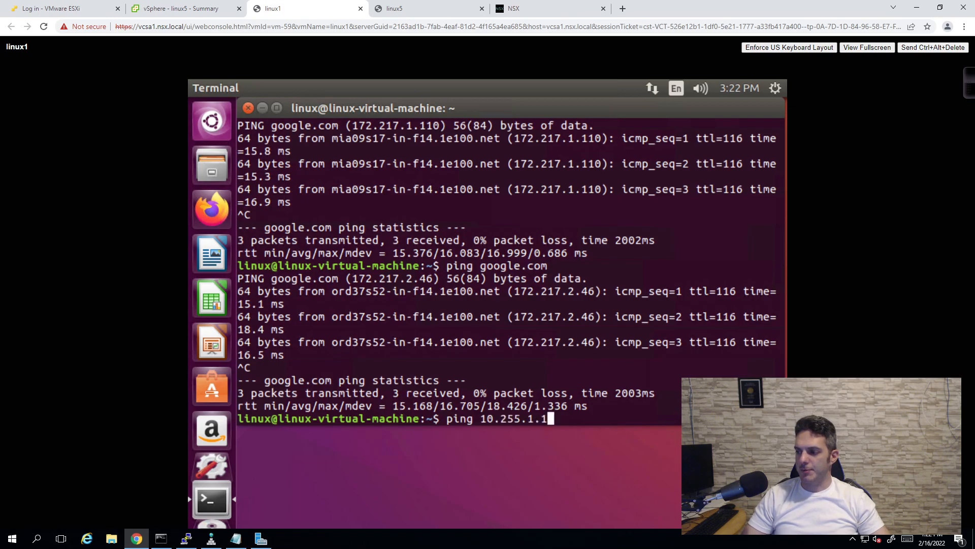
pyautogui.press('Return')
pyautogui.hotkey('ctrl', 'c')
pyautogui.press('Up')
pyautogui.press('Up')
pyautogui.press('Return')
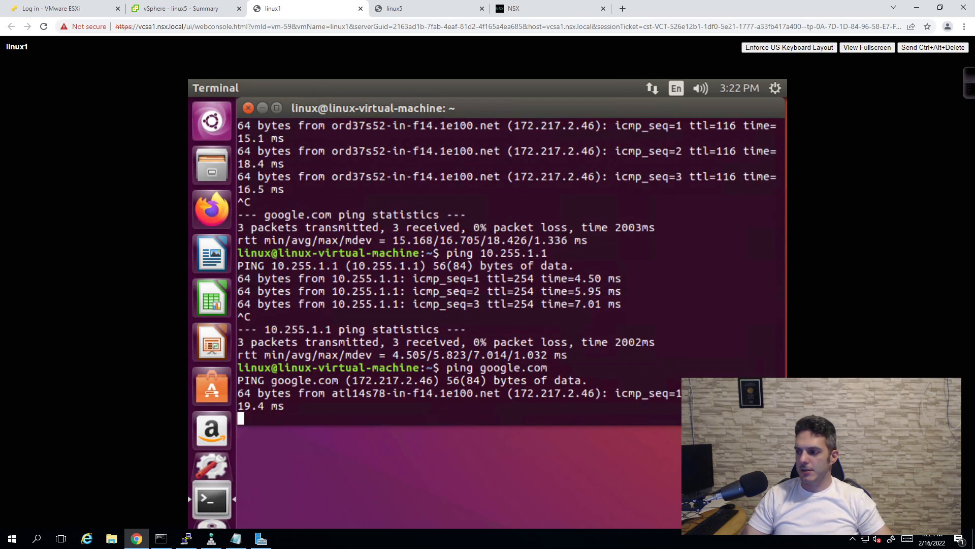
pyautogui.hotkey('ctrl', 'c')
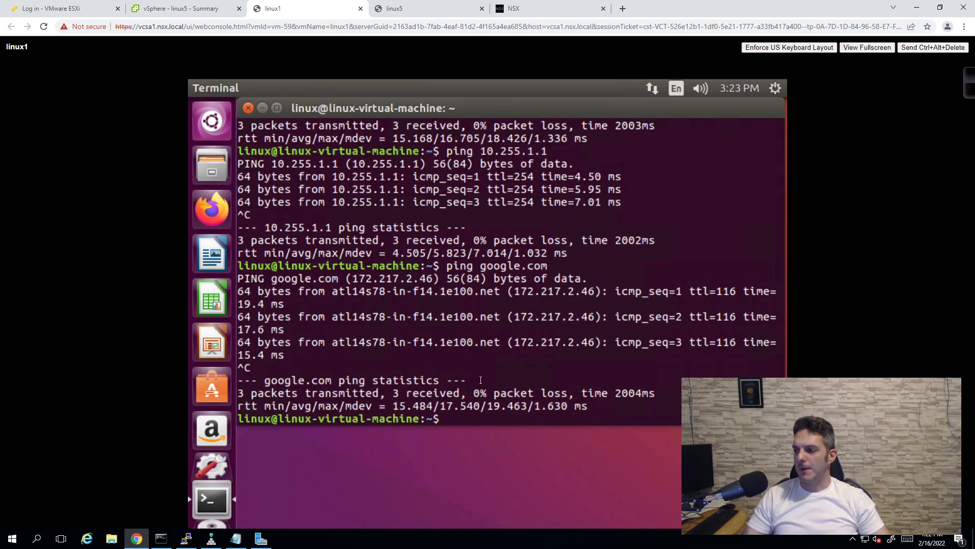
pyautogui.click(496, 6)
pyautogui.click(222, 520)
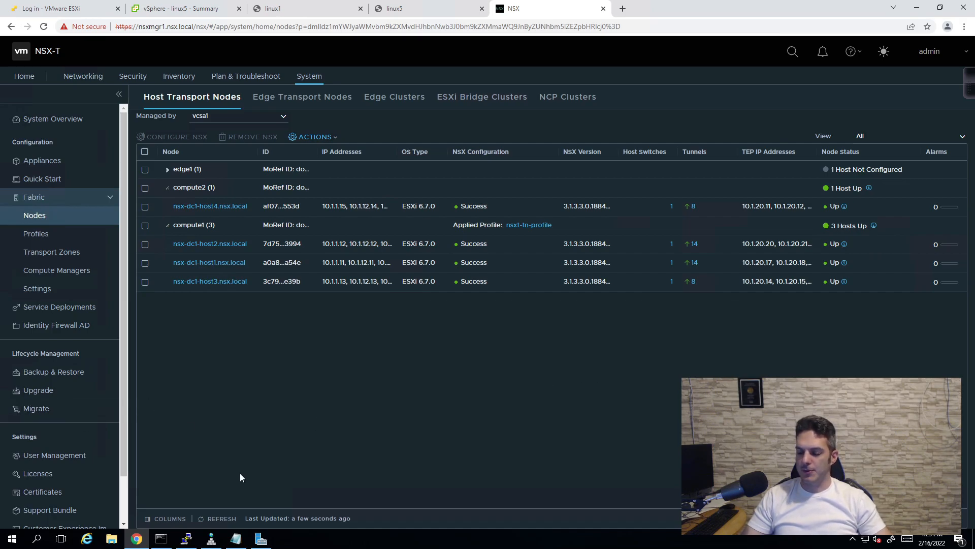
# - Close the host1 PuTTY session, confirming with OK
pyautogui.click(187, 539)
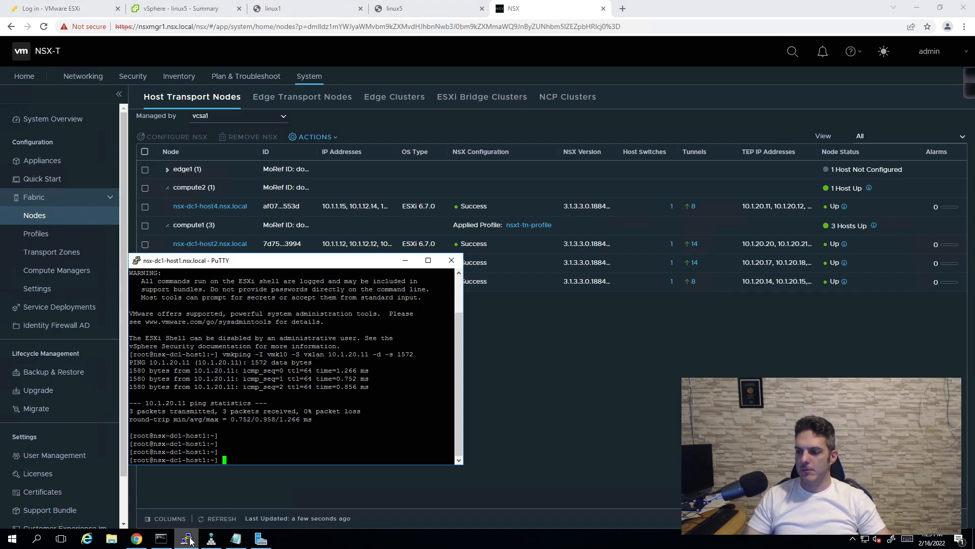
pyautogui.click(450, 262)
pyautogui.click(507, 308)
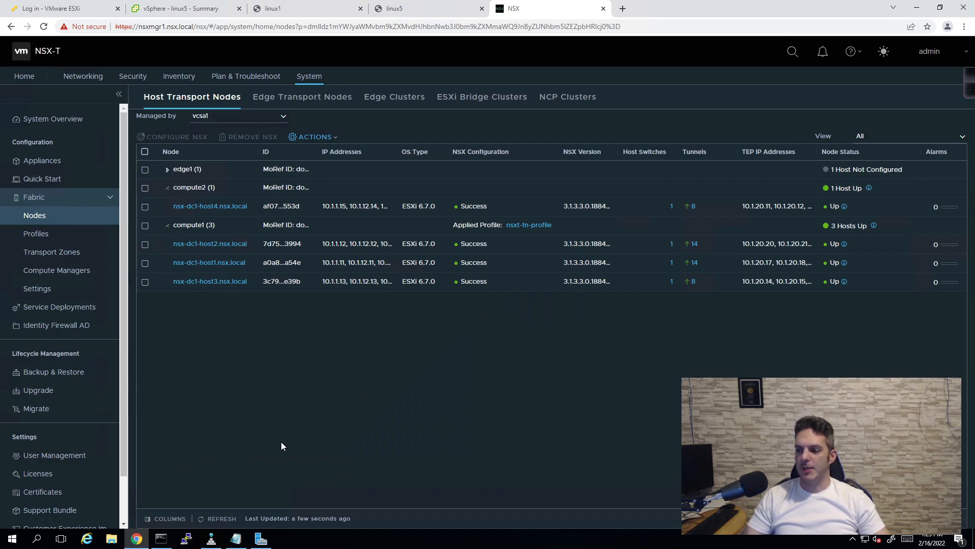
pyautogui.click(295, 11)
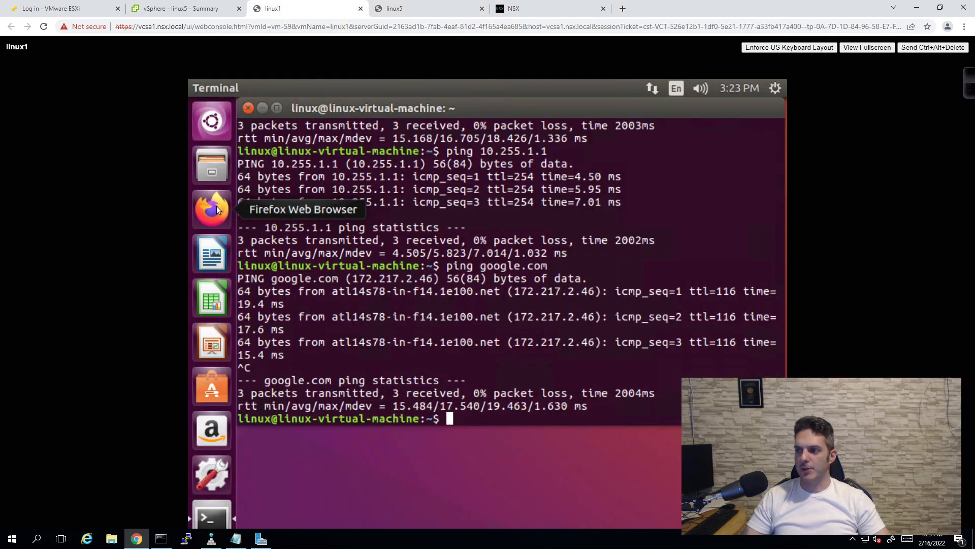
# - Minimize the linux5 and linux1 terminals and launch Firefox on linux1
pyautogui.click(393, 9)
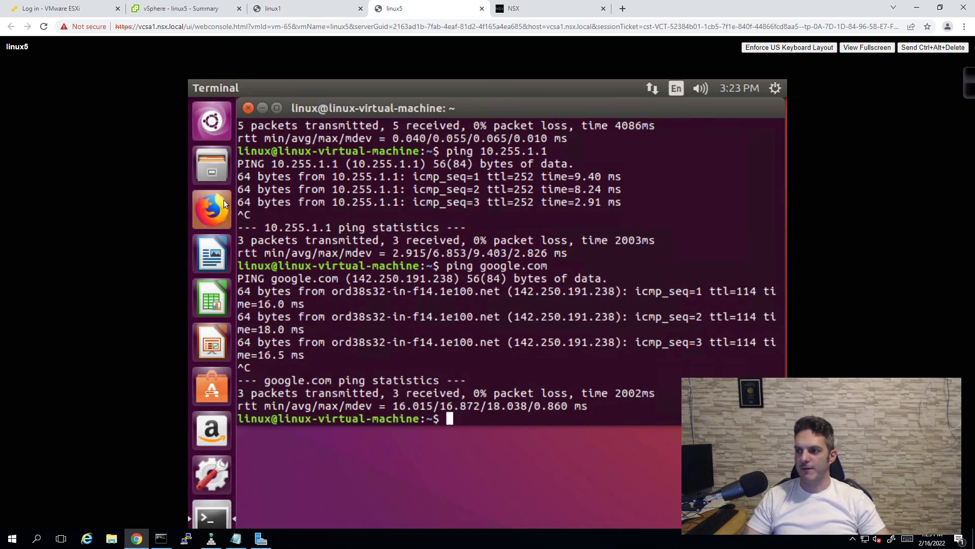
pyautogui.click(308, 6)
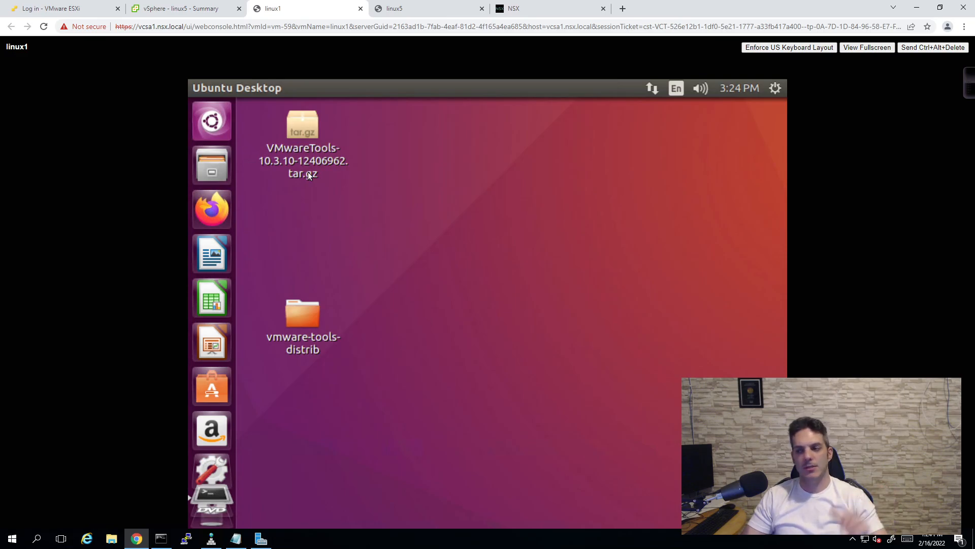
pyautogui.click(415, 9)
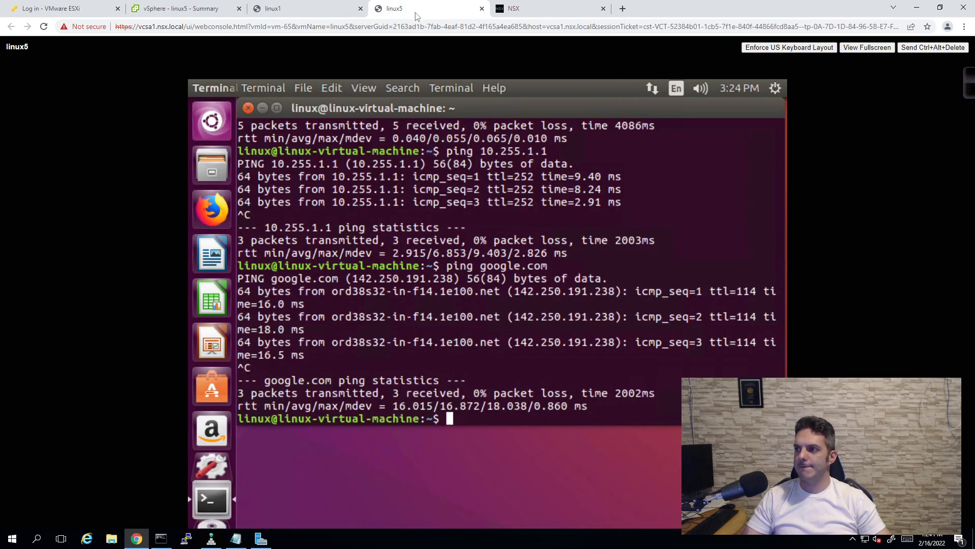
pyautogui.click(261, 109)
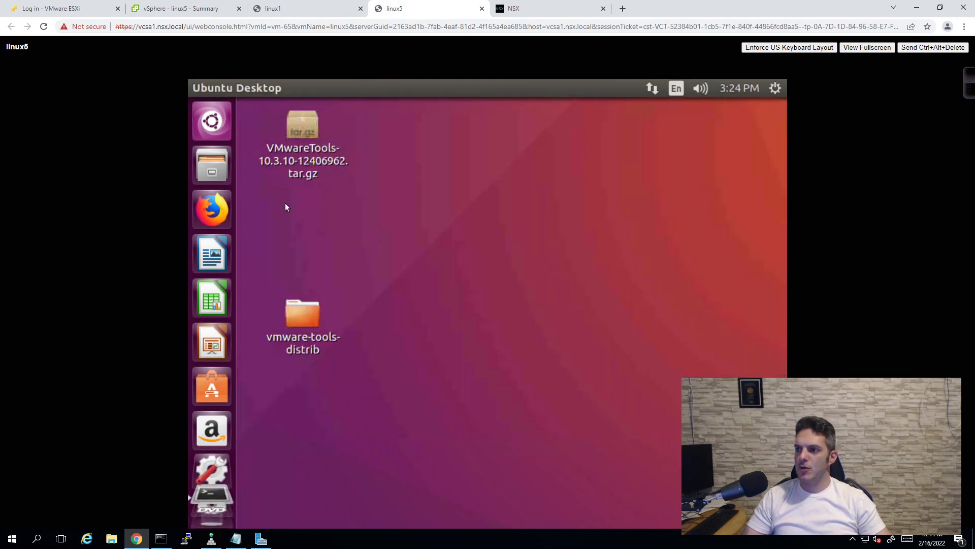
pyautogui.click(216, 497)
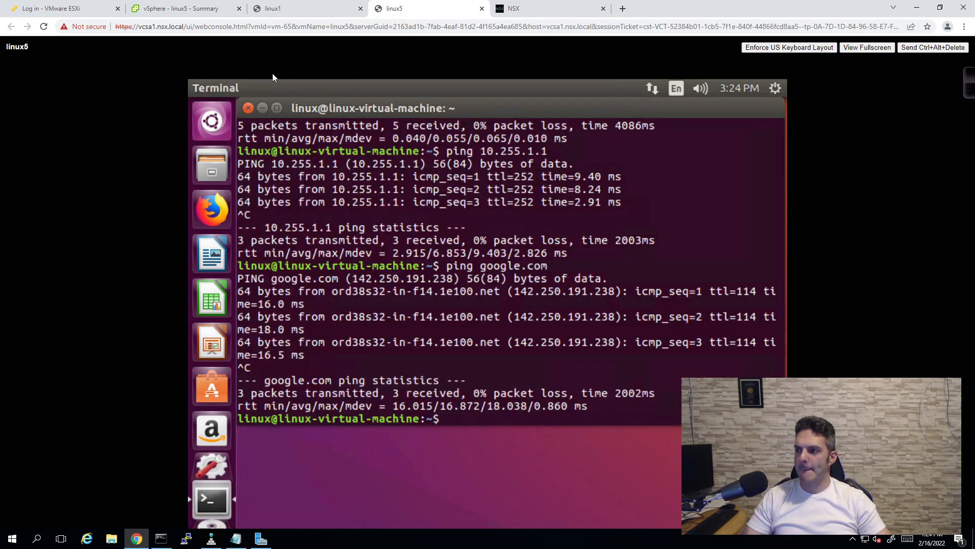
pyautogui.click(261, 107)
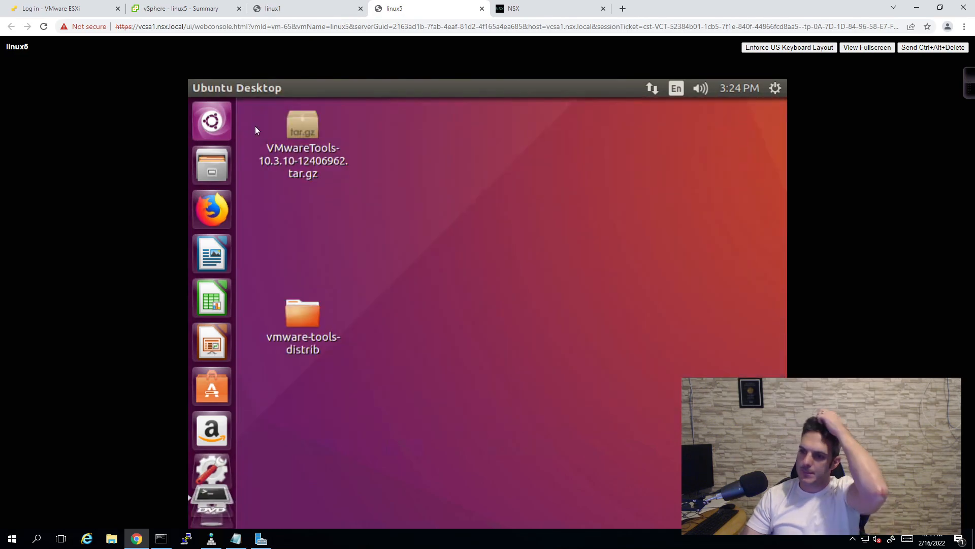
pyautogui.click(269, 8)
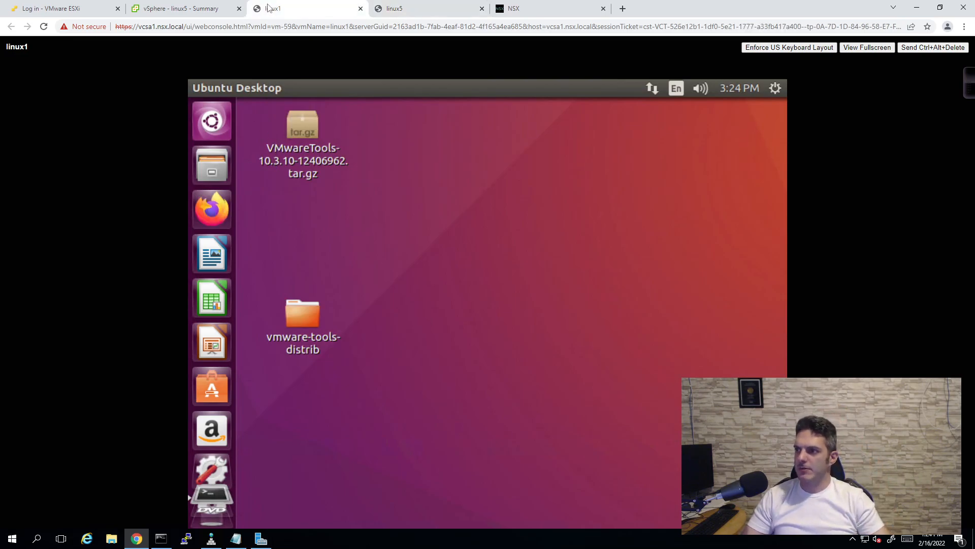
pyautogui.click(227, 206)
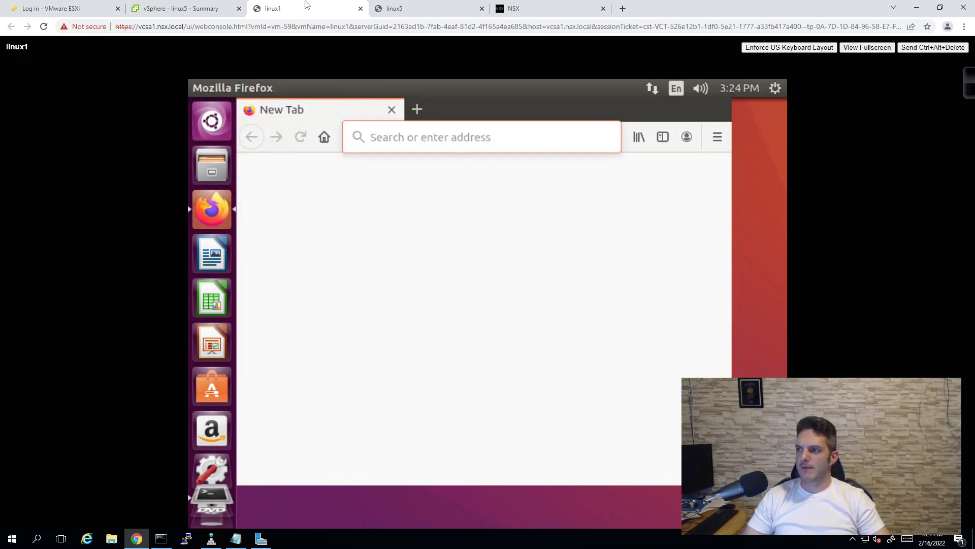
# - Load google.com in Firefox on linux1
pyautogui.click(381, 10)
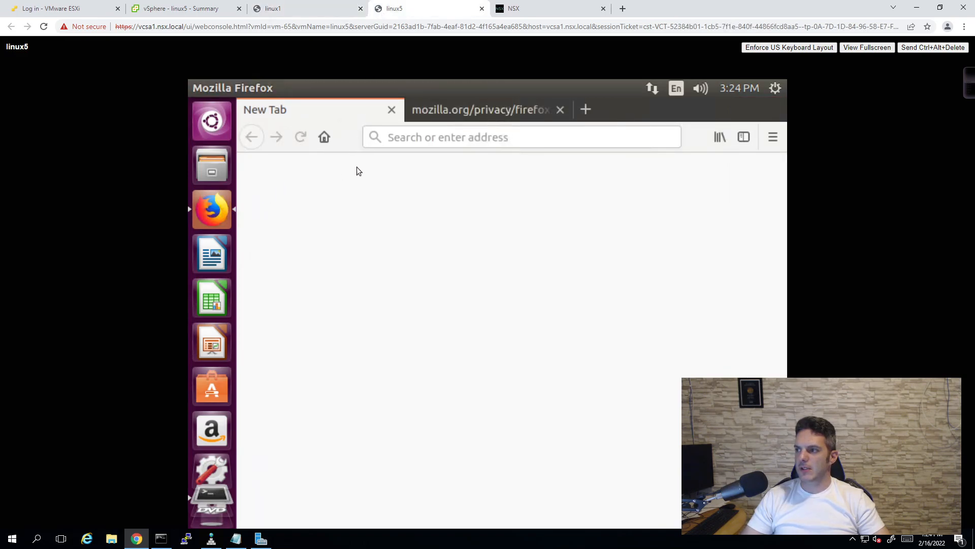
pyautogui.click(323, 10)
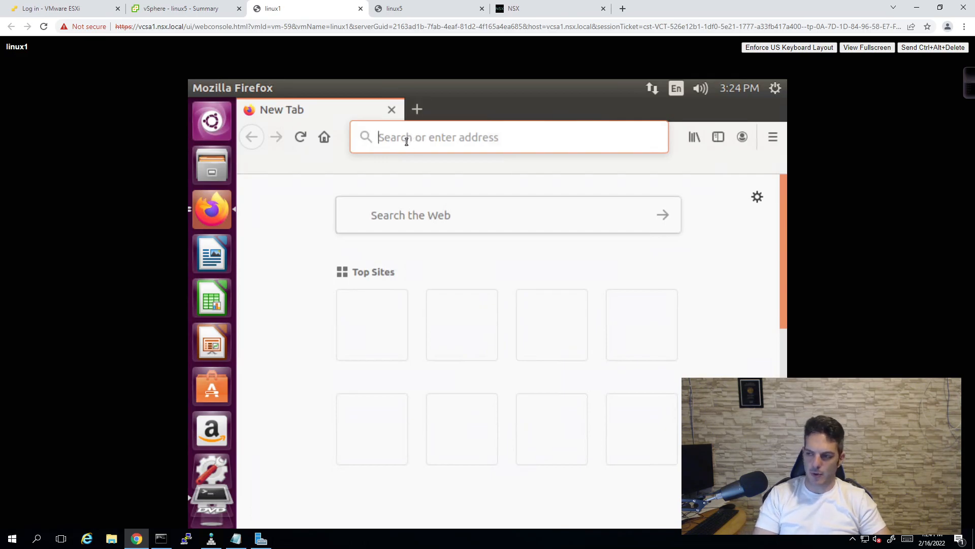
pyautogui.write('google.com')
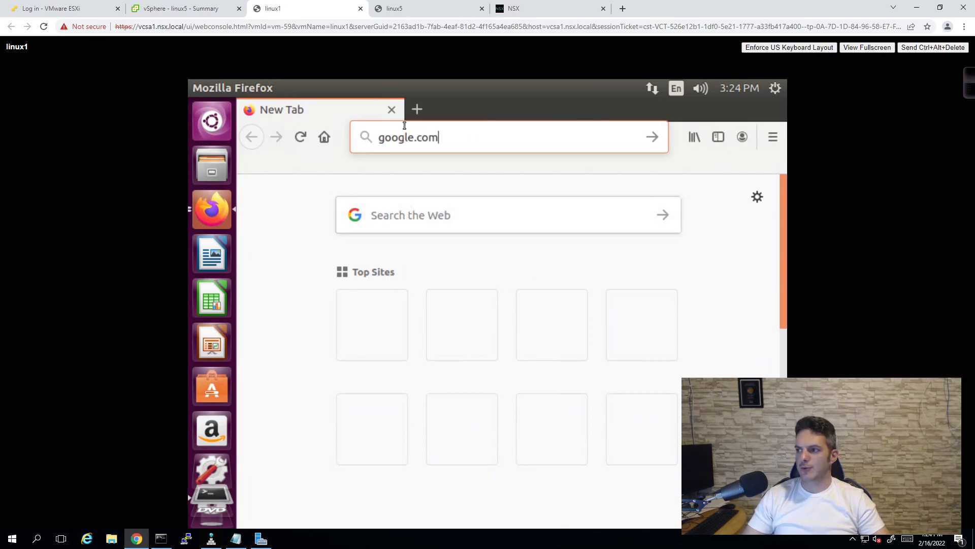
pyautogui.press('Return')
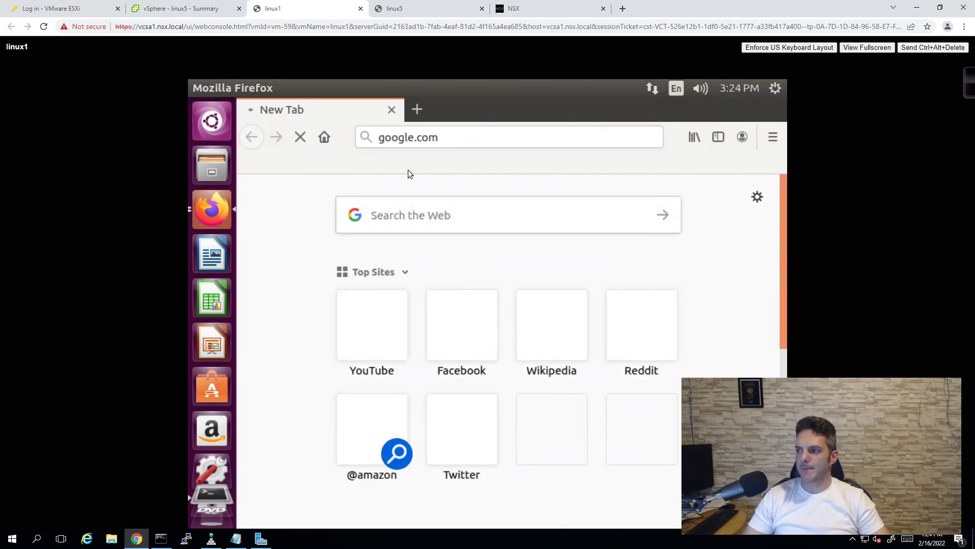
# - On linux5, scroll the Firefox page and view the Privacy Notice
pyautogui.click(401, 8)
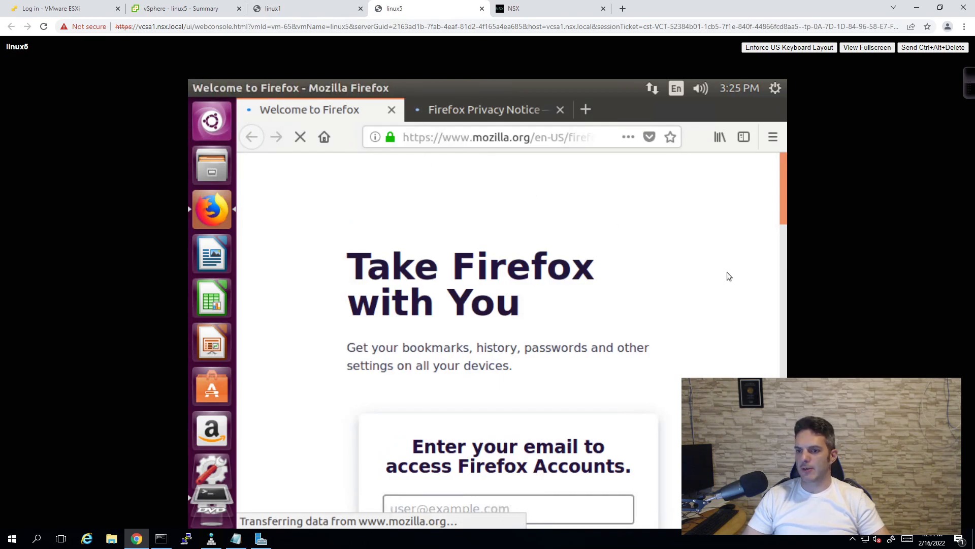
pyautogui.scroll(-5, 726, 269)
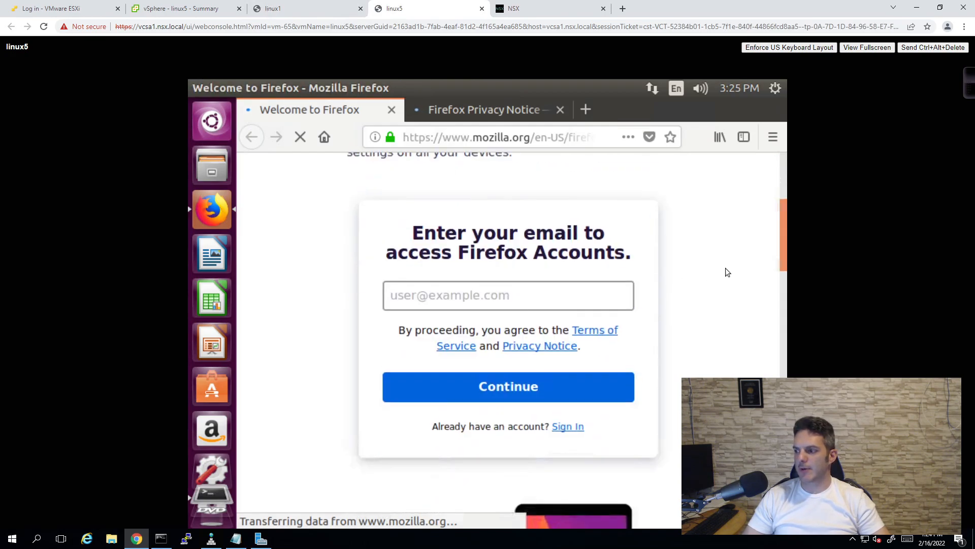
pyautogui.scroll(5, 724, 268)
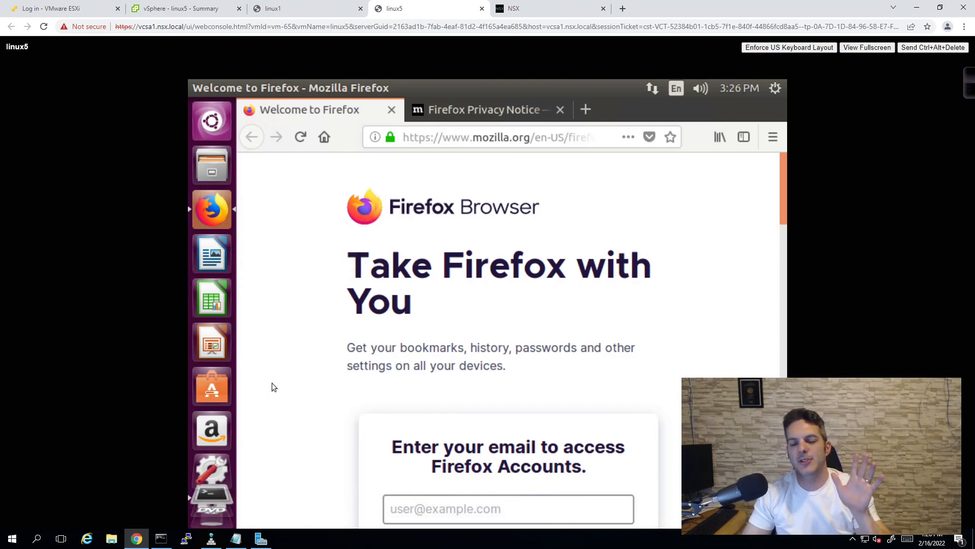
pyautogui.click(487, 113)
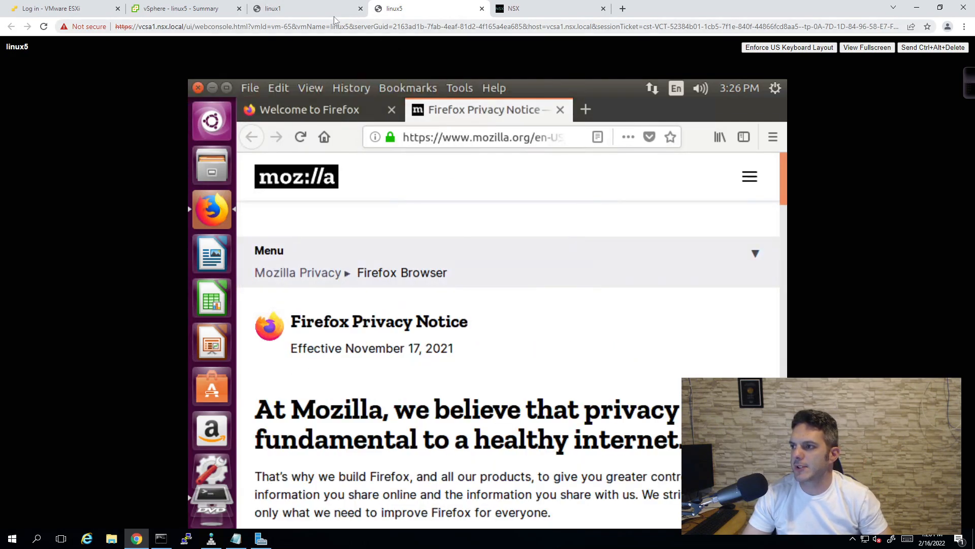
# - Dismiss Google's sign-in prompt on linux1 and return to the NSX-T-RTR1 session
pyautogui.click(312, 7)
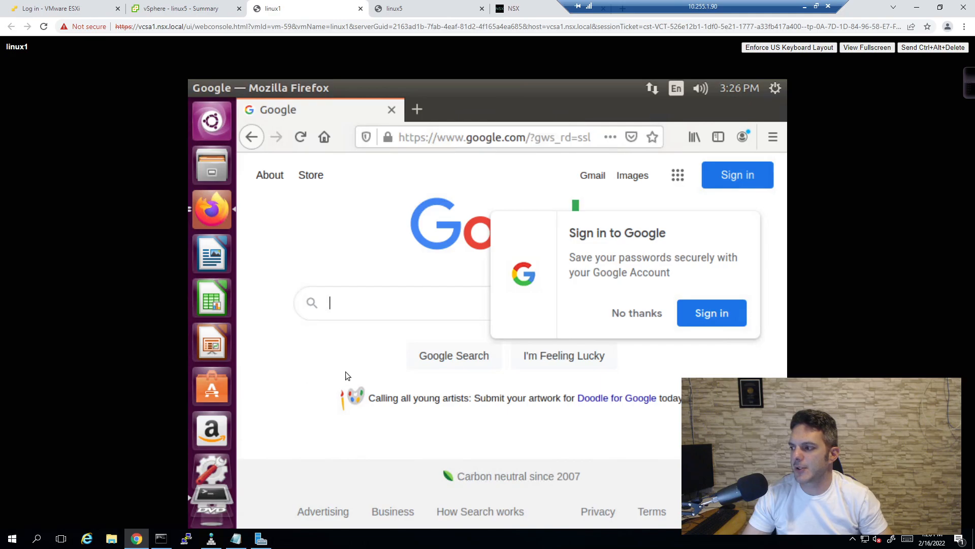
pyautogui.click(626, 317)
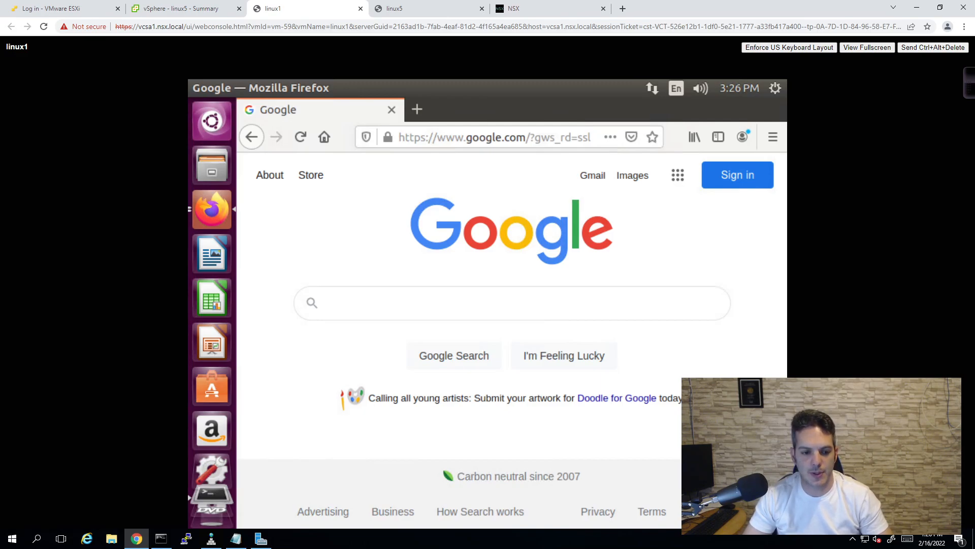
pyautogui.hotkey('alt', 'Tab')
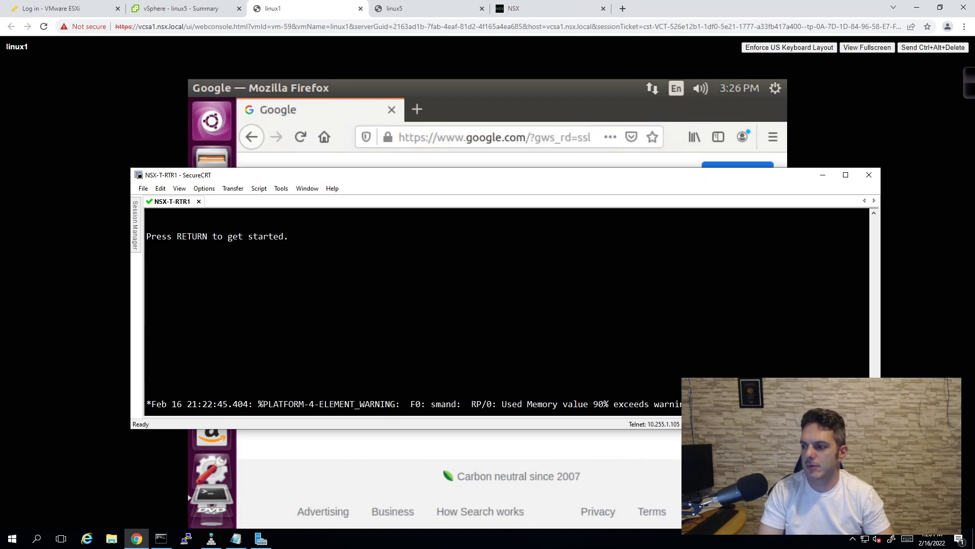
# - Enter privileged mode on NSX-T-RTR1, show its BGP config with 'sh run | sec bgp', and highlight network 0.0.0.0
pyautogui.press('Return')
pyautogui.write('en')
pyautogui.press('Return')
pyautogui.write('sh run | sec bgp')
pyautogui.press('Return')
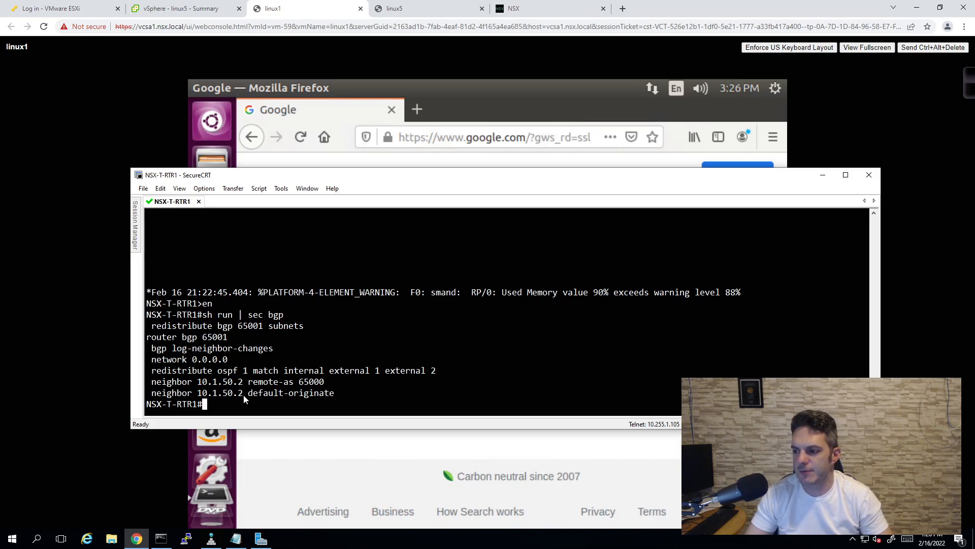
pyautogui.moveTo(237, 358); pyautogui.dragTo(151, 359)
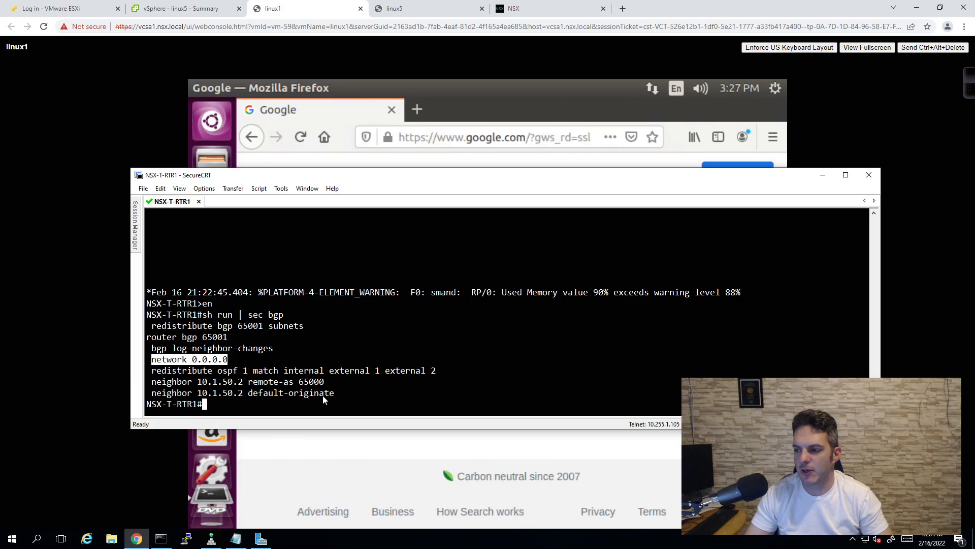
pyautogui.click(186, 538)
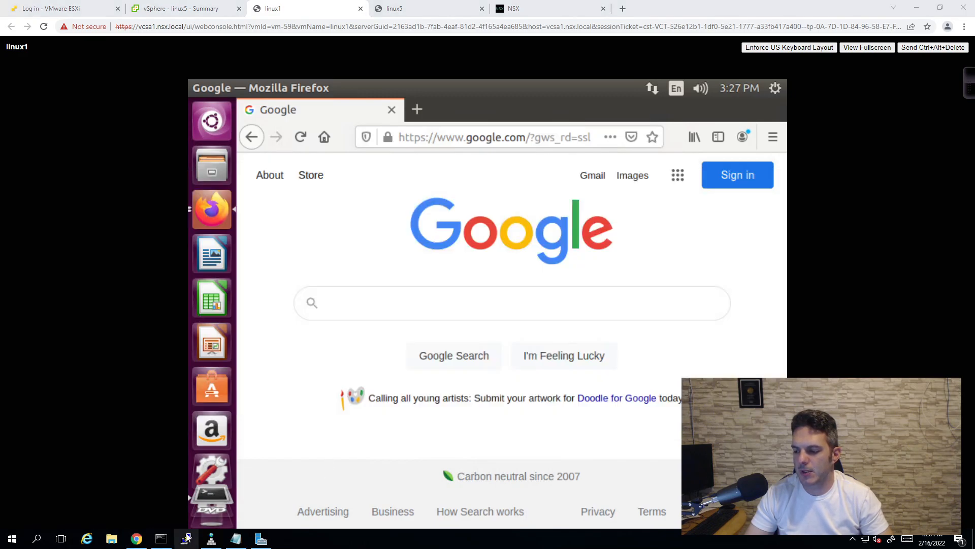
# - Open a PuTTY session to nsx-dc1-edgevm1, log in as admin, and enlarge the window
pyautogui.rightClick(186, 538)
pyautogui.click(175, 473)
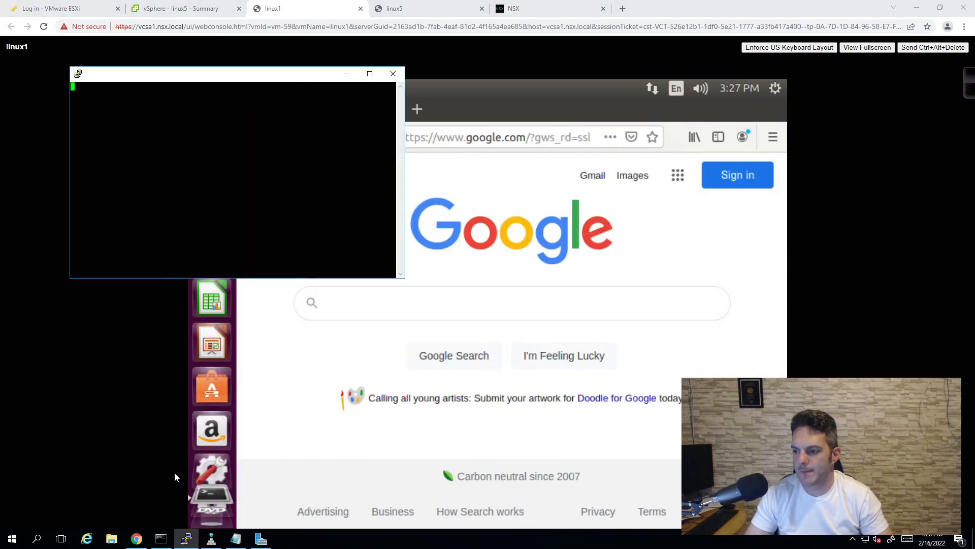
pyautogui.write('admin')
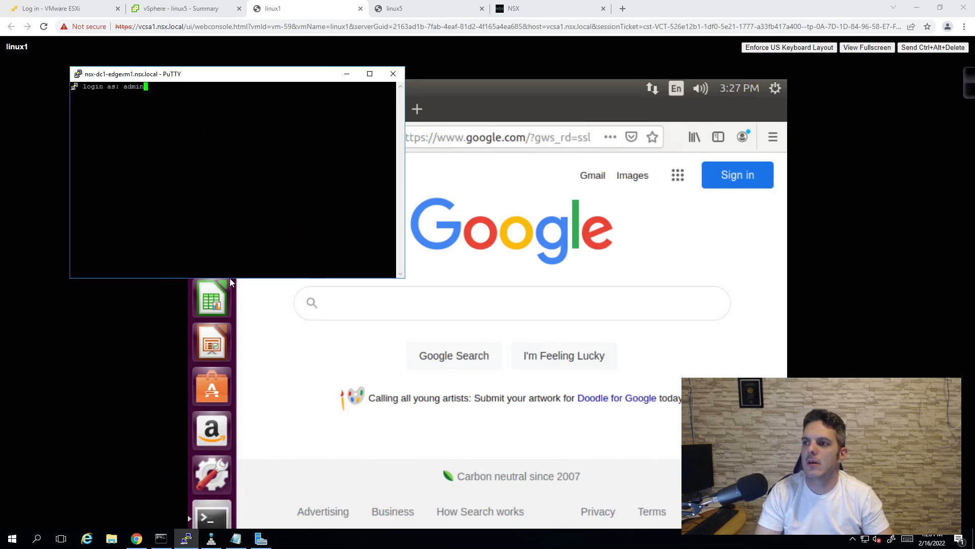
pyautogui.press('Return')
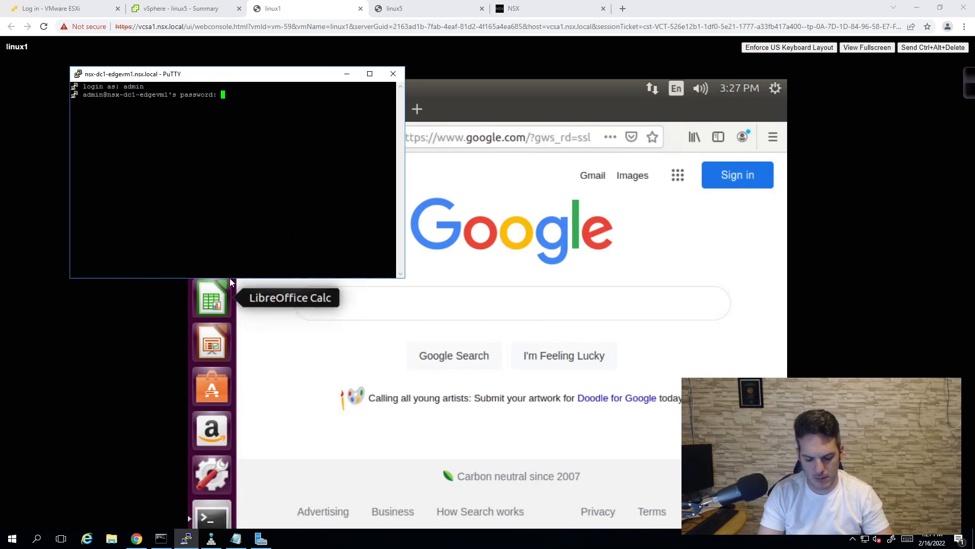
pyautogui.press('Return')
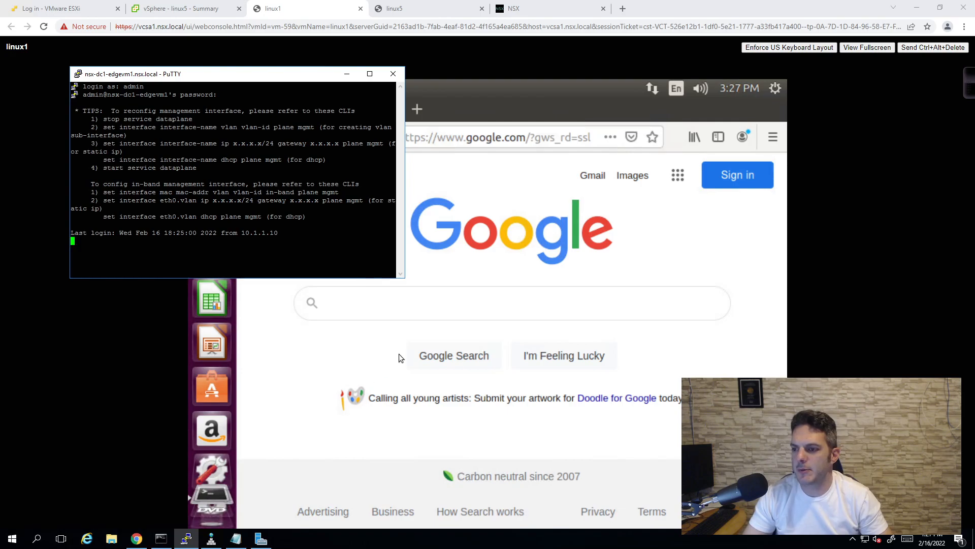
pyautogui.moveTo(405, 278); pyautogui.dragTo(608, 326)
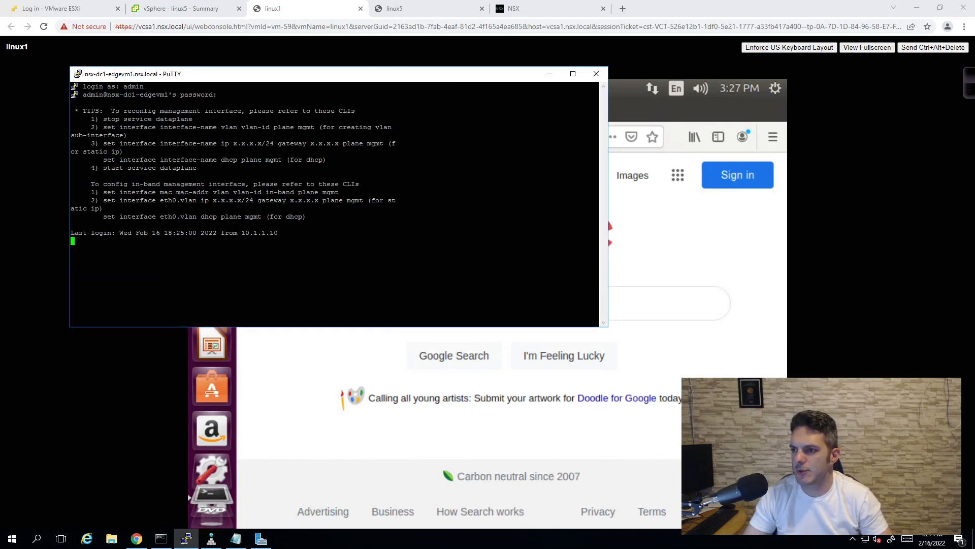
# - Change the session's terminal font size to 14 and apply it
pyautogui.click(78, 74)
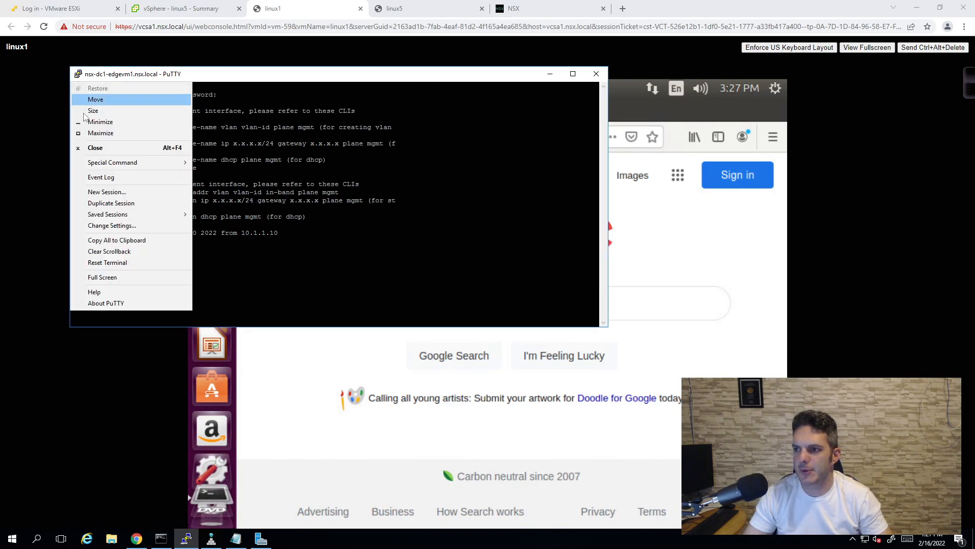
pyautogui.click(111, 226)
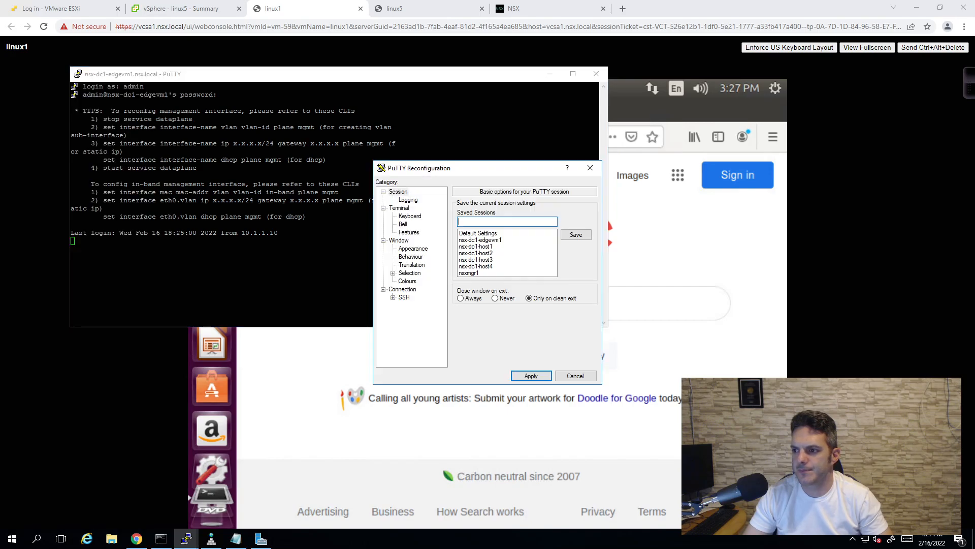
pyautogui.click(413, 248)
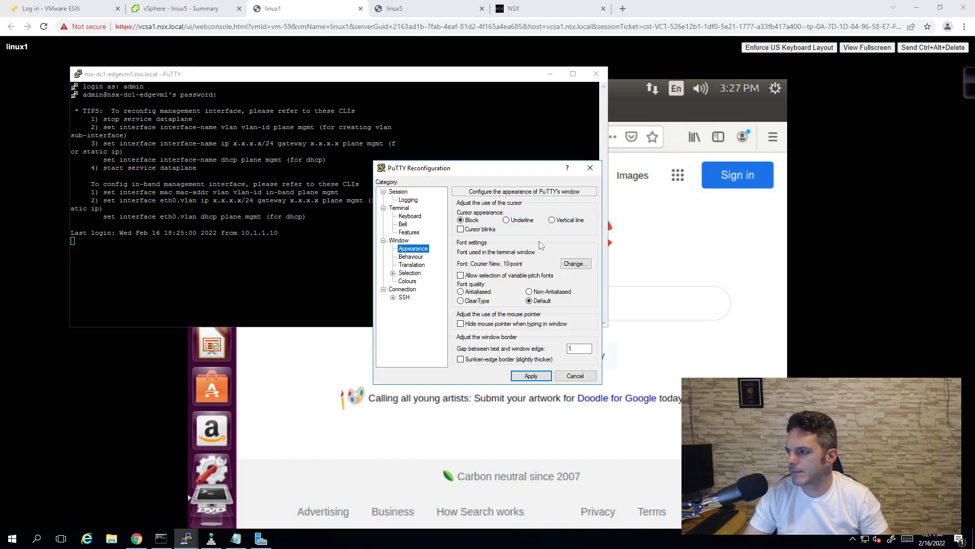
pyautogui.click(575, 263)
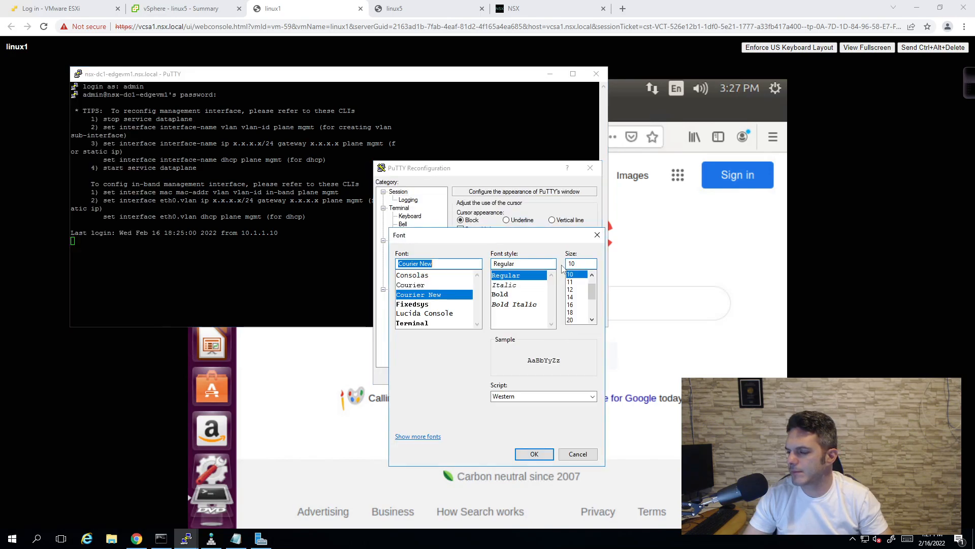
pyautogui.click(570, 297)
pyautogui.click(534, 454)
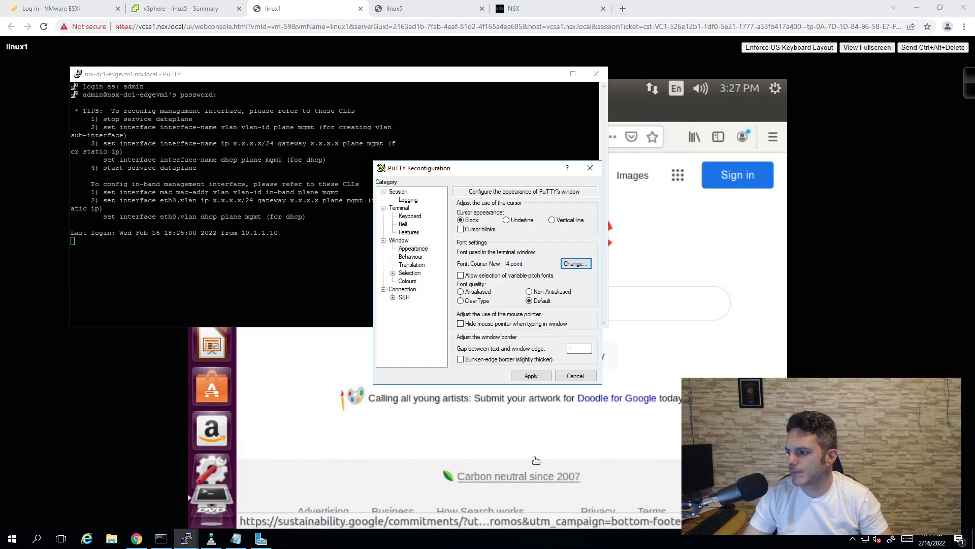
pyautogui.click(515, 378)
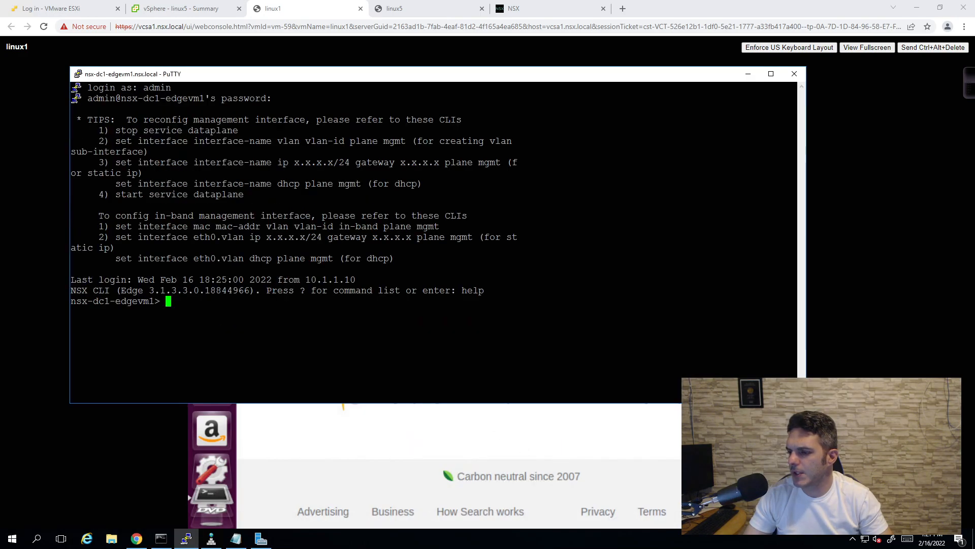
# - List the edge node's logical routers with 'get logical-router'
pyautogui.write('get ')
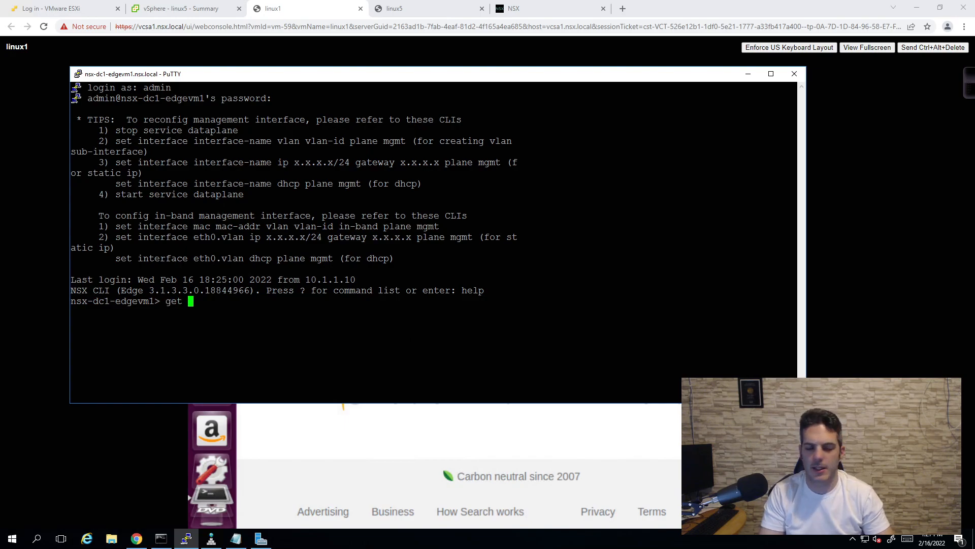
pyautogui.write('logical-router')
pyautogui.press('Return')
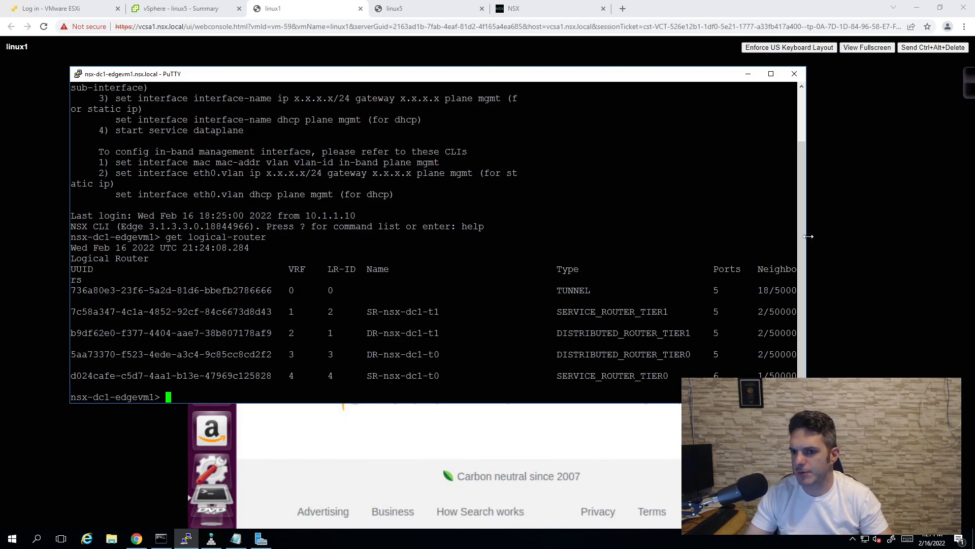
pyautogui.moveTo(806, 235); pyautogui.dragTo(882, 220)
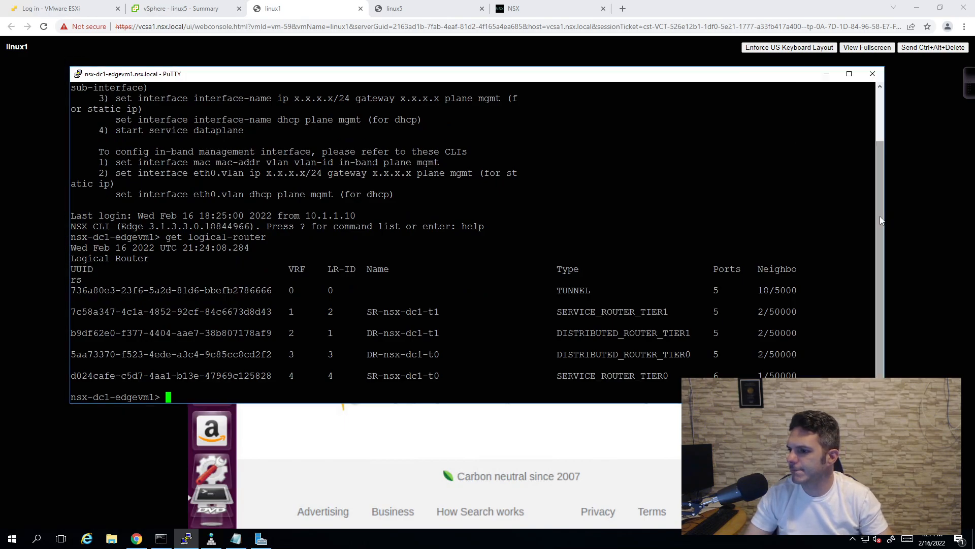
# - Relist the logical routers and enter the Tier-0 service router's VRF 4
pyautogui.press('Up')
pyautogui.press('Return')
pyautogui.moveTo(421, 77); pyautogui.dragTo(399, 49)
pyautogui.write('vrf')
pyautogui.press('Return')
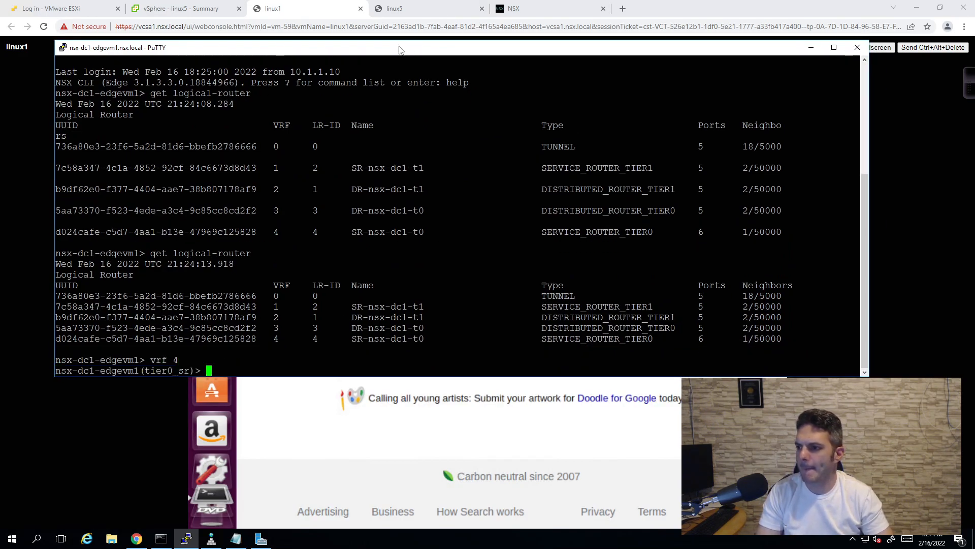
# - Show the Tier-0 forwarding table and highlight the 0.0.0.0/0 default route
pyautogui.write('get forwarding')
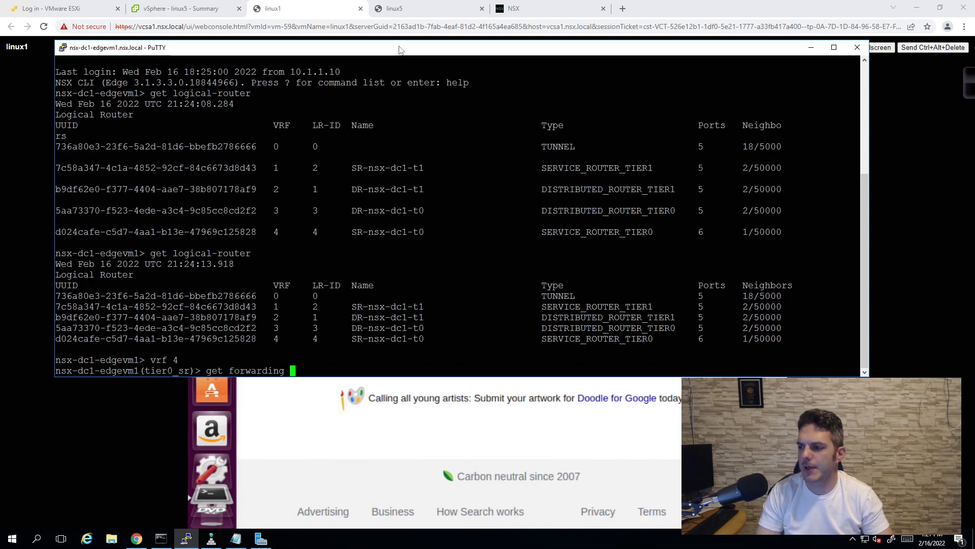
pyautogui.press('Return')
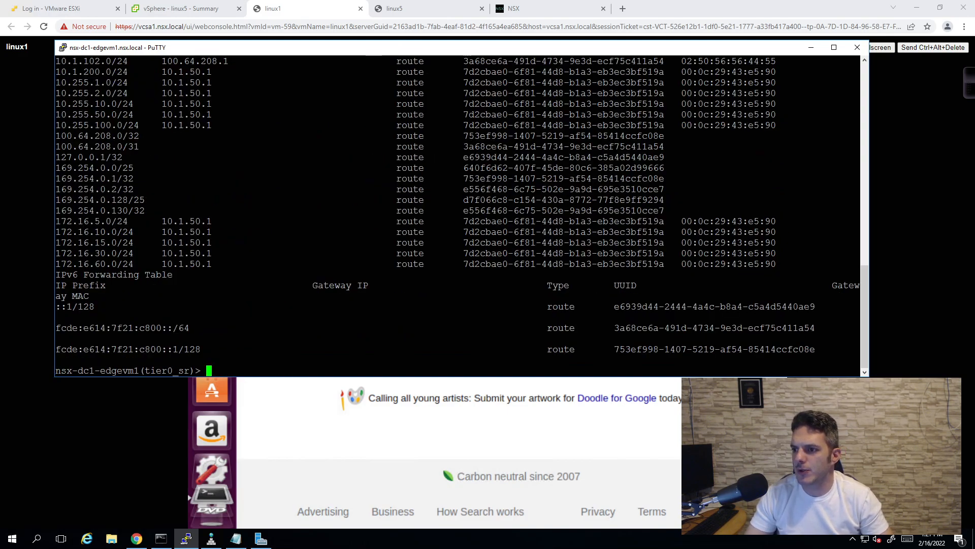
pyautogui.scroll(5, 457, 216)
pyautogui.moveTo(56, 157); pyautogui.dragTo(780, 157)
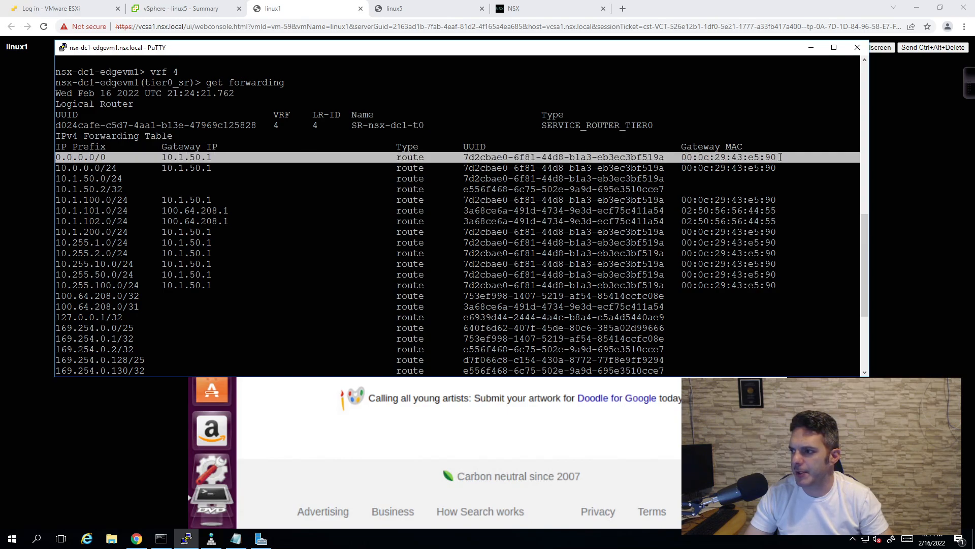
pyautogui.click(780, 157)
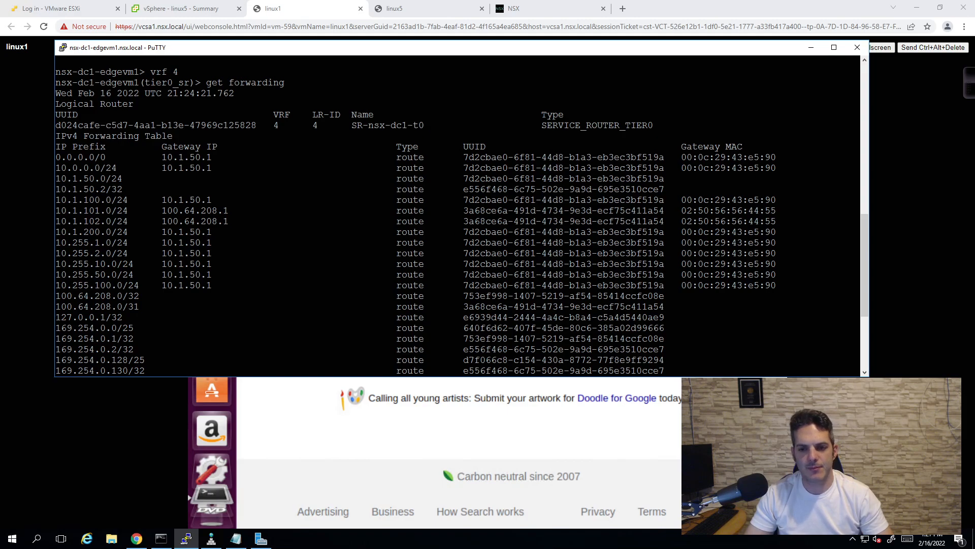
pyautogui.scroll(-5, 458, 213)
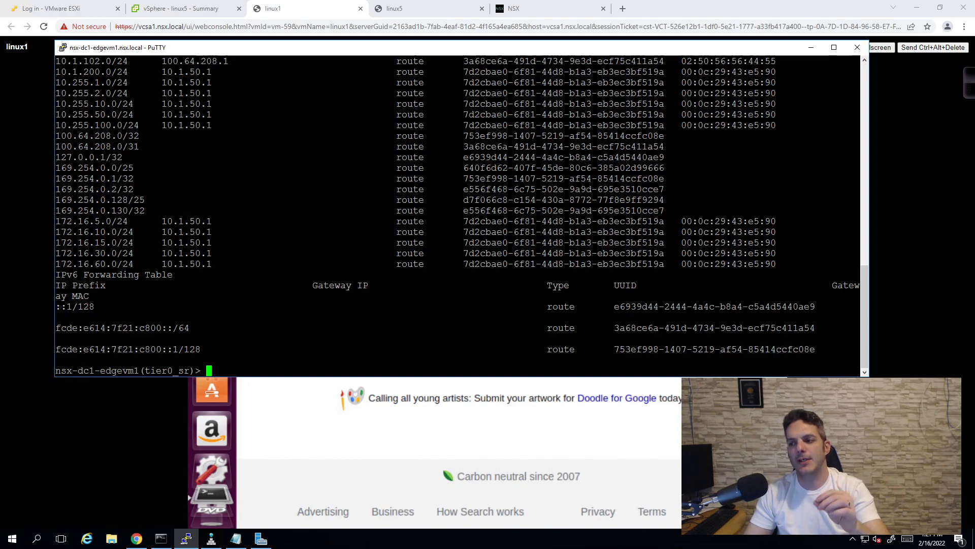
# - Exit the VRF, relist logical routers, and mark the Tier-0 and Tier-1 router rows
pyautogui.write('exit')
pyautogui.press('Return')
pyautogui.press('Up')
pyautogui.press('Up')
pyautogui.press('Up')
pyautogui.press('Up')
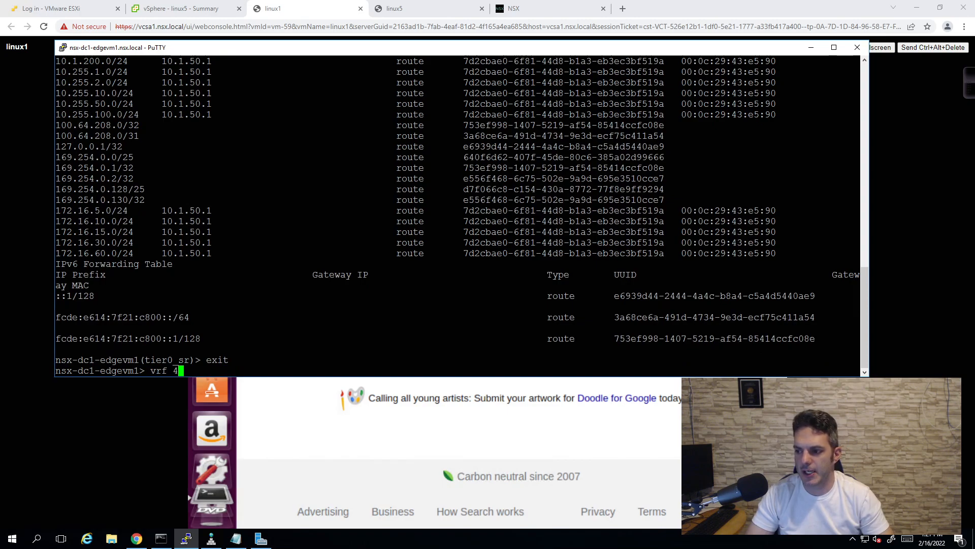
pyautogui.press('Return')
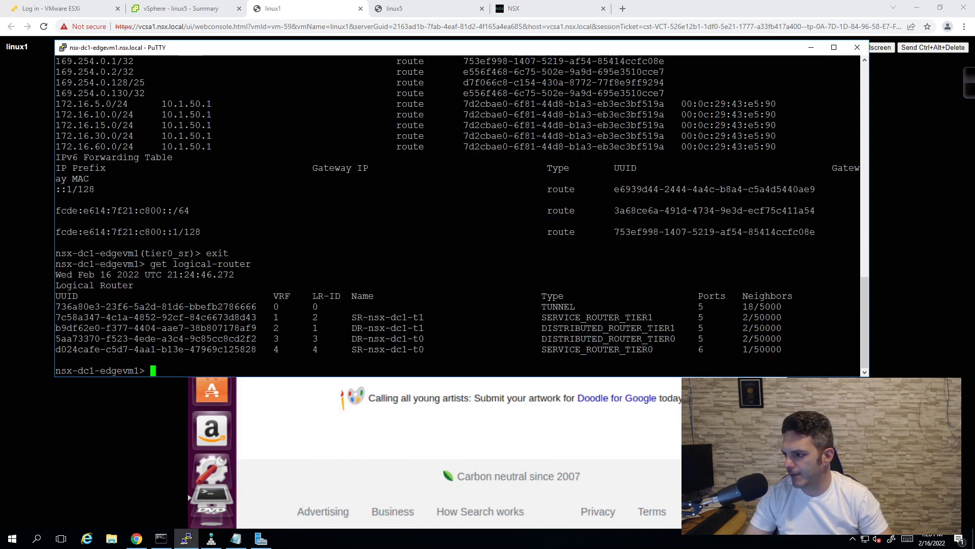
pyautogui.moveTo(859, 350); pyautogui.dragTo(781, 328)
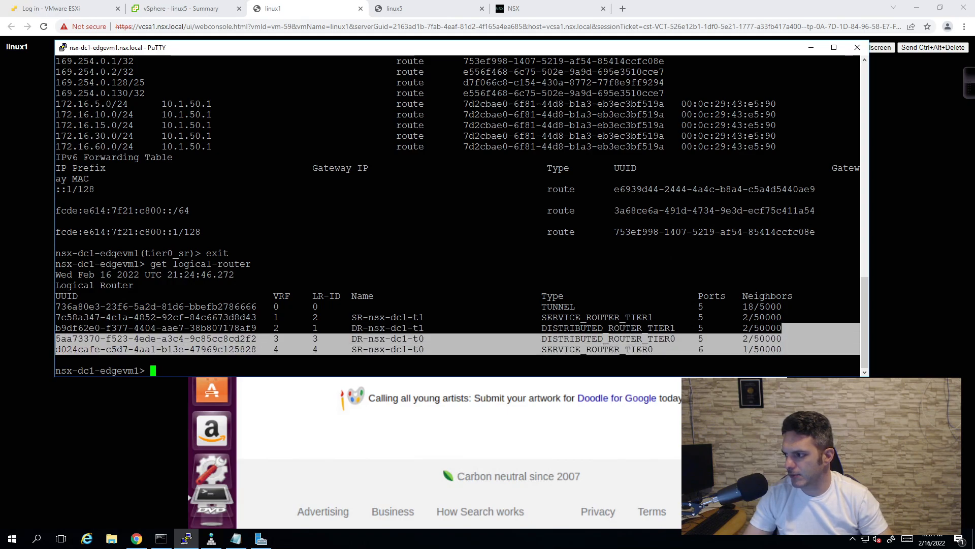
pyautogui.click(668, 328)
pyautogui.moveTo(860, 328); pyautogui.dragTo(782, 307)
pyautogui.click(463, 377)
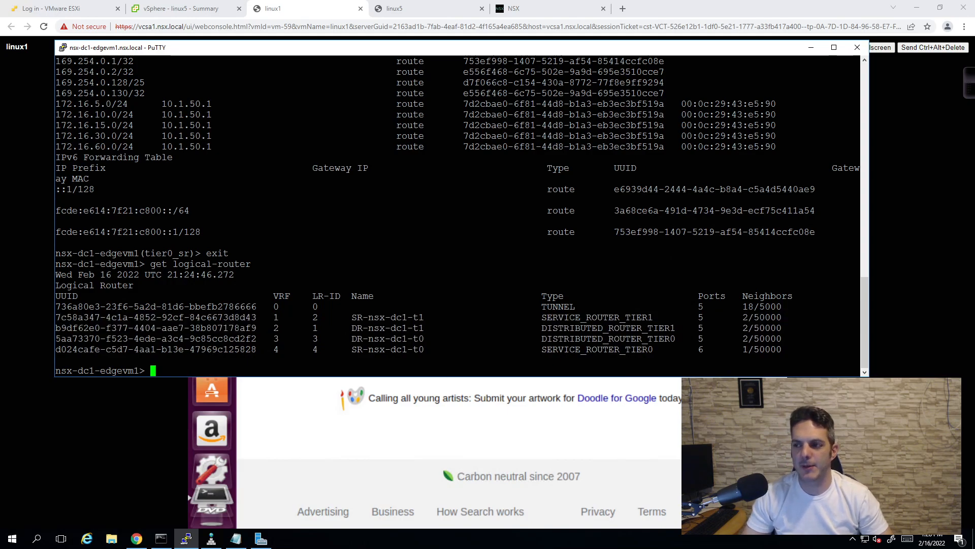
# - Go to the Distributed Firewall rules page under Security in NSX Manager
pyautogui.click(505, 8)
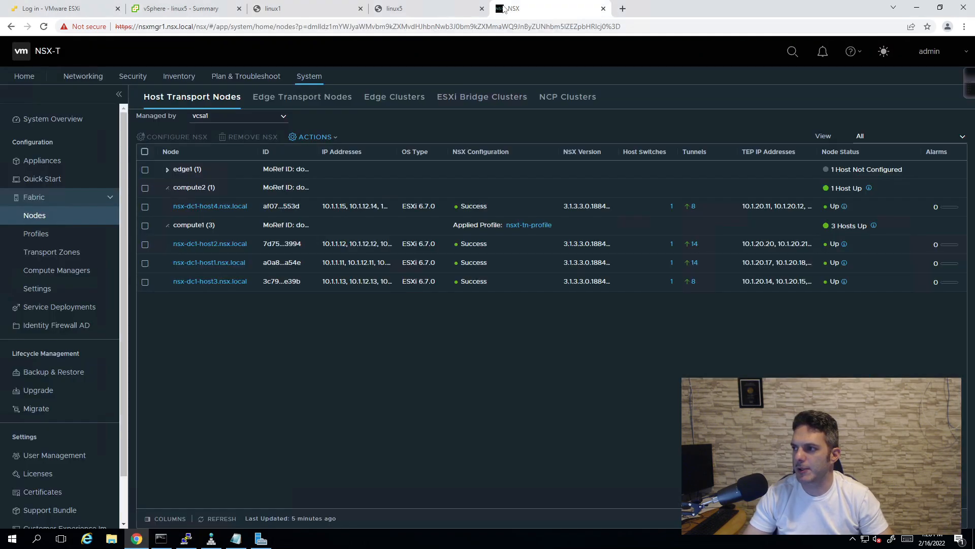
pyautogui.click(122, 77)
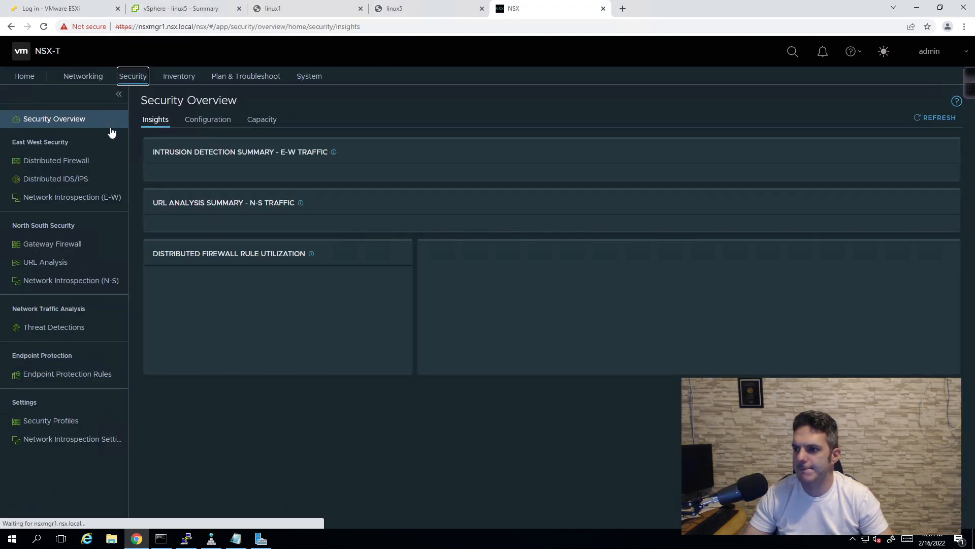
pyautogui.click(89, 163)
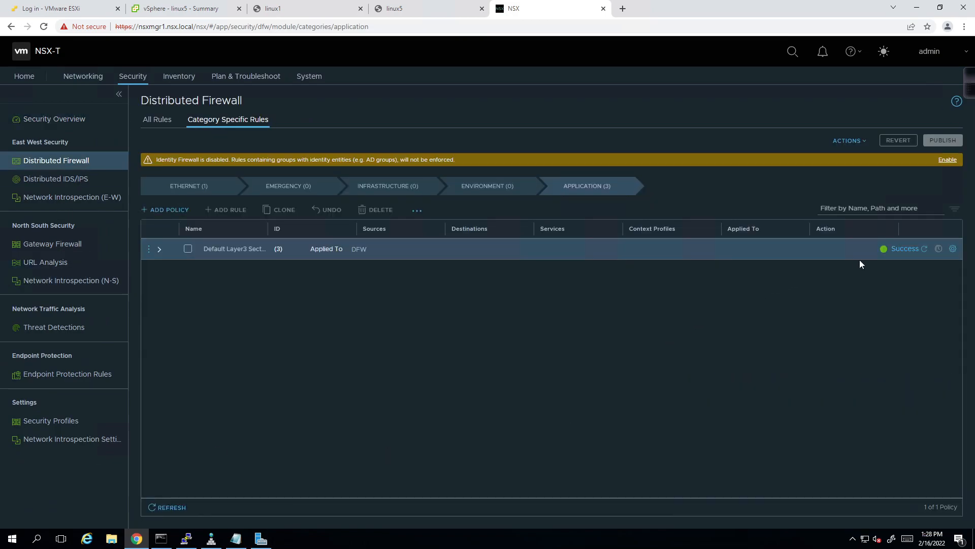
# - Check the Default Layer3 Section settings, then expand it to list its NDP, DHCP and Layer3 rules
pyautogui.click(954, 250)
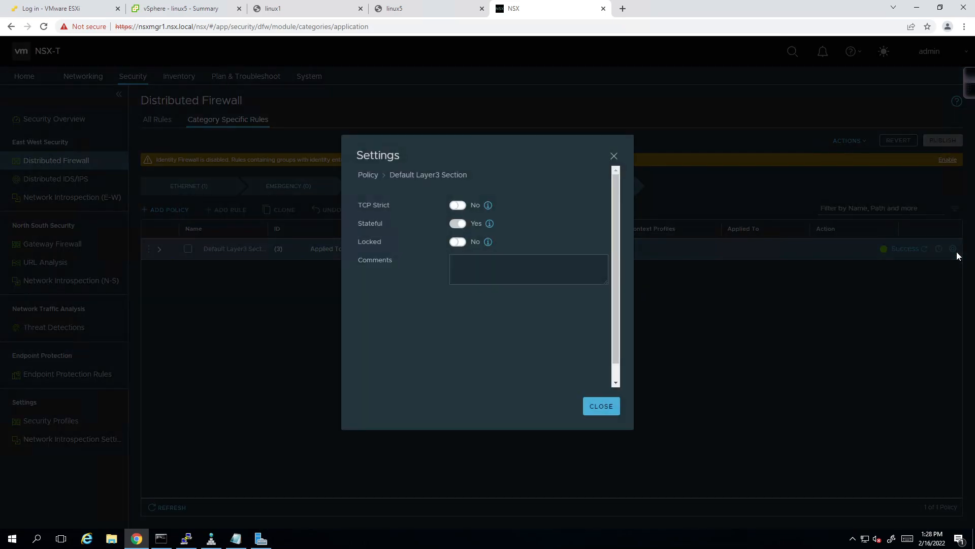
pyautogui.click(598, 408)
pyautogui.click(148, 249)
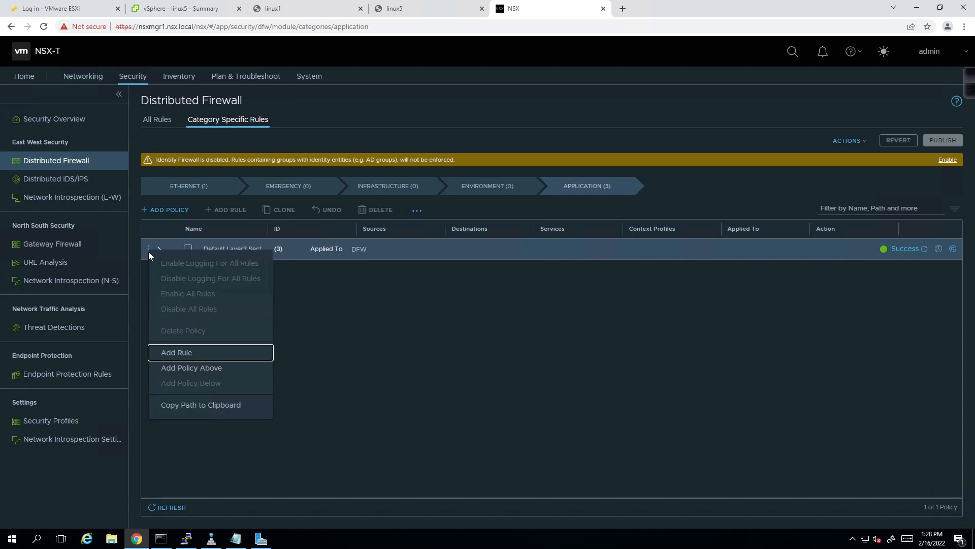
pyautogui.click(161, 251)
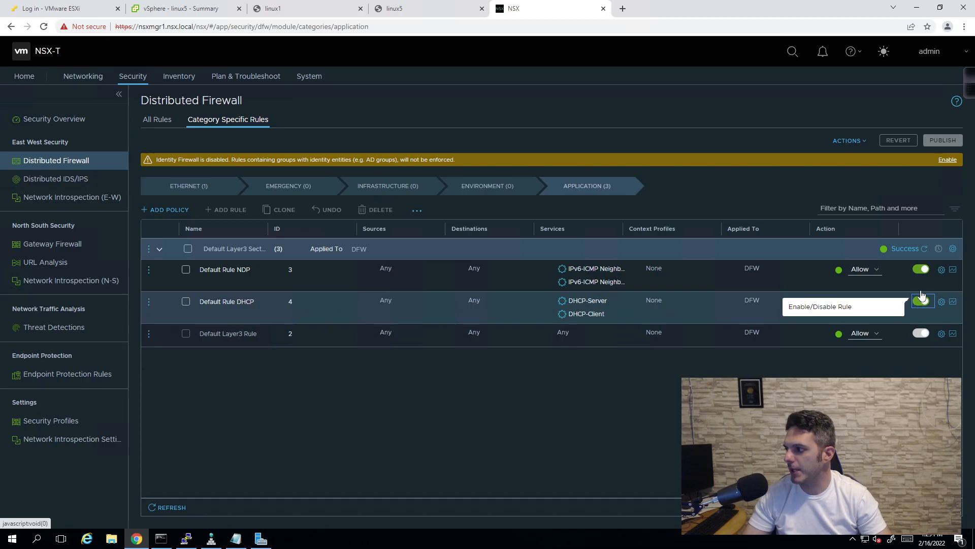
# - Turn off Default Rule DHCP and Default Rule NDP, publish, and refresh until the status reads Success
pyautogui.click(921, 301)
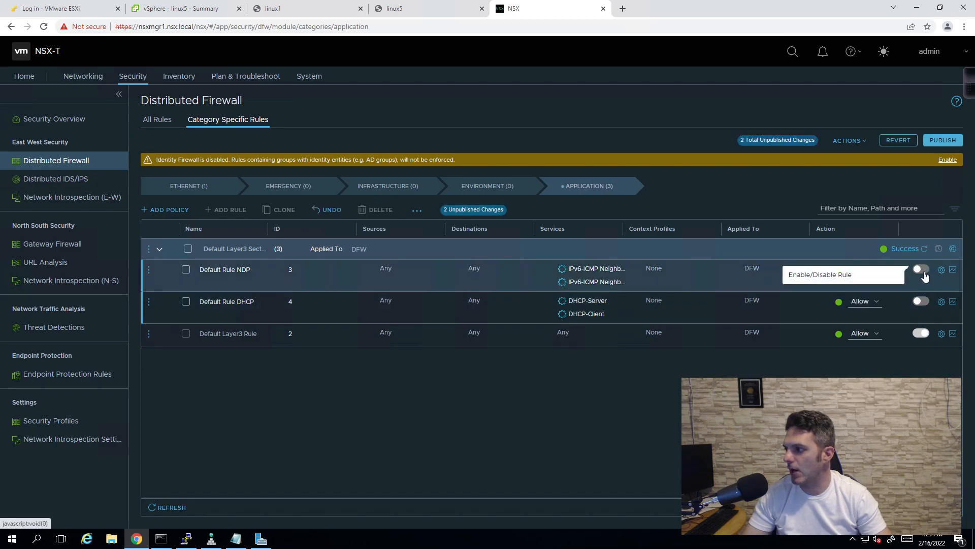
pyautogui.click(921, 269)
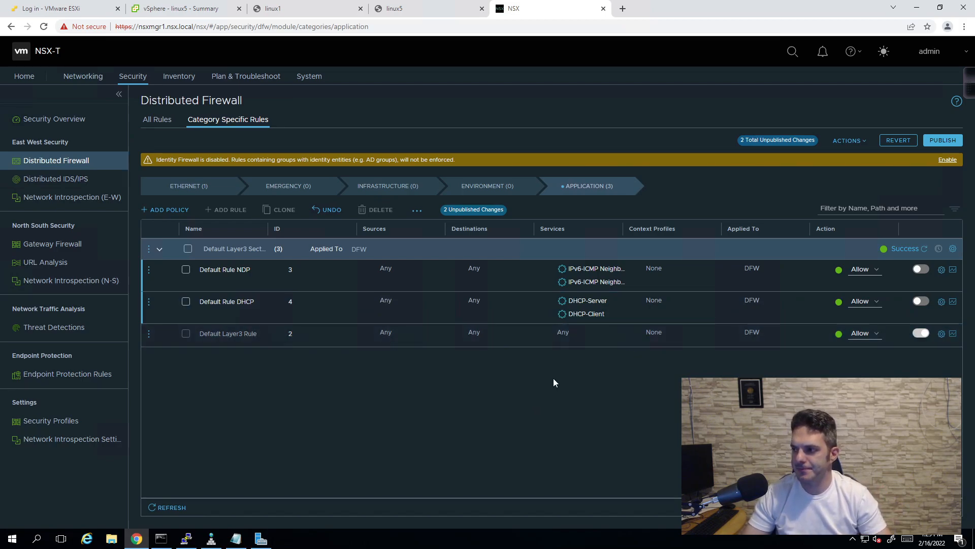
pyautogui.click(947, 143)
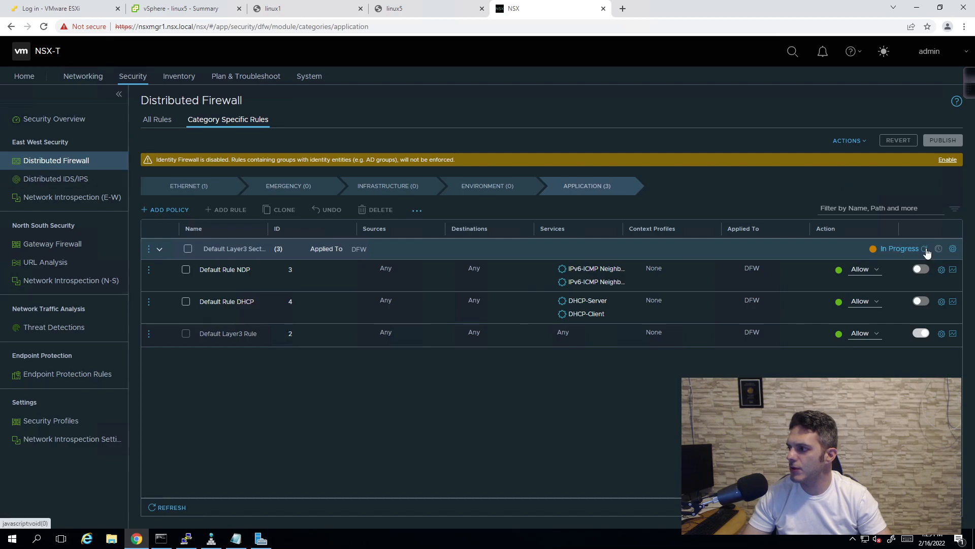
pyautogui.click(926, 249)
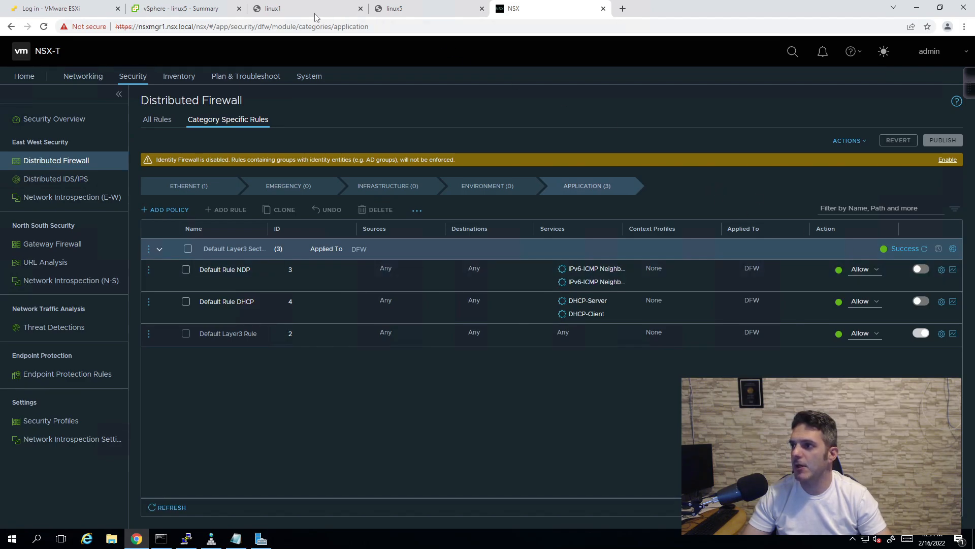
# - Show the Network Topology diagram and inspect the service on Tier-1 gateway nsx-dc1-t1
pyautogui.click(86, 77)
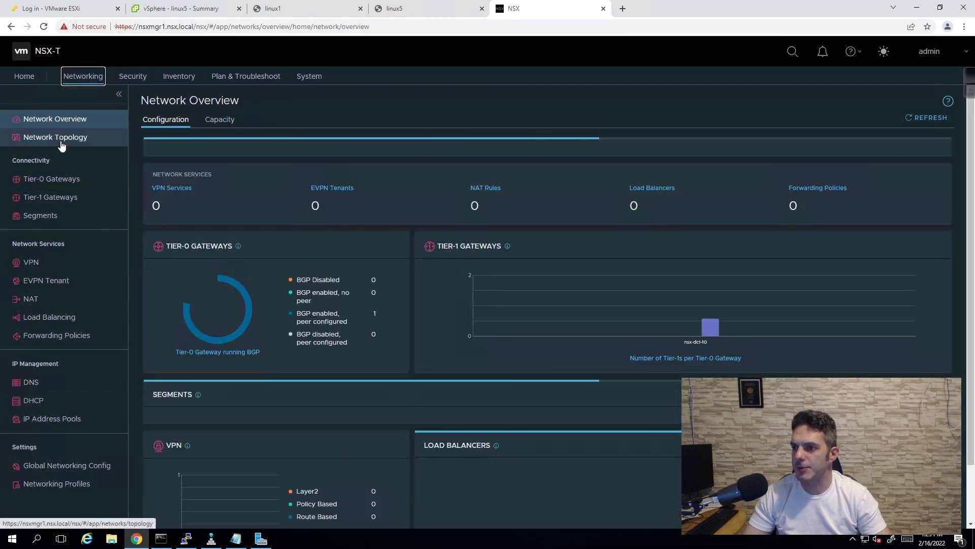
pyautogui.click(61, 145)
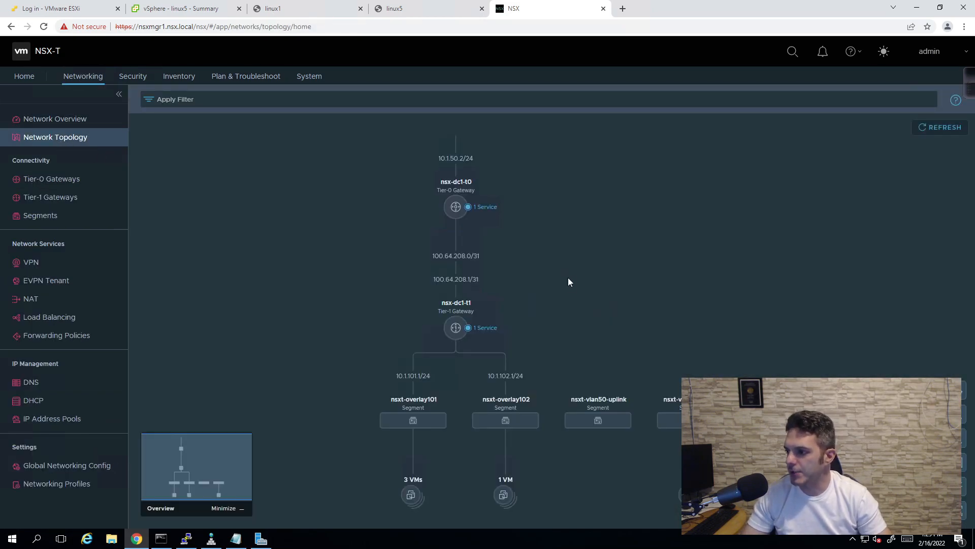
pyautogui.click(487, 329)
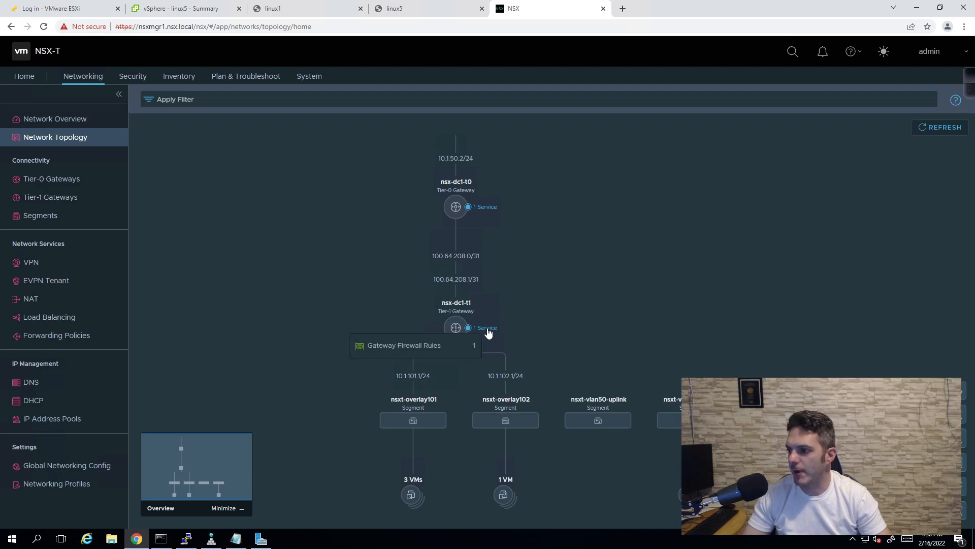
pyautogui.click(484, 330)
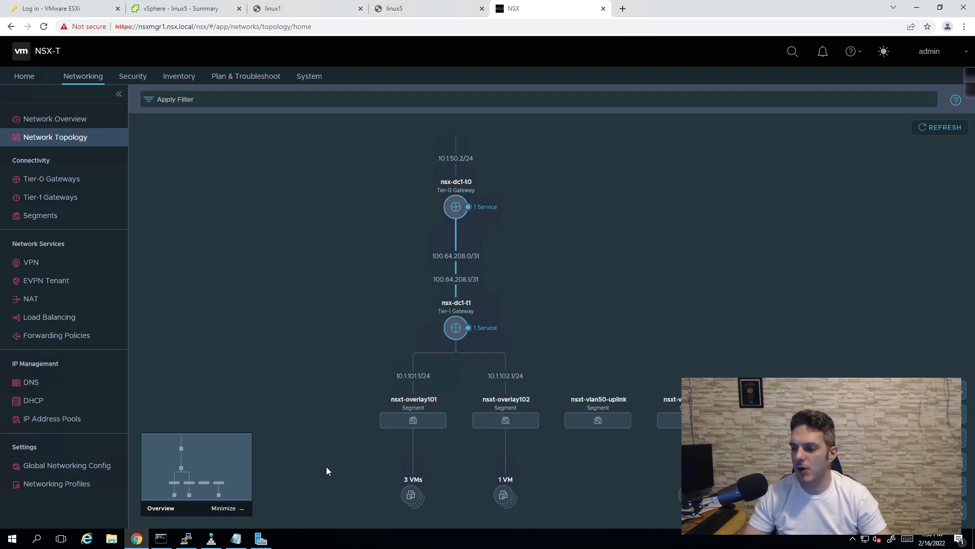
# - Switch among the DNS Manager, browser and PuTTY terminal windows, ending on PuTTY
pyautogui.click(212, 537)
pyautogui.click(218, 538)
pyautogui.click(258, 367)
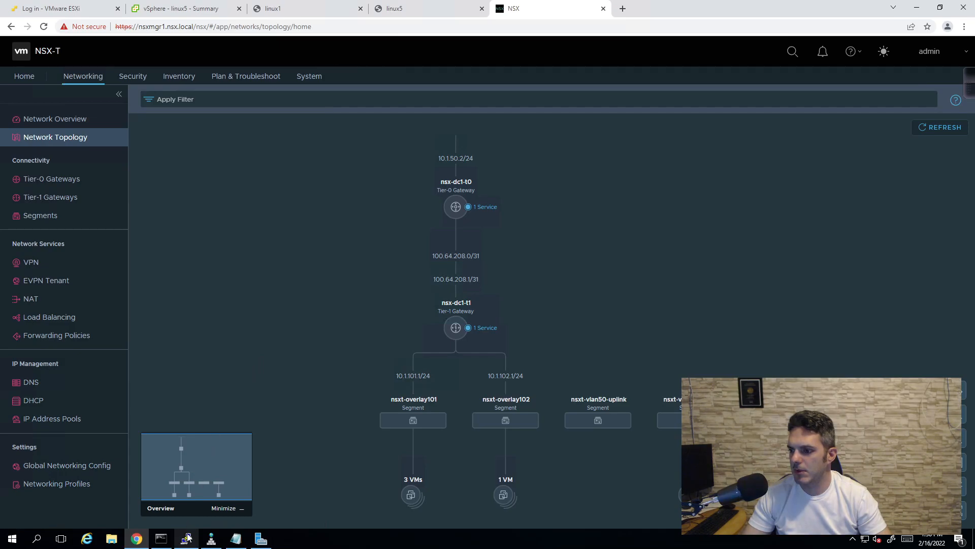
pyautogui.click(188, 538)
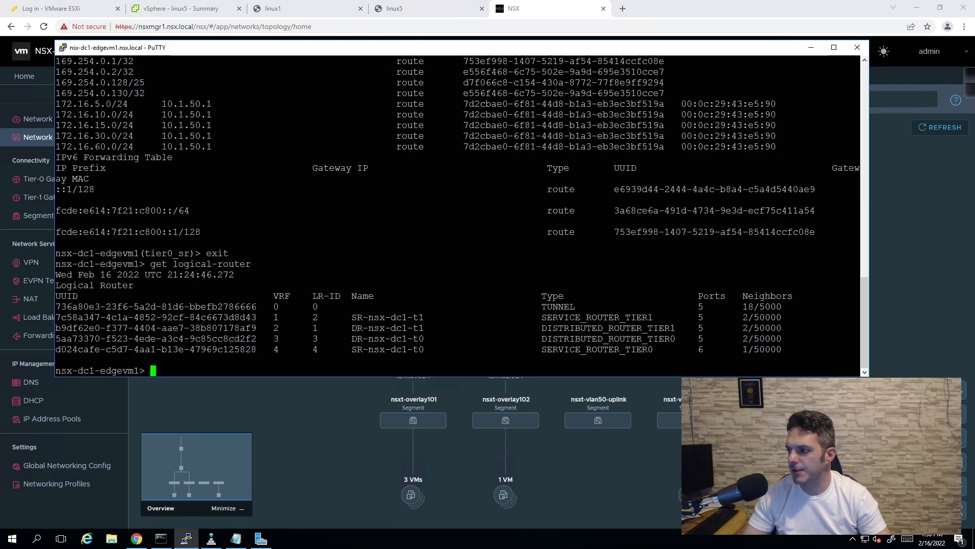
pyautogui.moveTo(661, 317); pyautogui.dragTo(530, 307)
pyautogui.moveTo(665, 349); pyautogui.dragTo(526, 349)
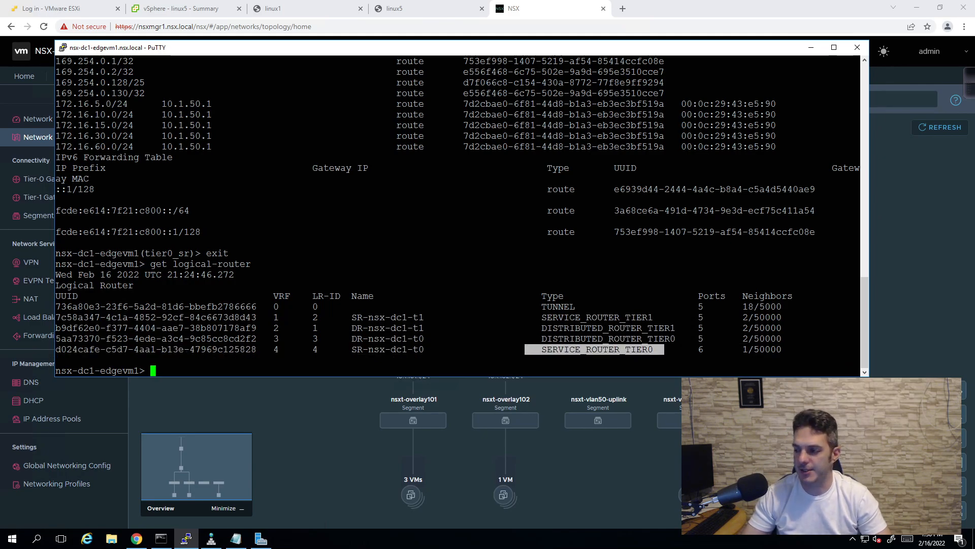
pyautogui.click(529, 349)
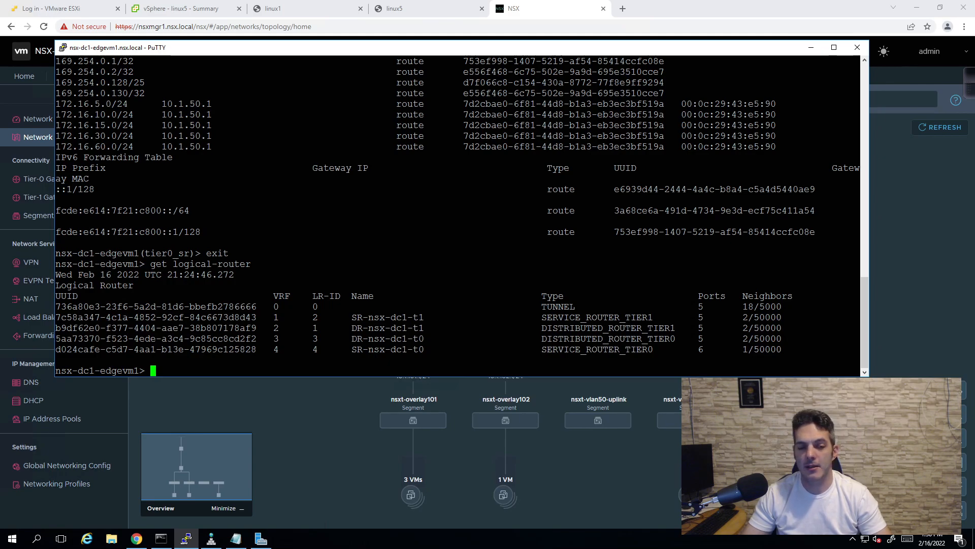